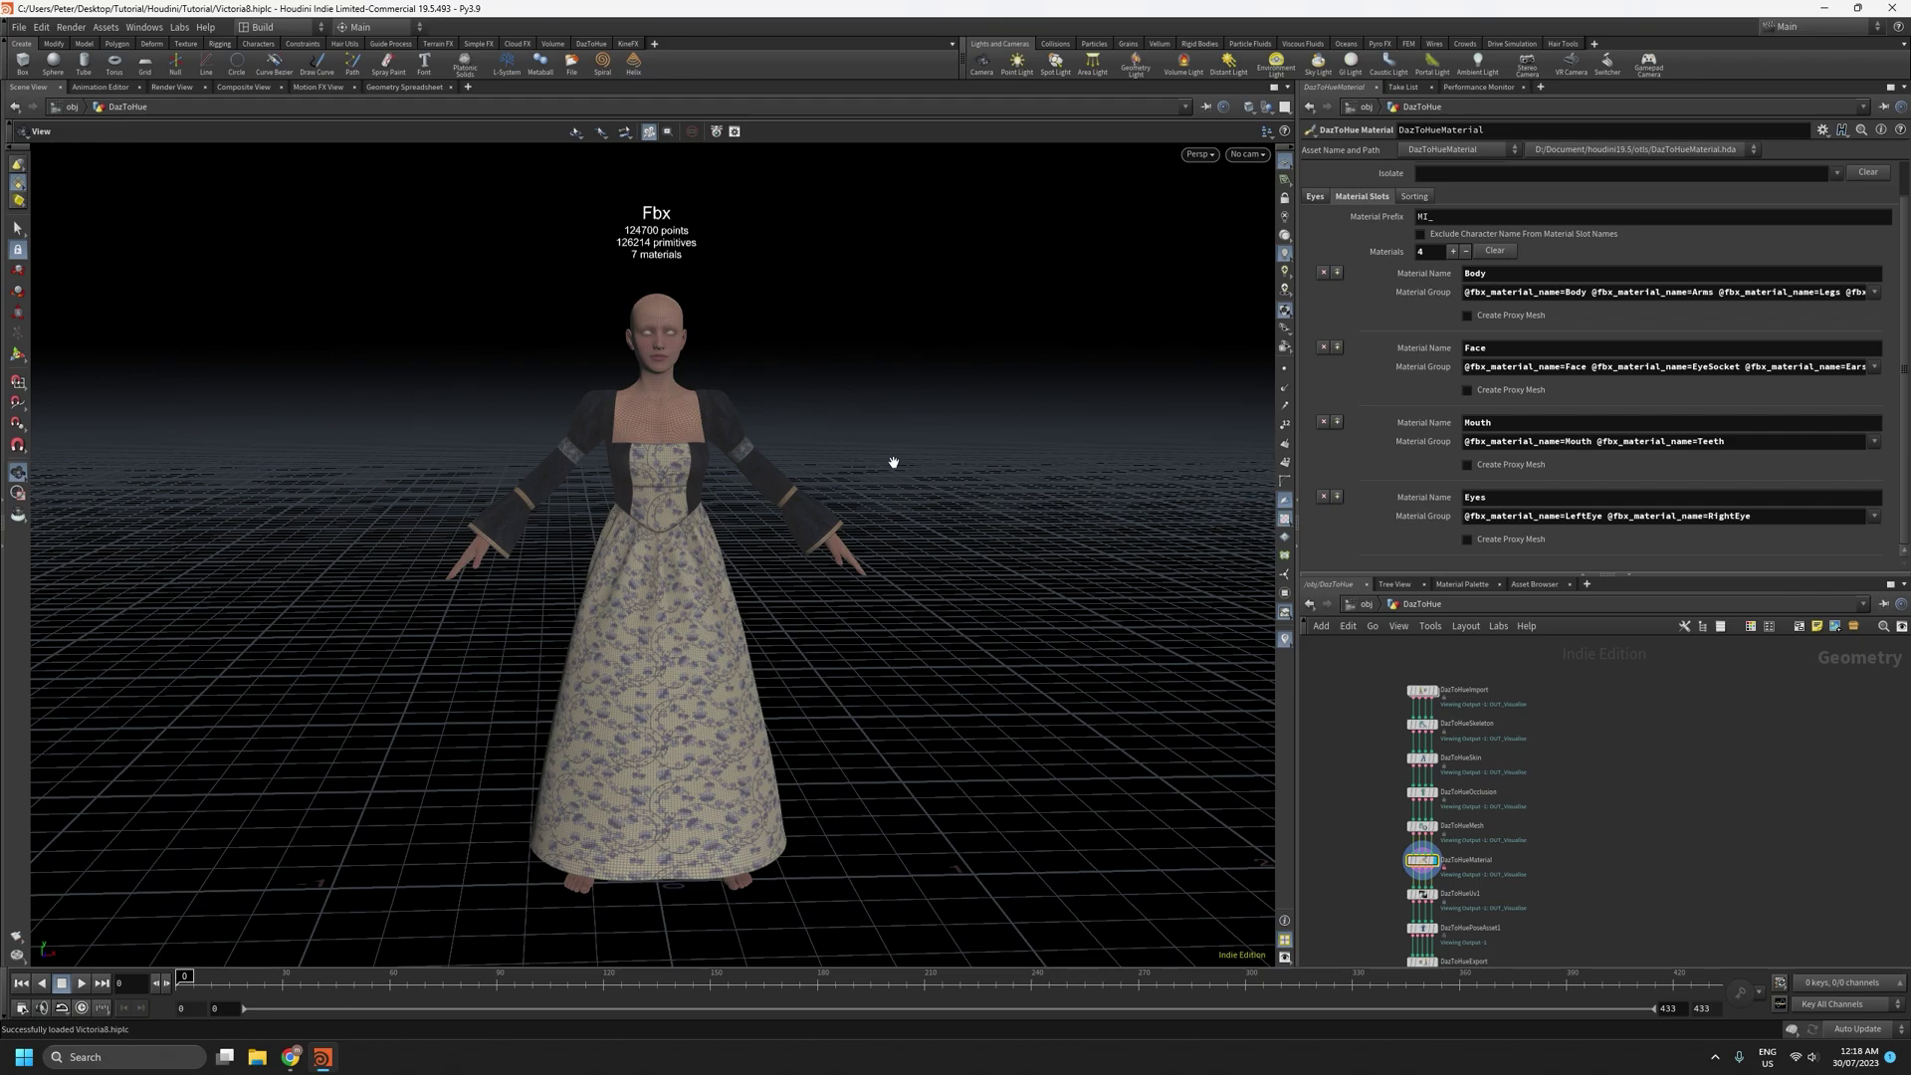
# Add a fifth material slot and name it Dress
pyautogui.moveTo(908, 469); pyautogui.dragTo(903, 472)
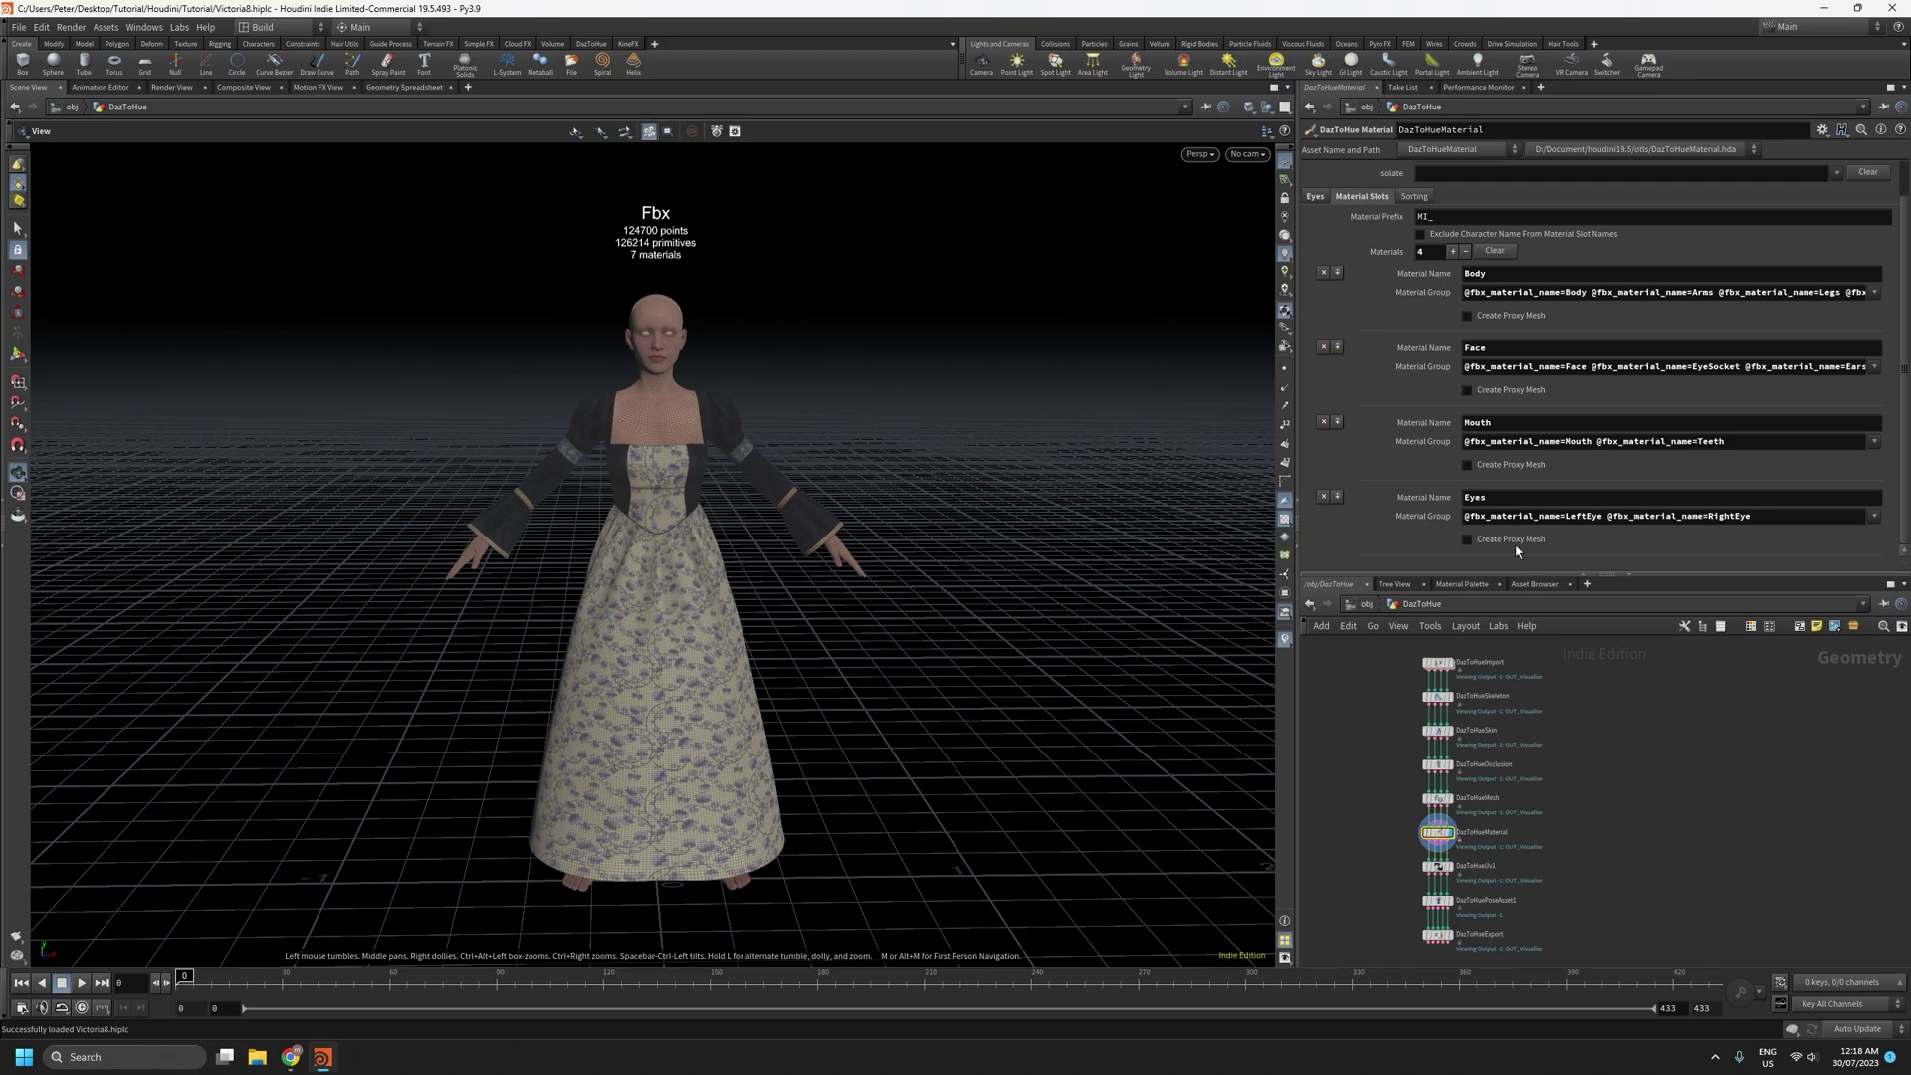
pyautogui.moveTo(725, 661); pyautogui.dragTo(797, 670)
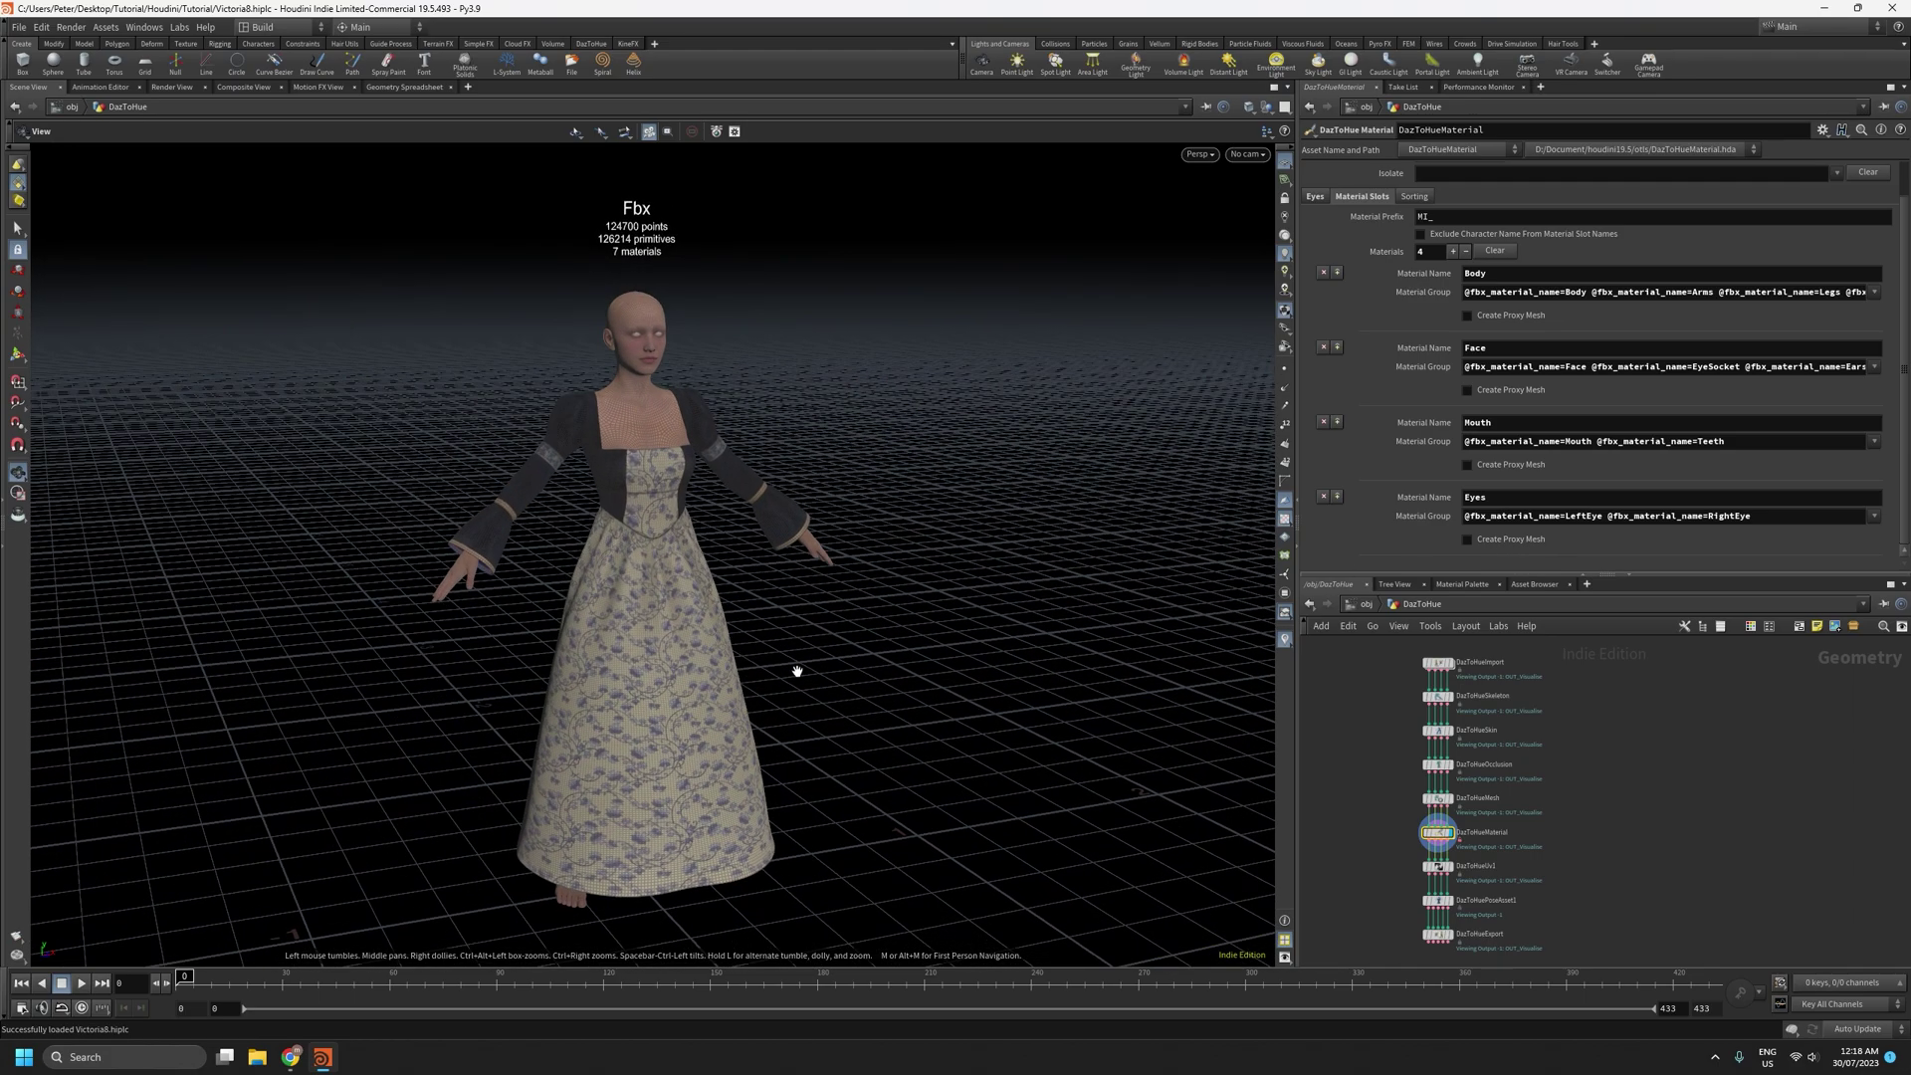
pyautogui.scroll(2, 1444, 834)
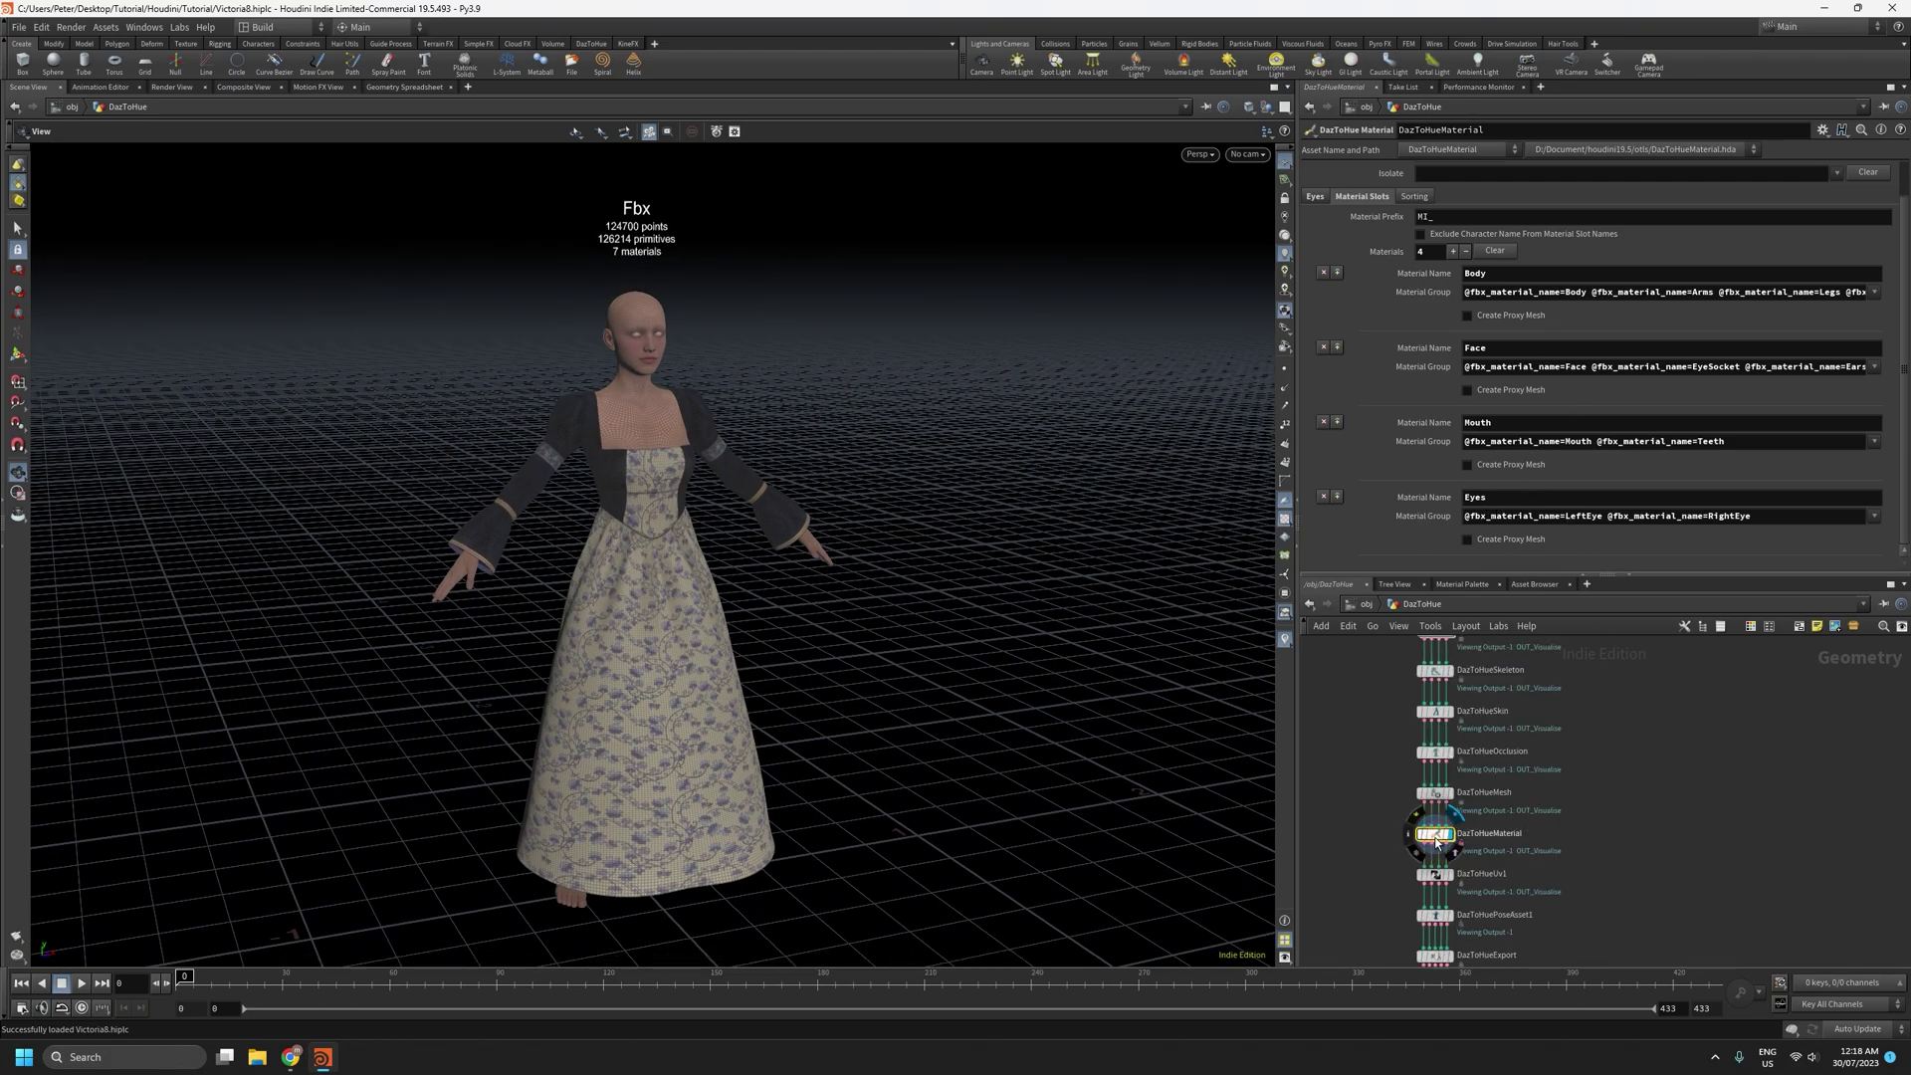
pyautogui.moveTo(806, 687); pyautogui.dragTo(862, 687)
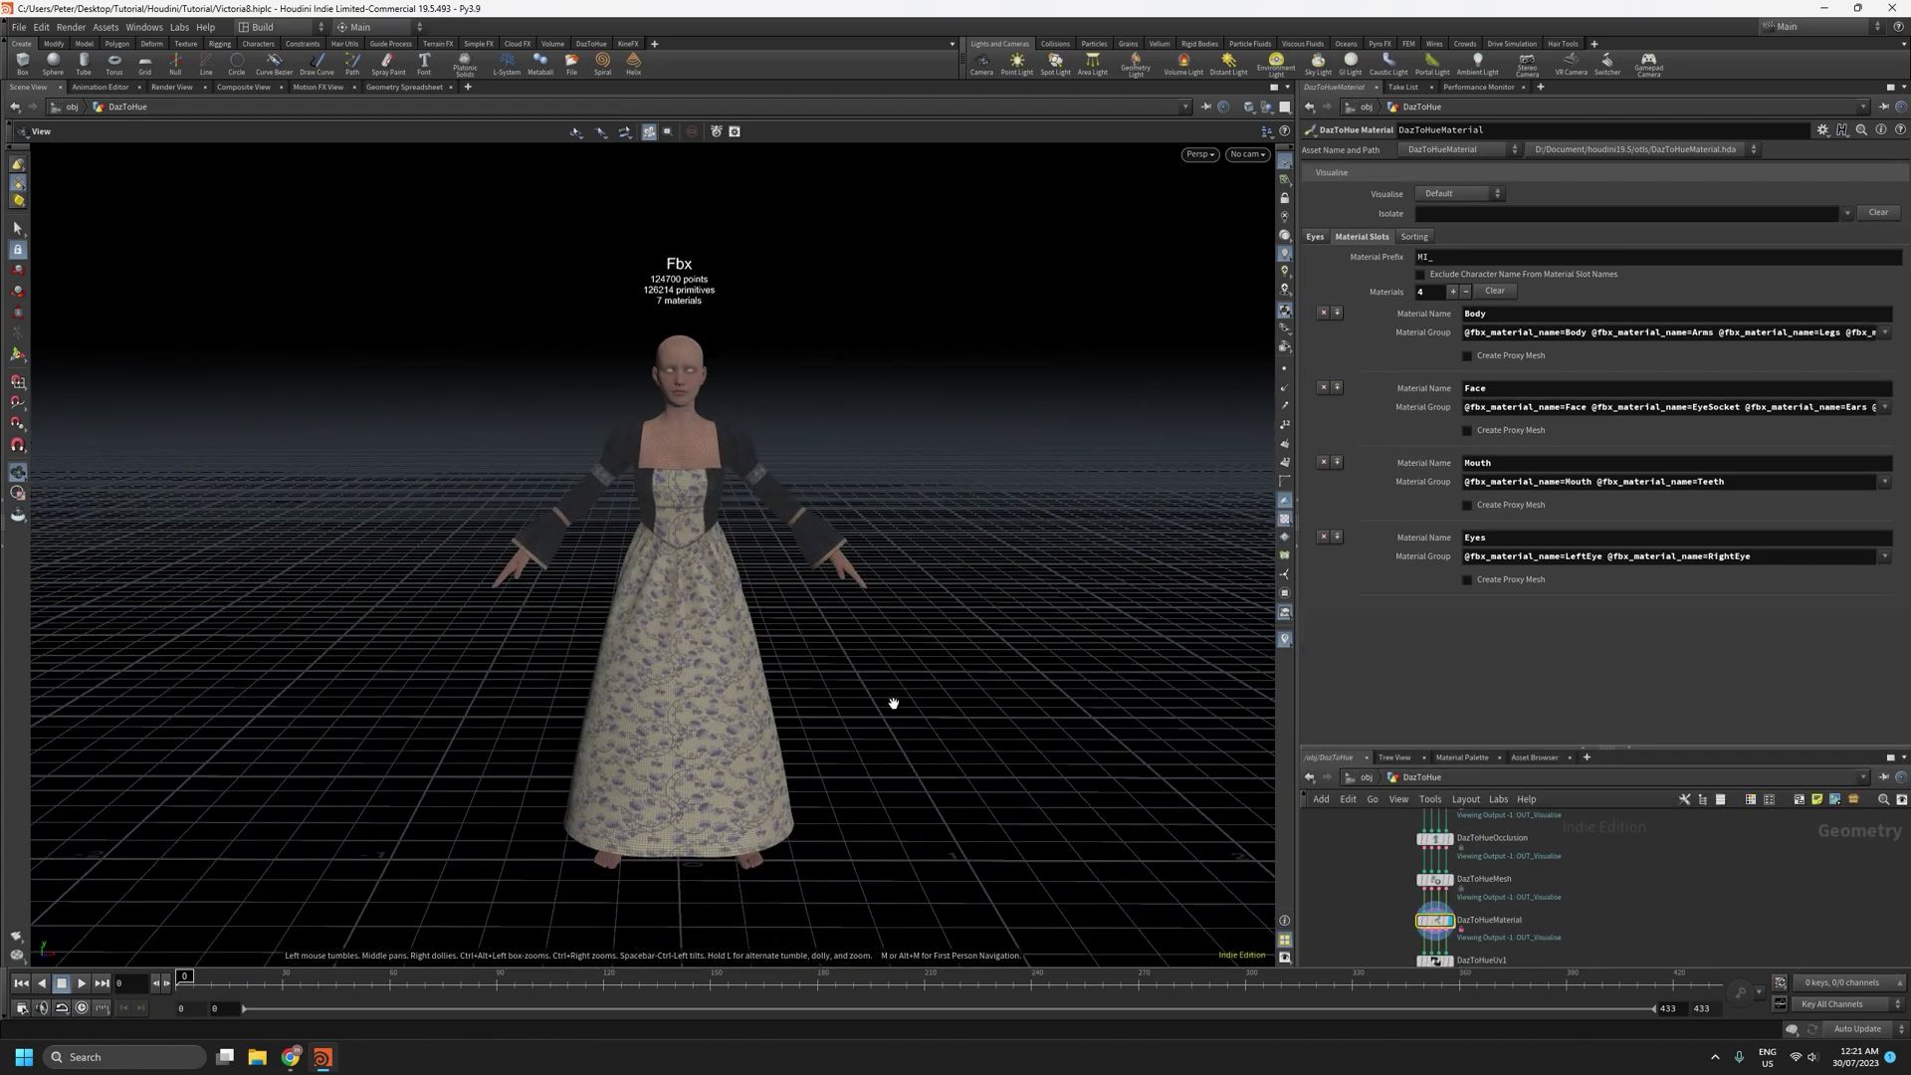
pyautogui.moveTo(876, 687); pyautogui.dragTo(877, 672)
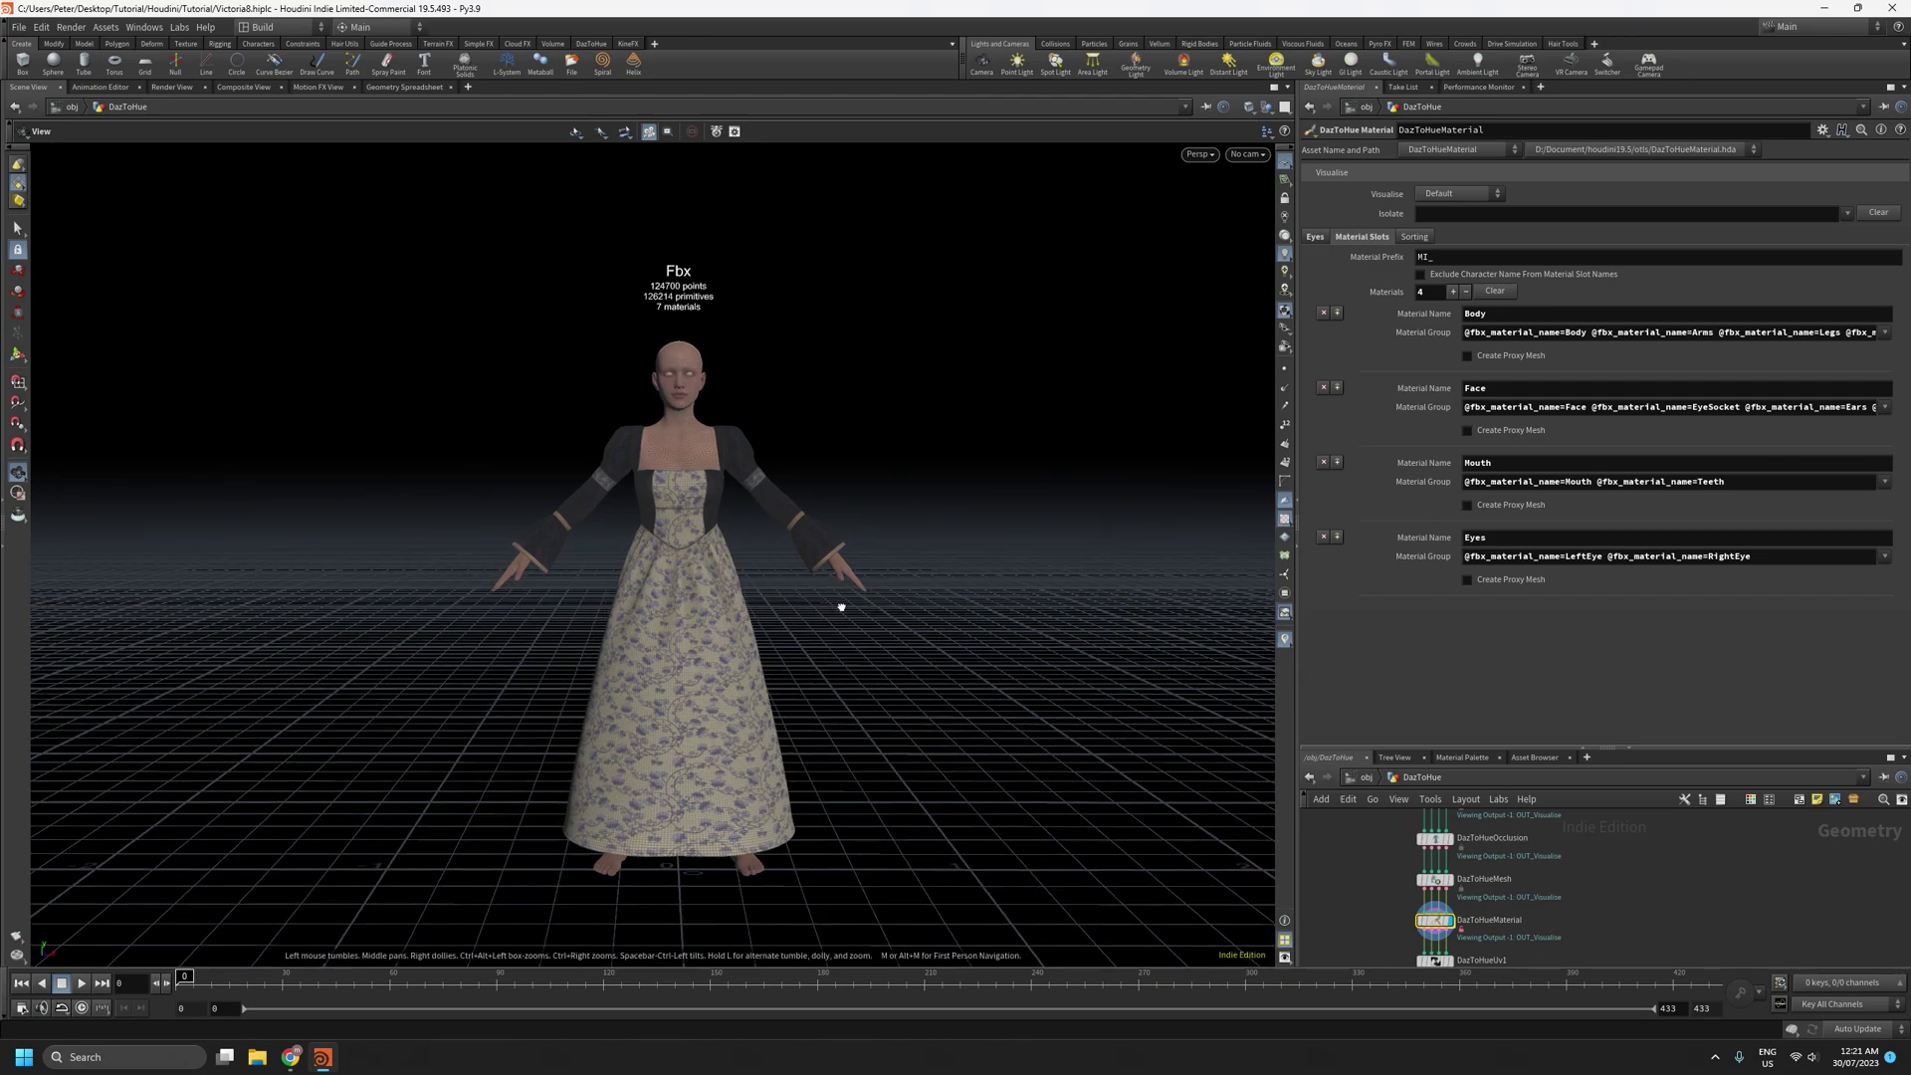
pyautogui.moveTo(681, 442); pyautogui.dragTo(804, 568)
pyautogui.moveTo(956, 593); pyautogui.dragTo(916, 591)
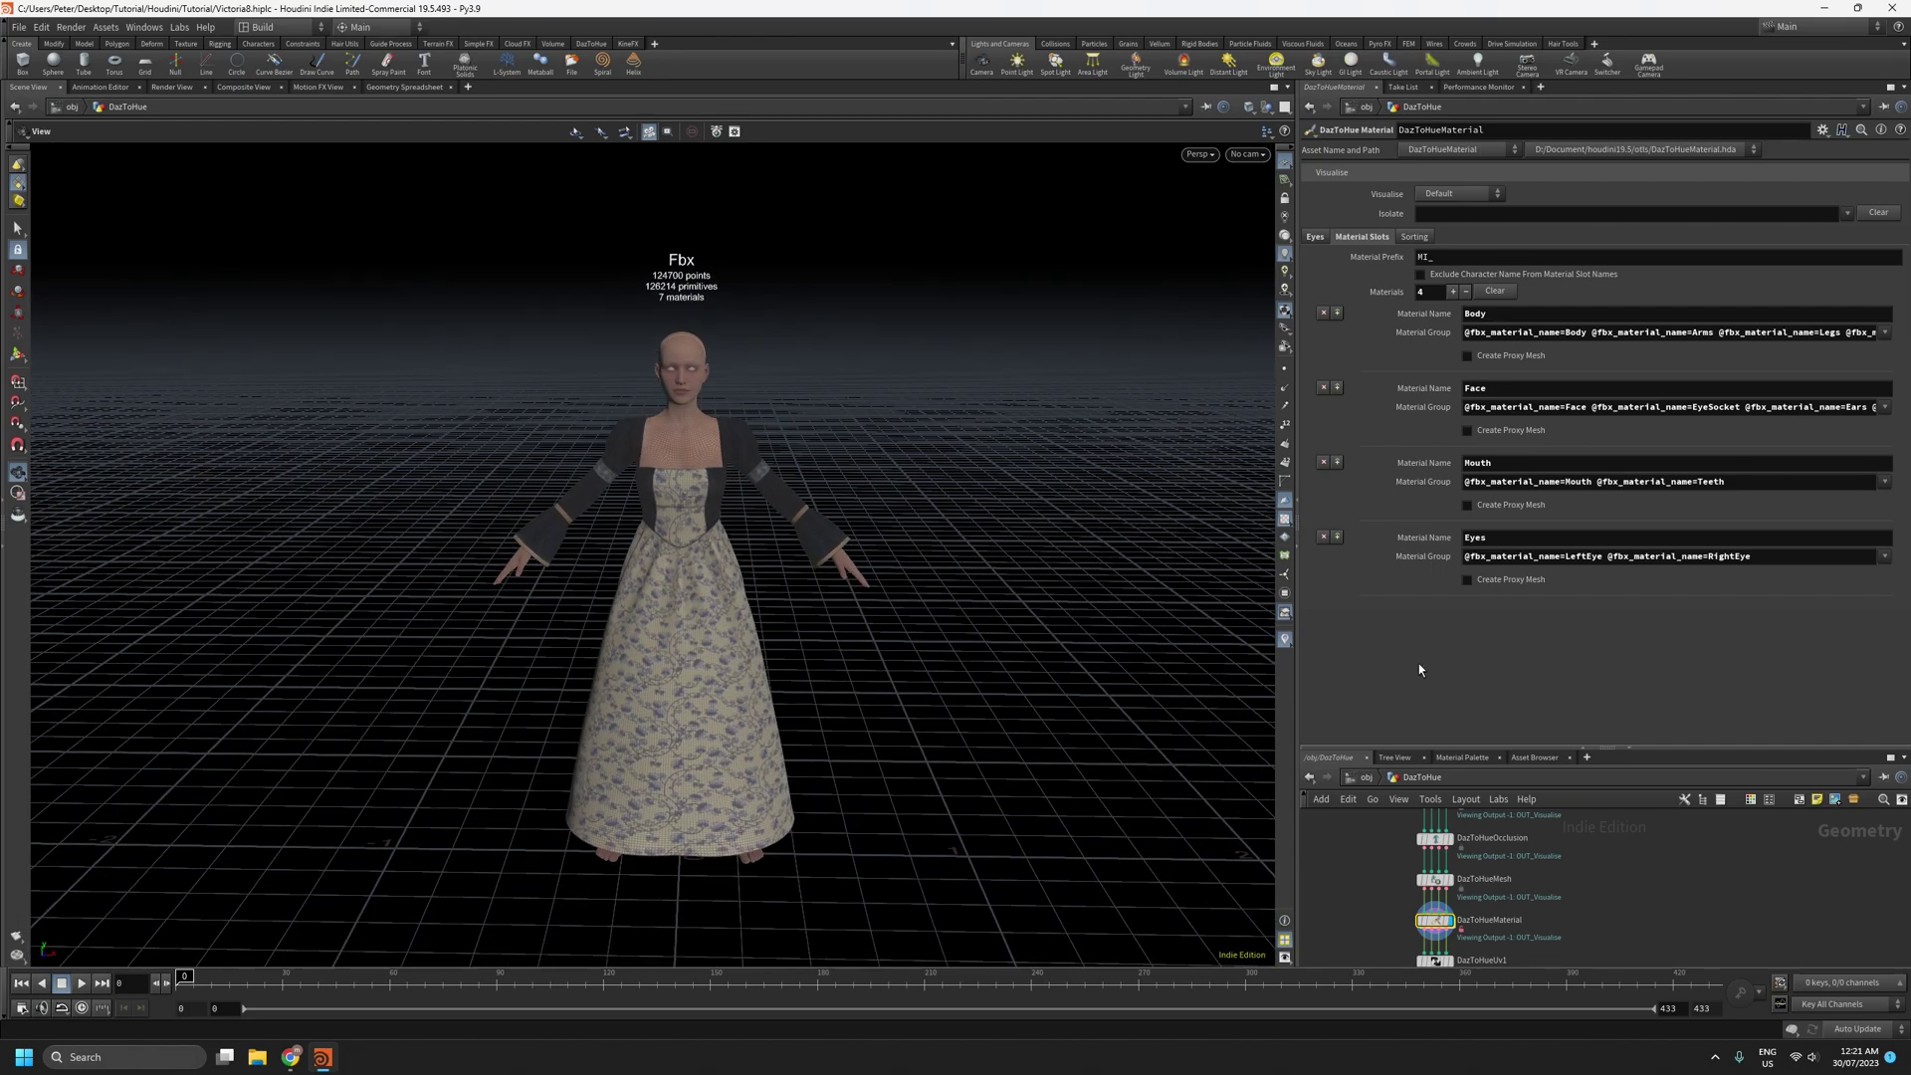
pyautogui.click(1452, 292)
pyautogui.click(1490, 612)
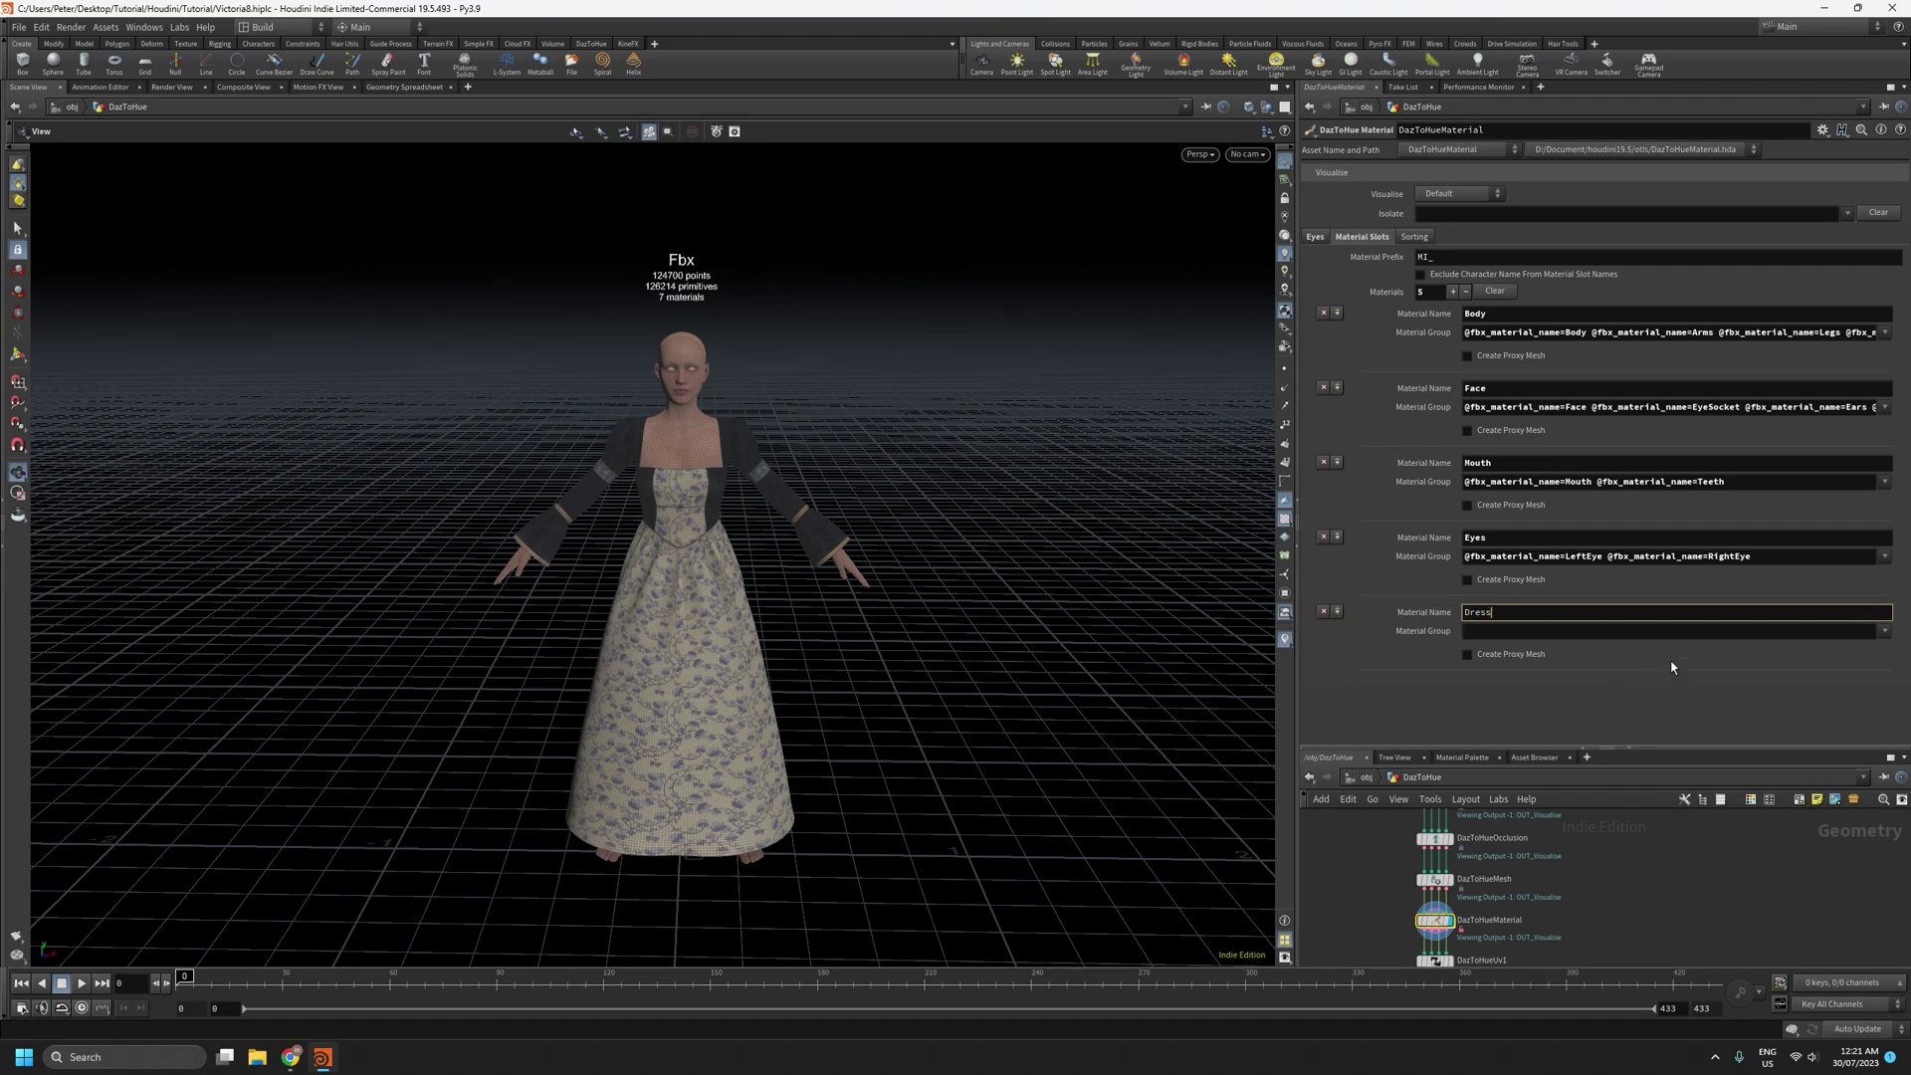
pyautogui.press('Return')
# Add BodiceBottom, bodicemid and bodicetop to the Dress material group
pyautogui.click(1883, 630)
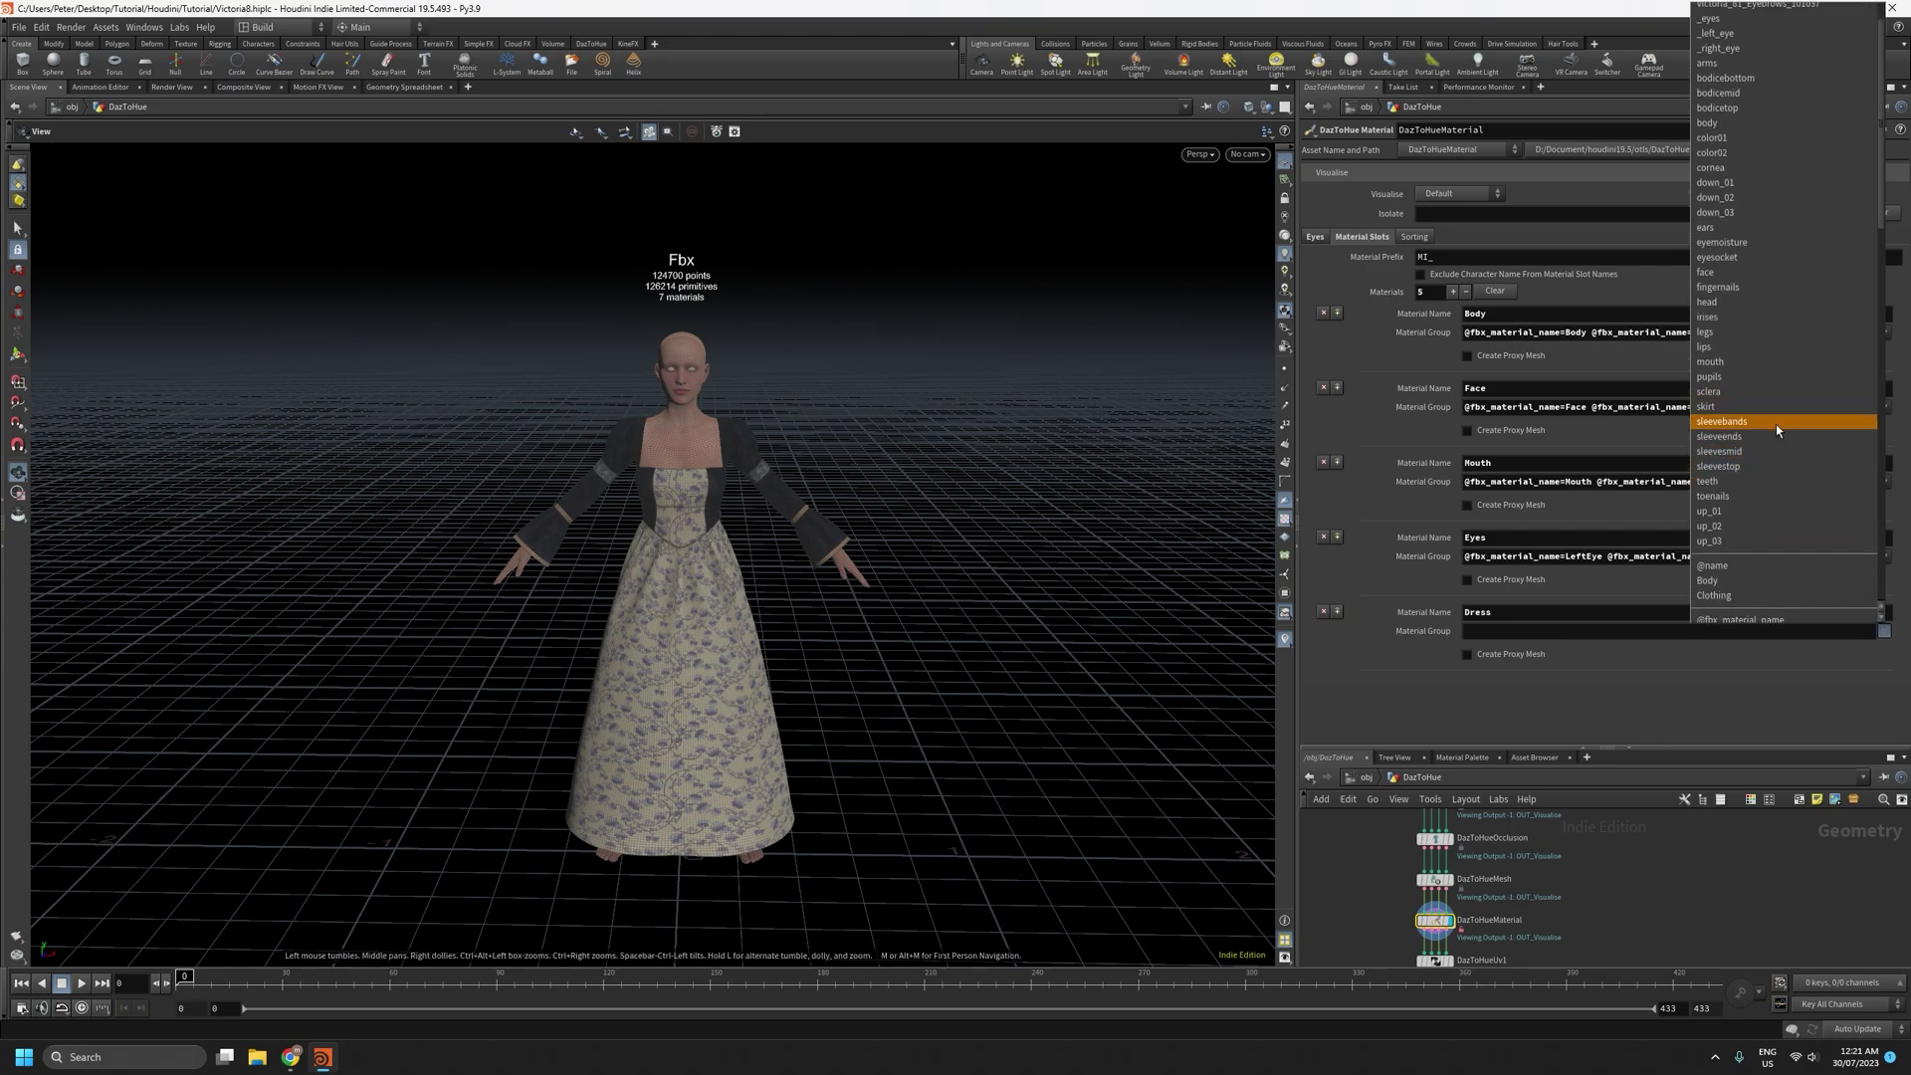
pyautogui.scroll(-8, 1775, 424)
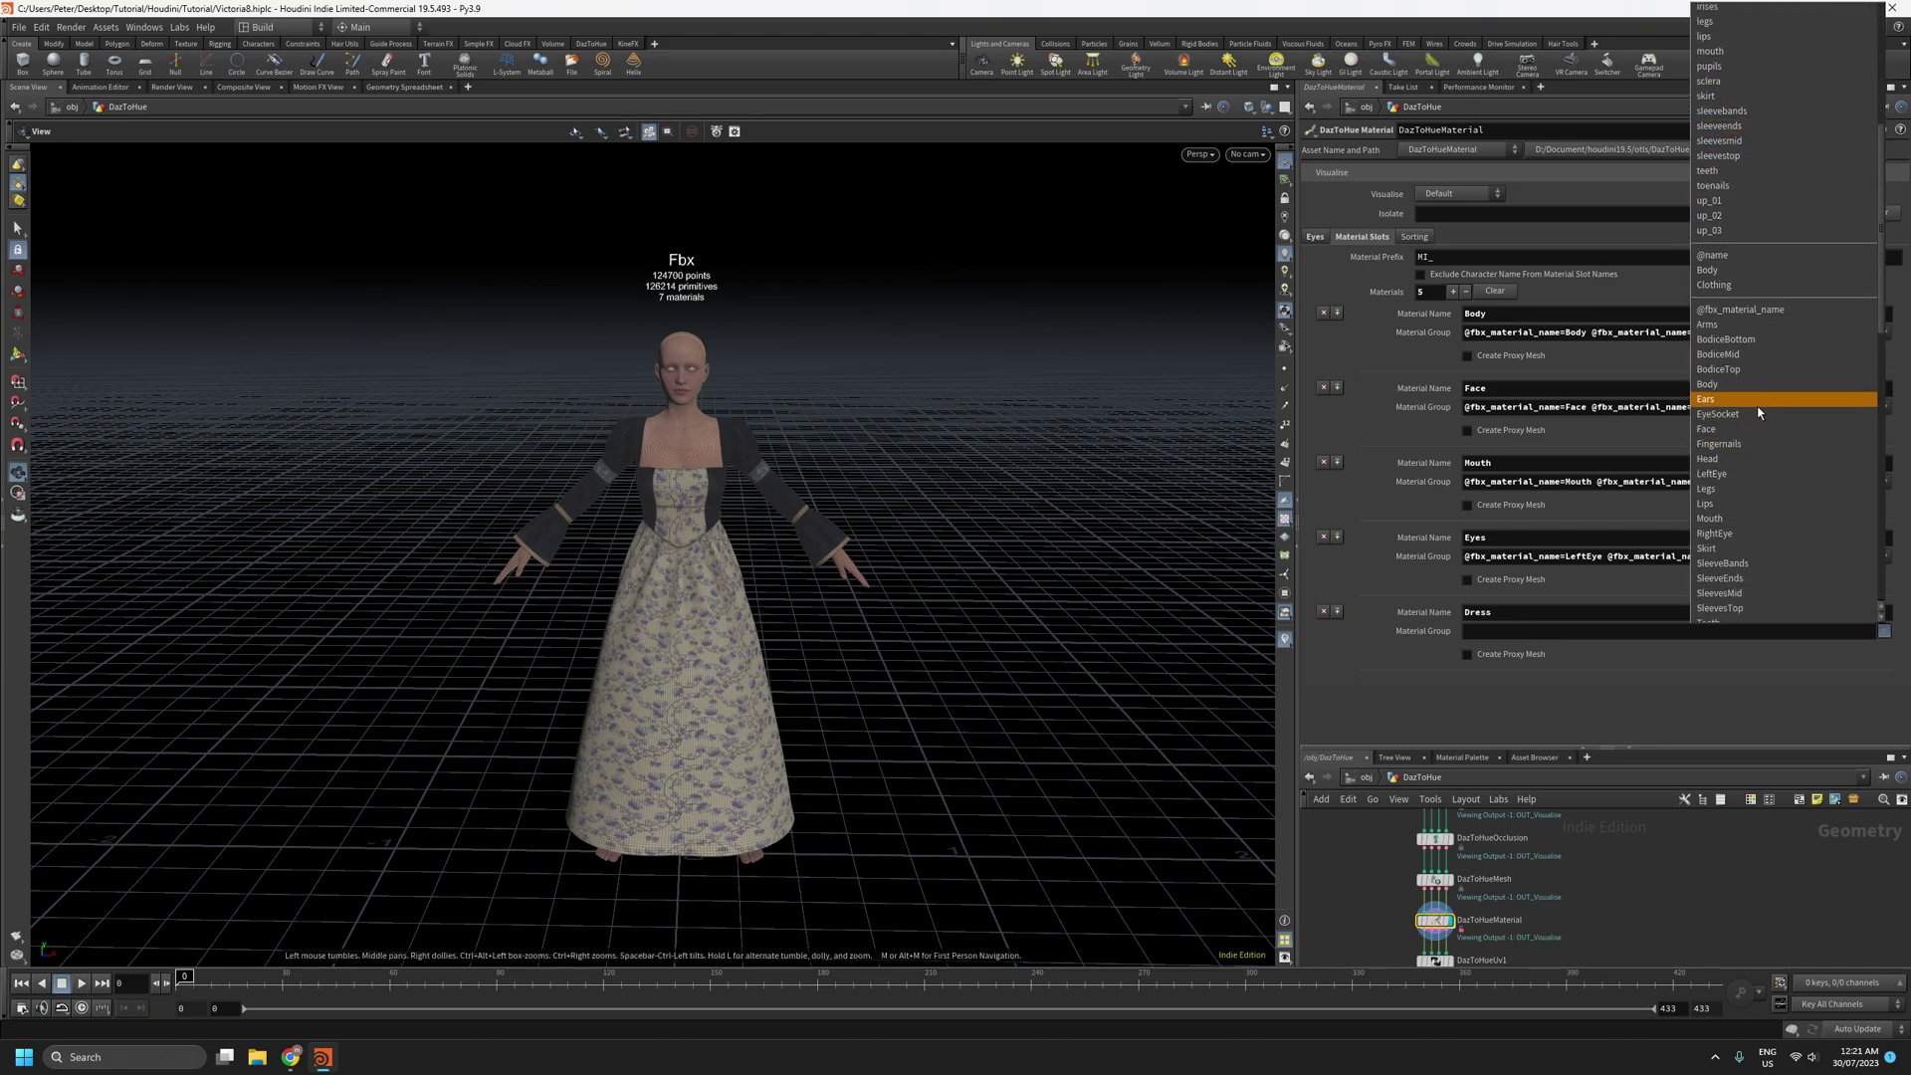
pyautogui.scroll(-1, 1756, 404)
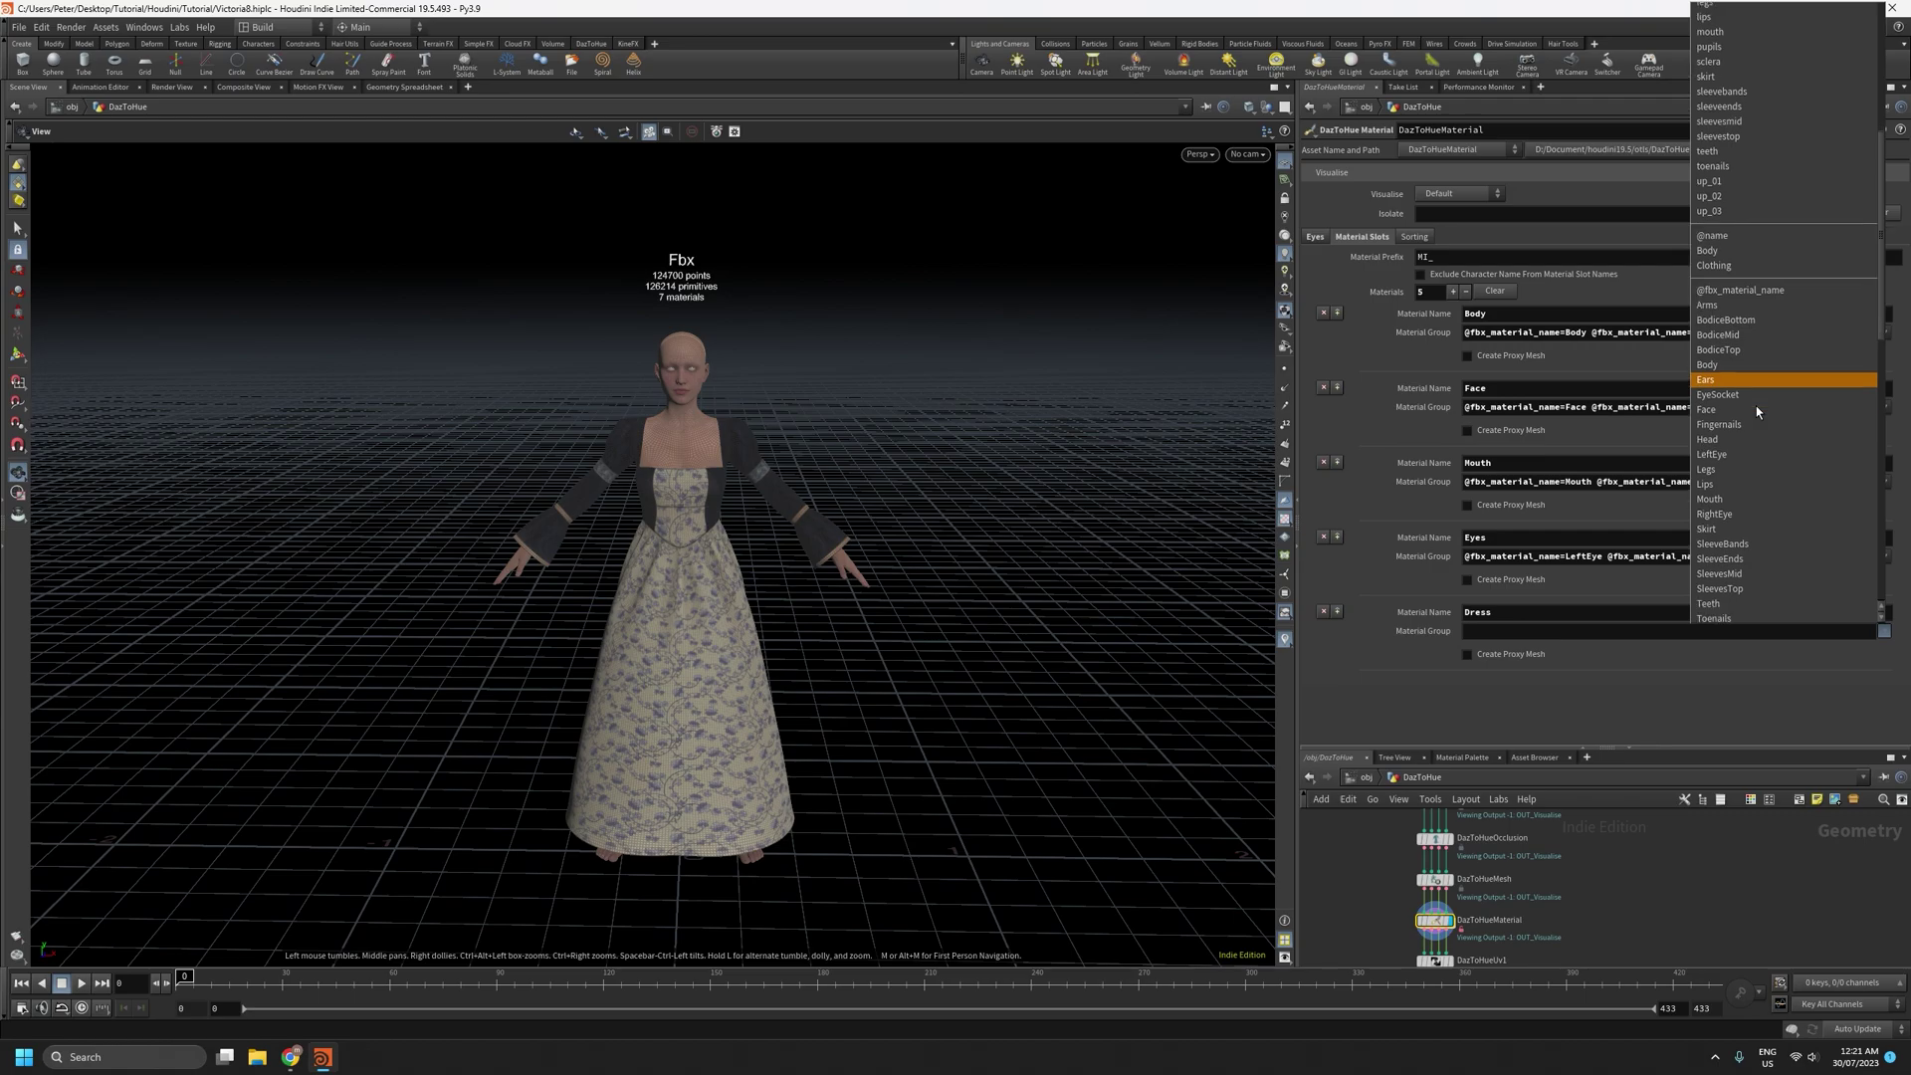
pyautogui.click(1744, 323)
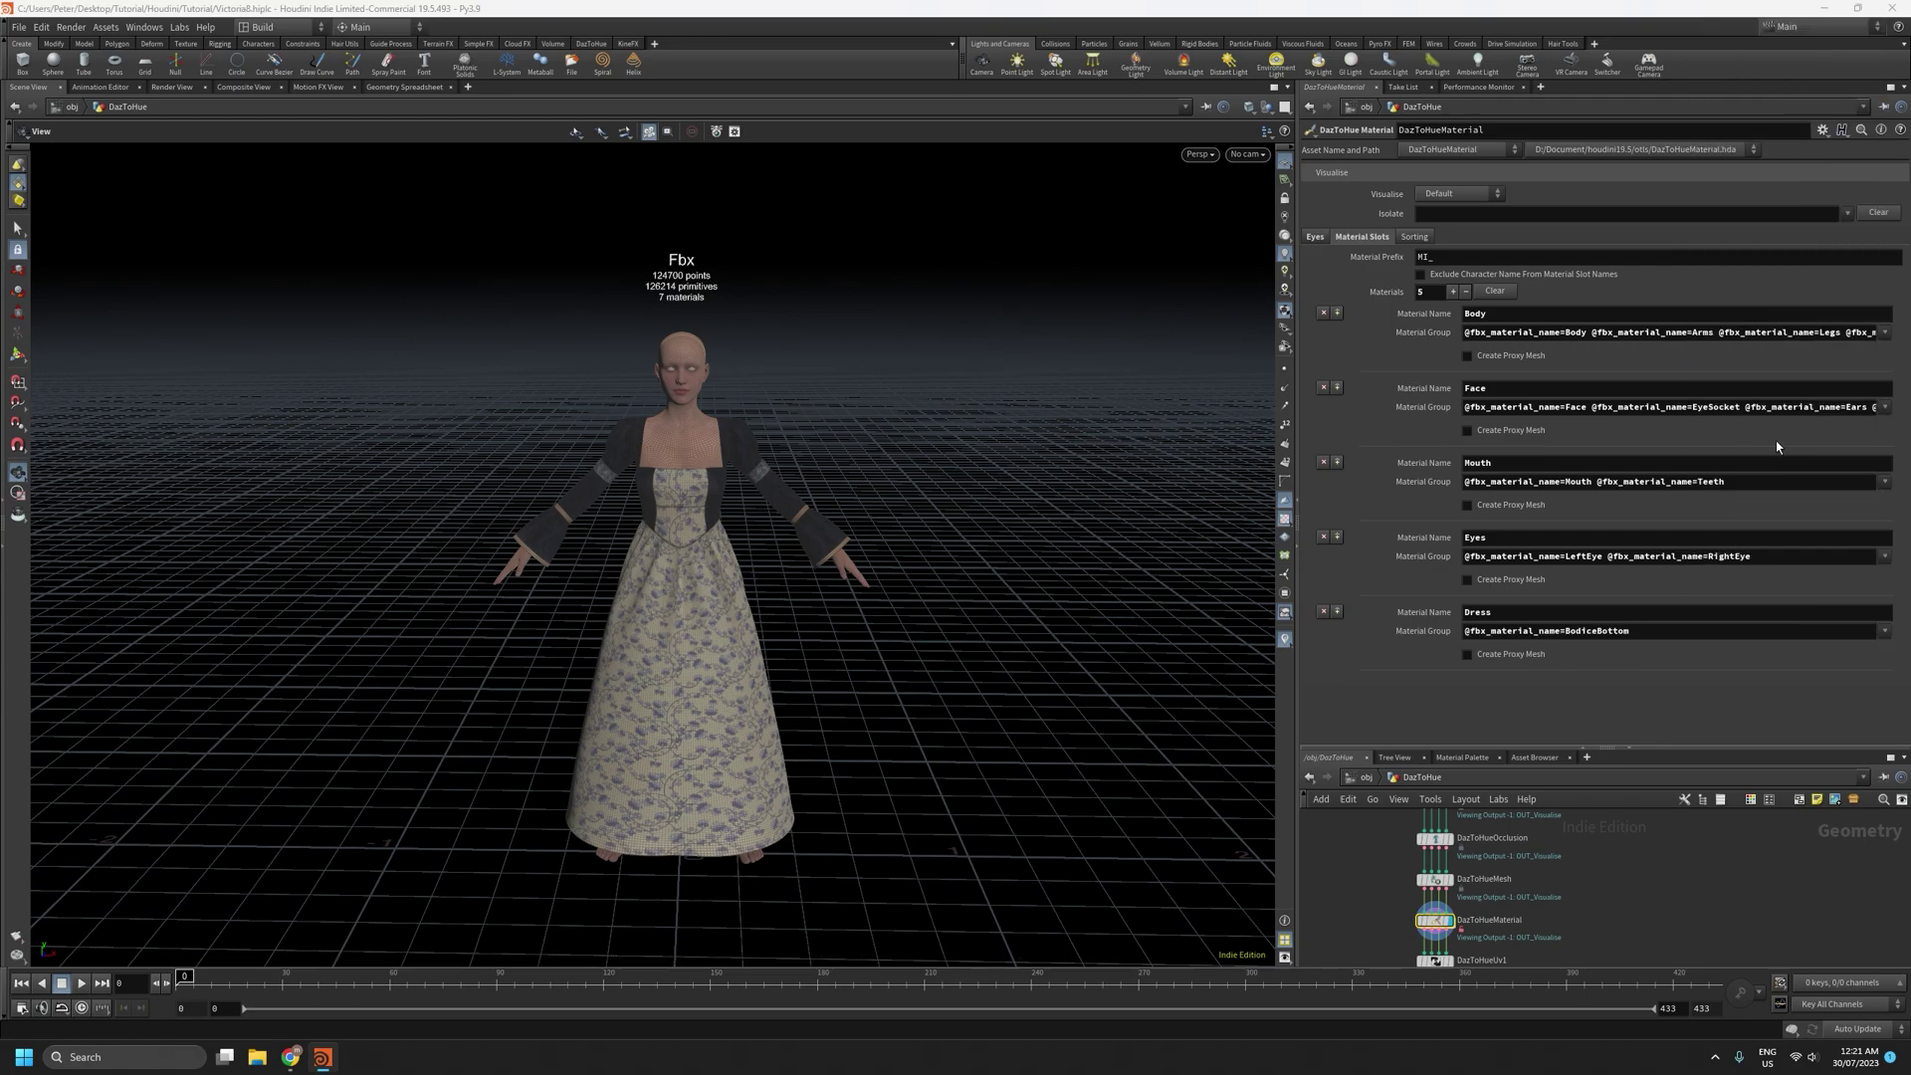
pyautogui.click(1884, 631)
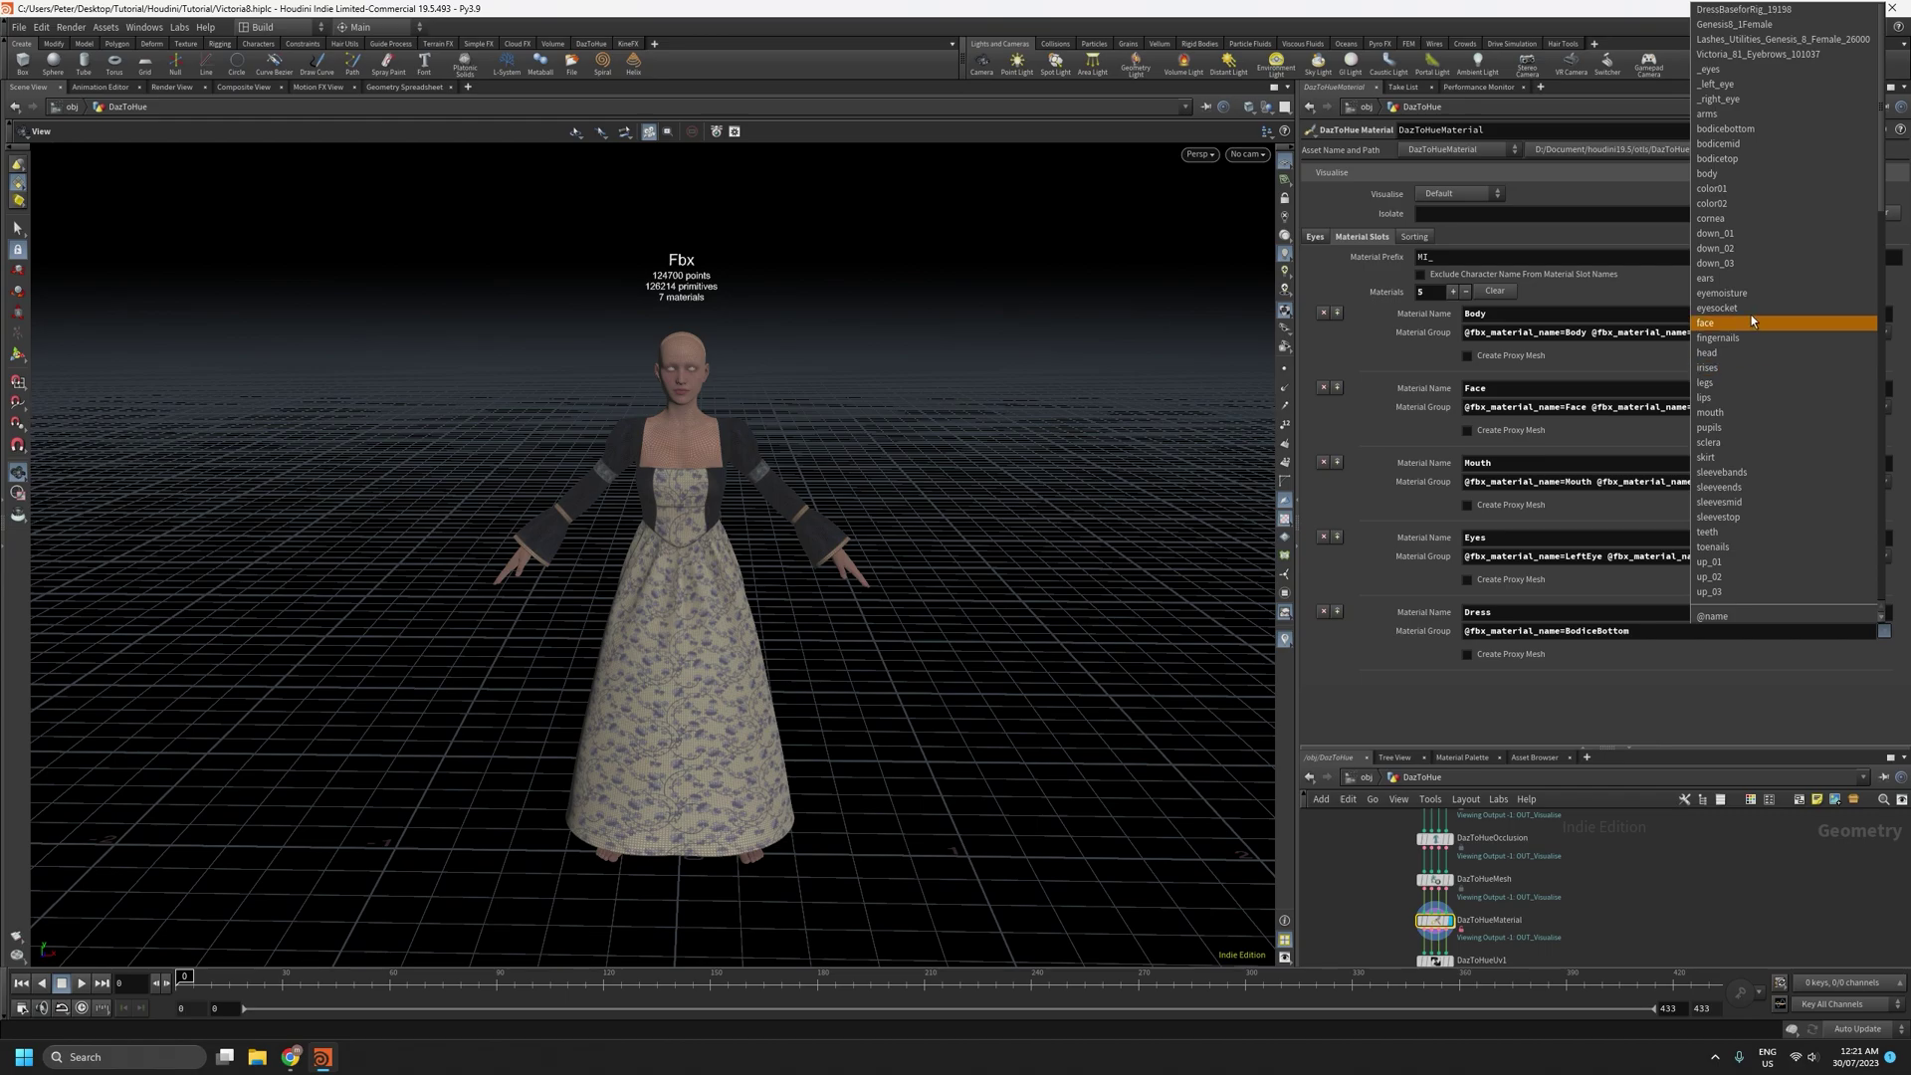
pyautogui.click(1755, 145)
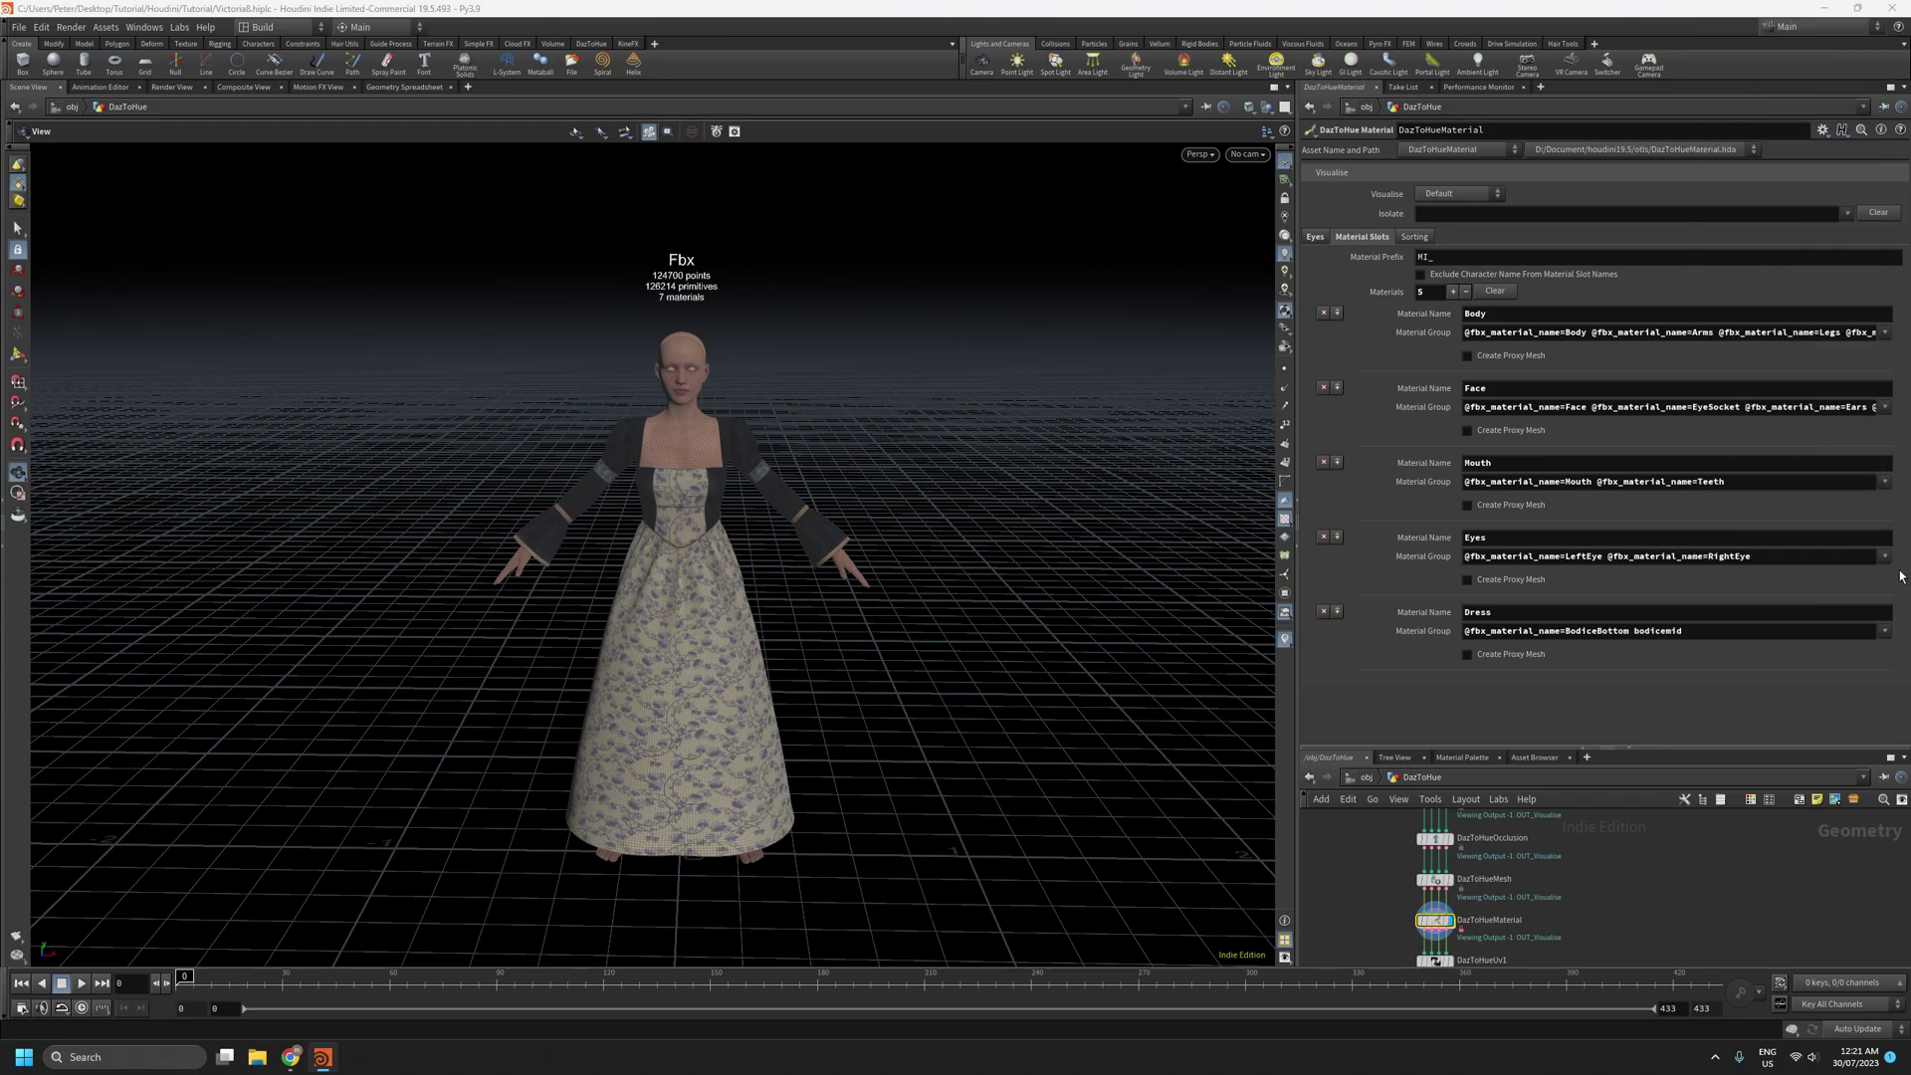
pyautogui.click(1885, 631)
pyautogui.click(1750, 163)
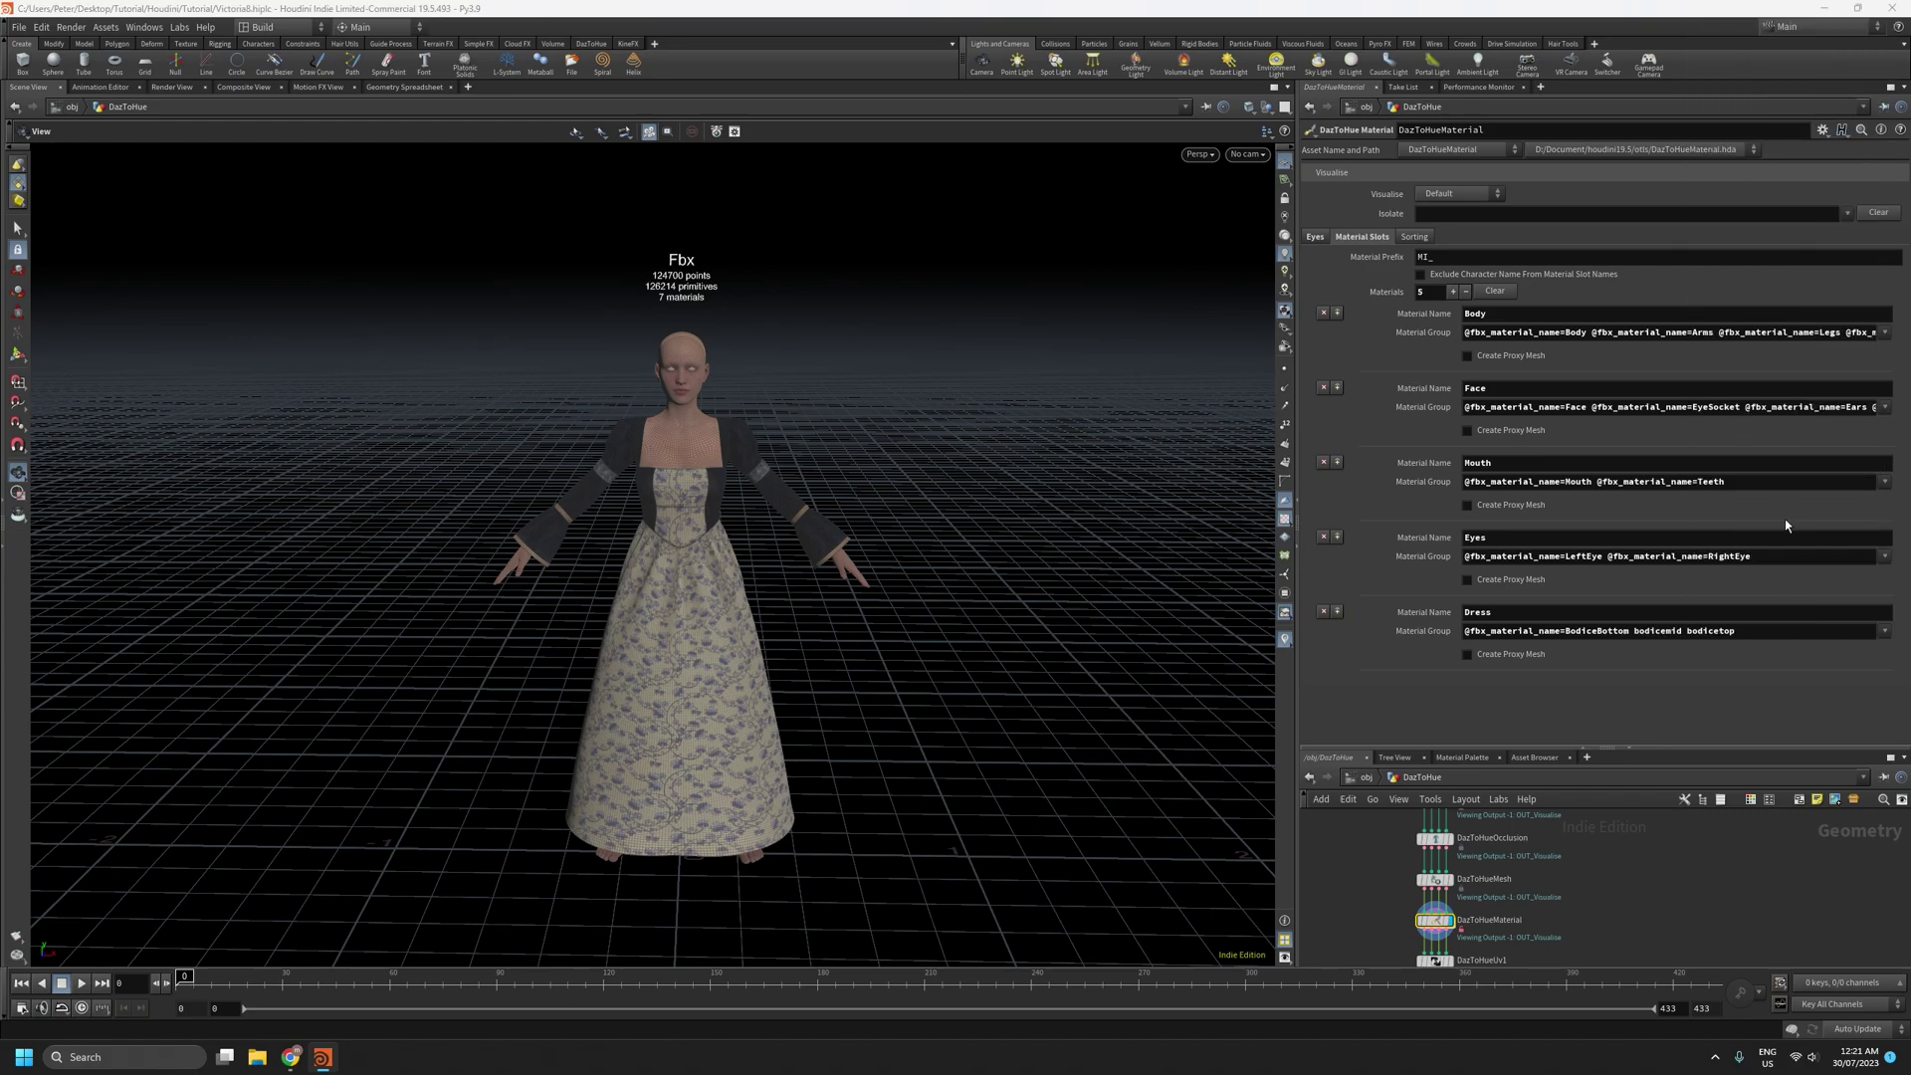
# Add sleevebands, sleeveends and sleevestop to the Dress group as well
pyautogui.click(1889, 635)
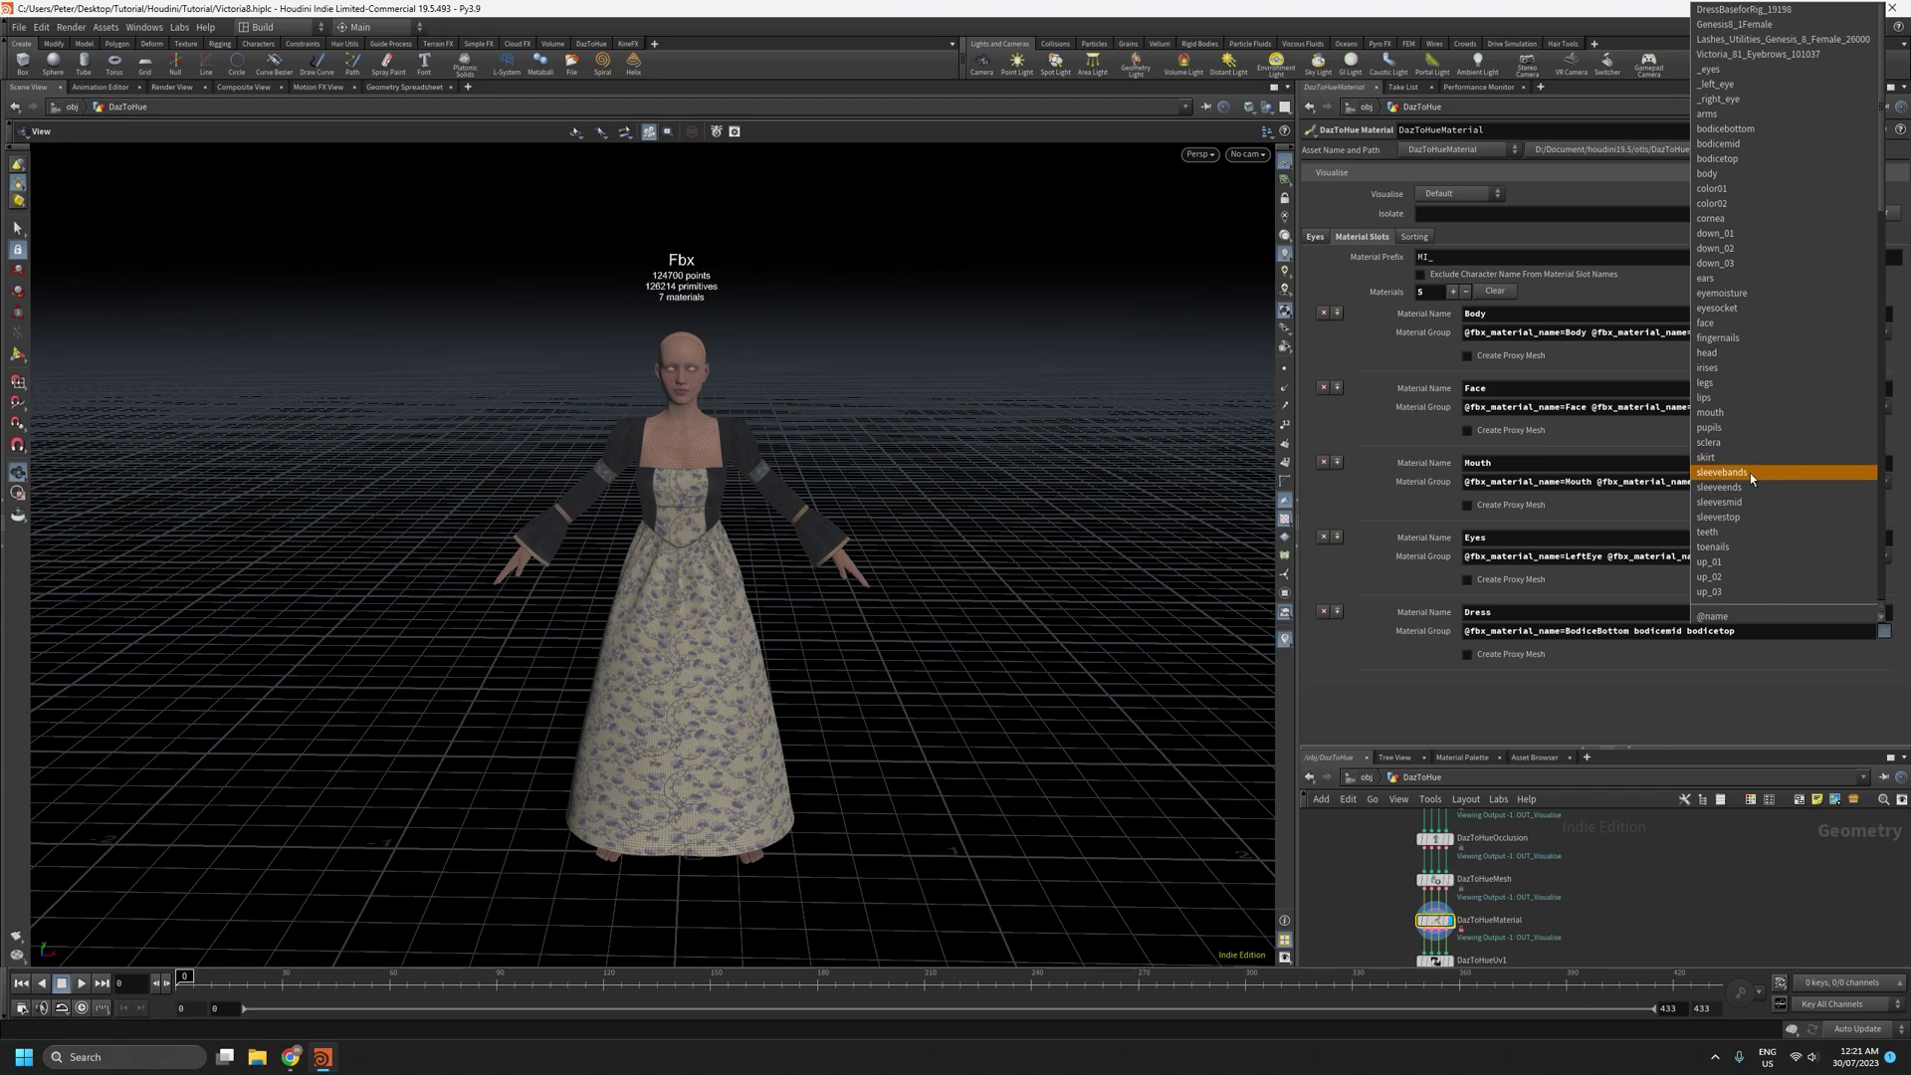
pyautogui.click(1750, 474)
pyautogui.click(1885, 631)
pyautogui.click(1777, 503)
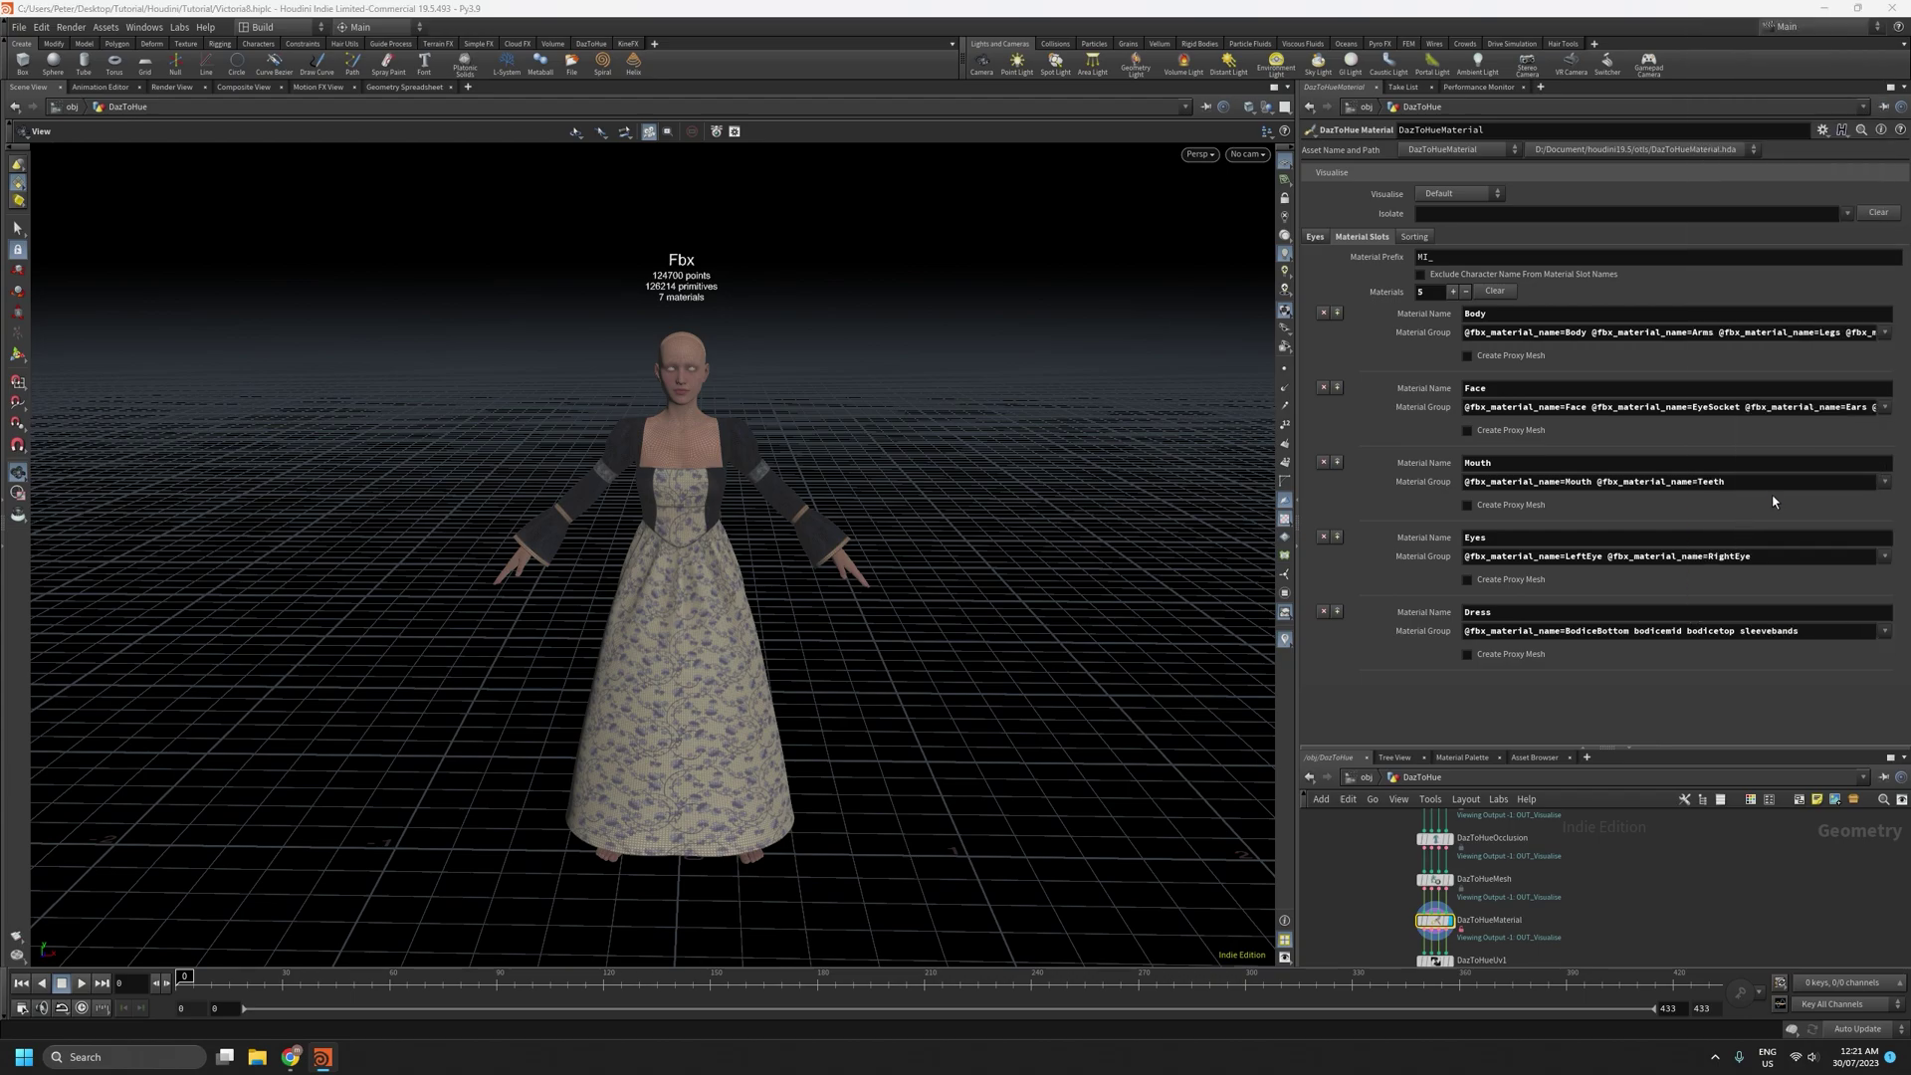
pyautogui.click(1885, 632)
pyautogui.click(1784, 505)
pyautogui.click(1884, 631)
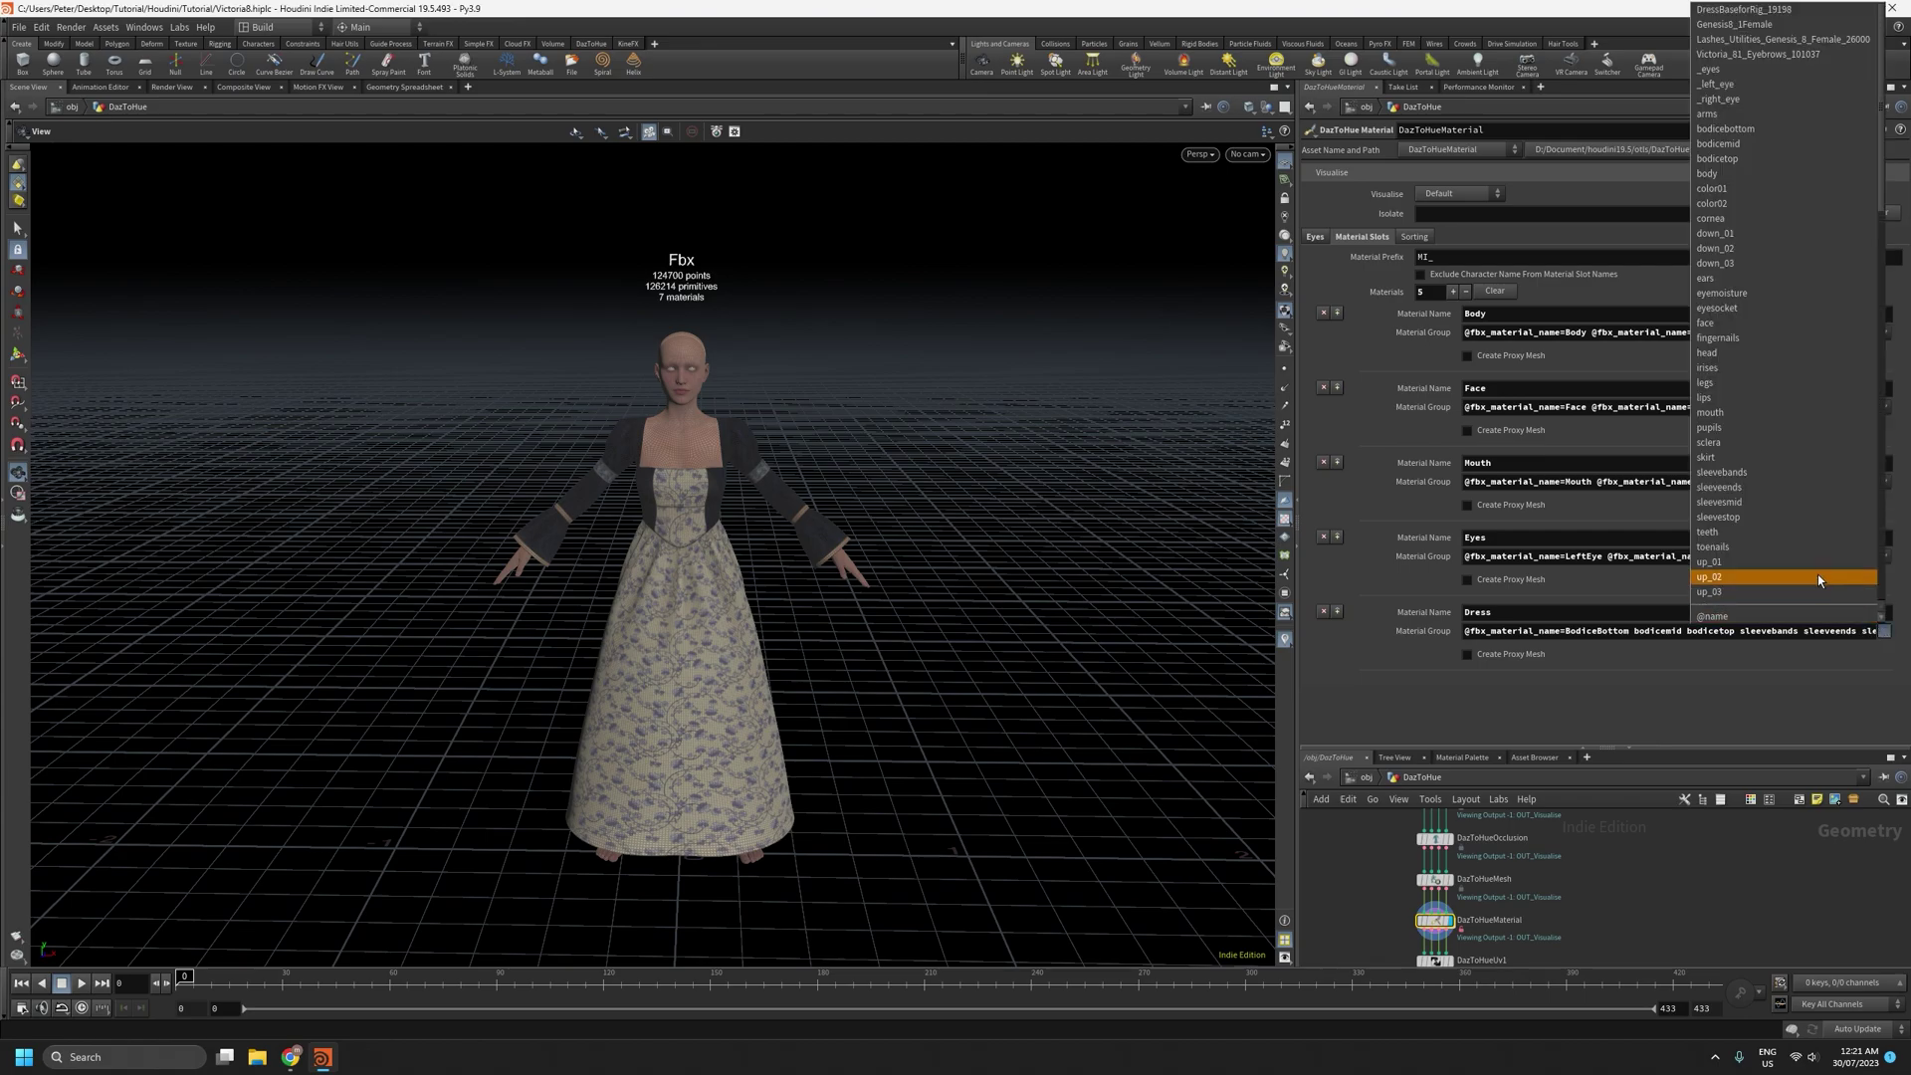
pyautogui.click(1771, 519)
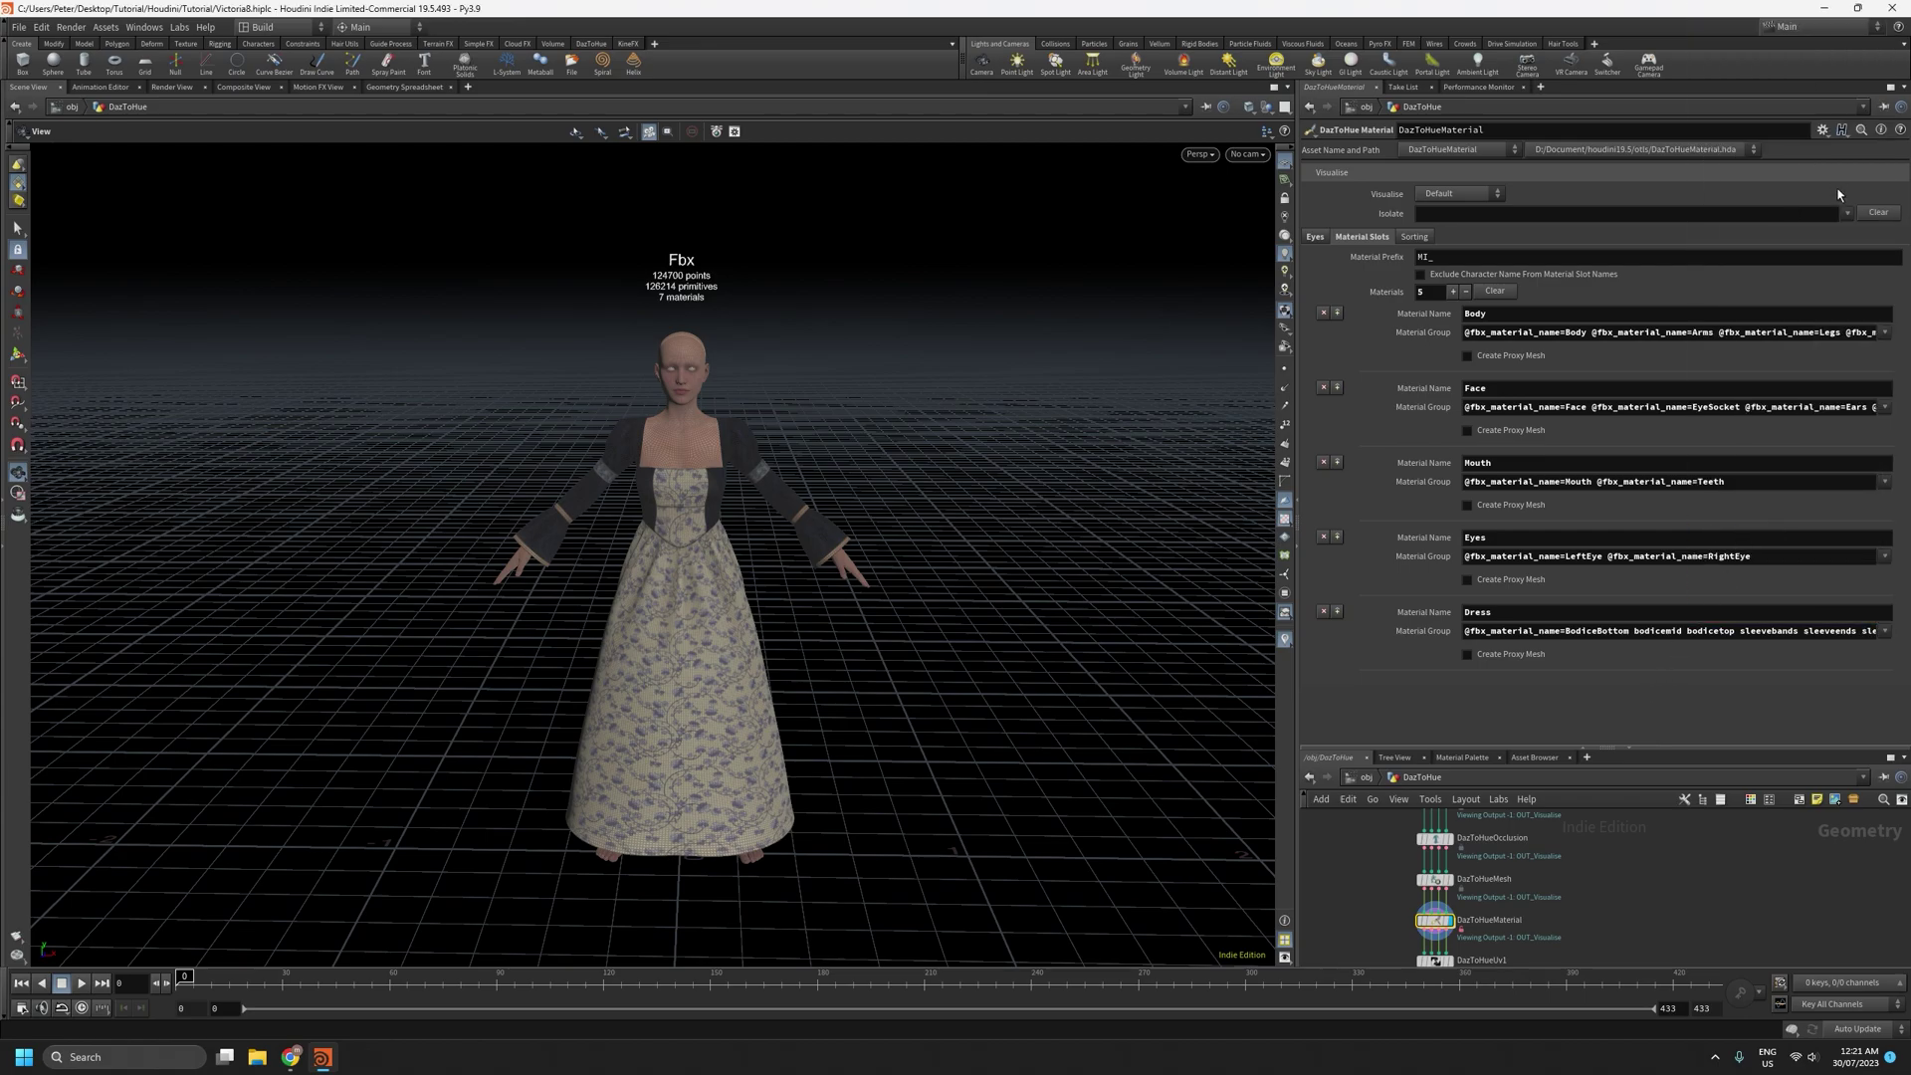
pyautogui.click(1848, 213)
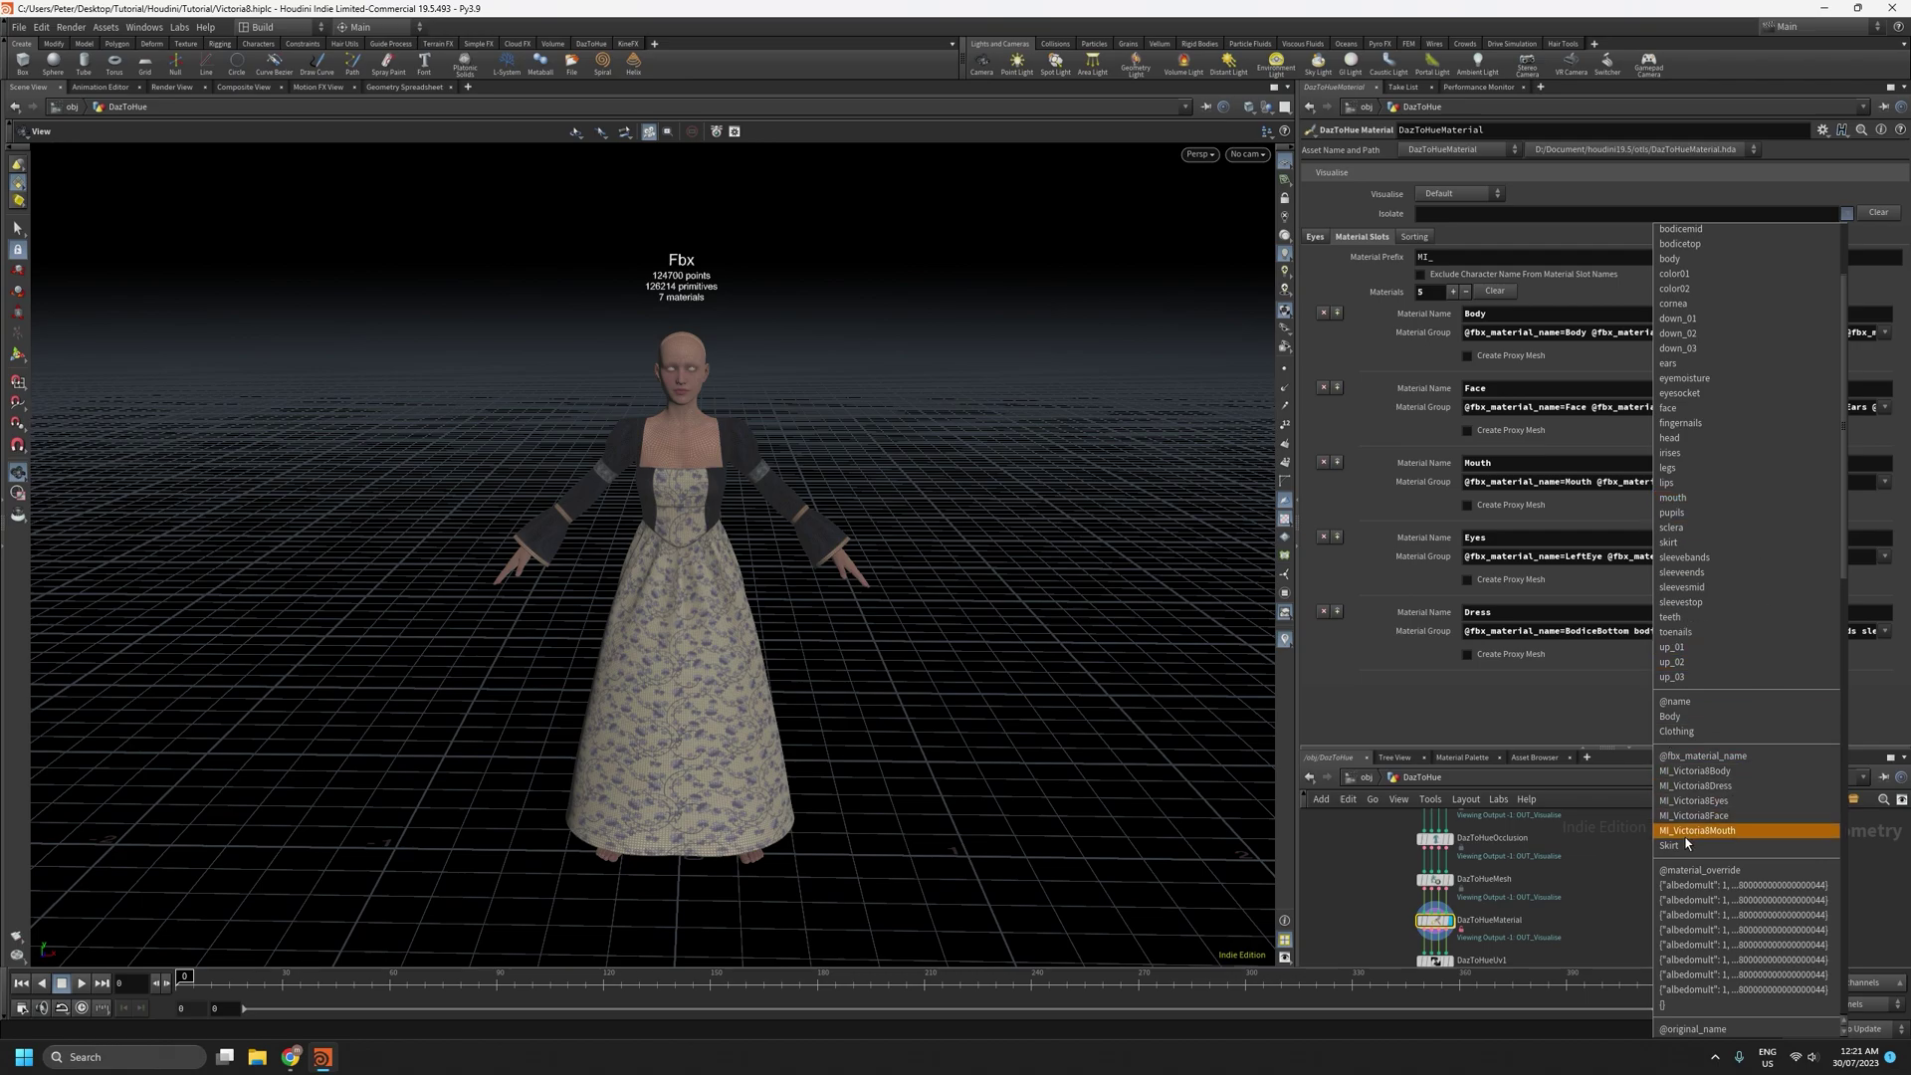
pyautogui.click(714, 577)
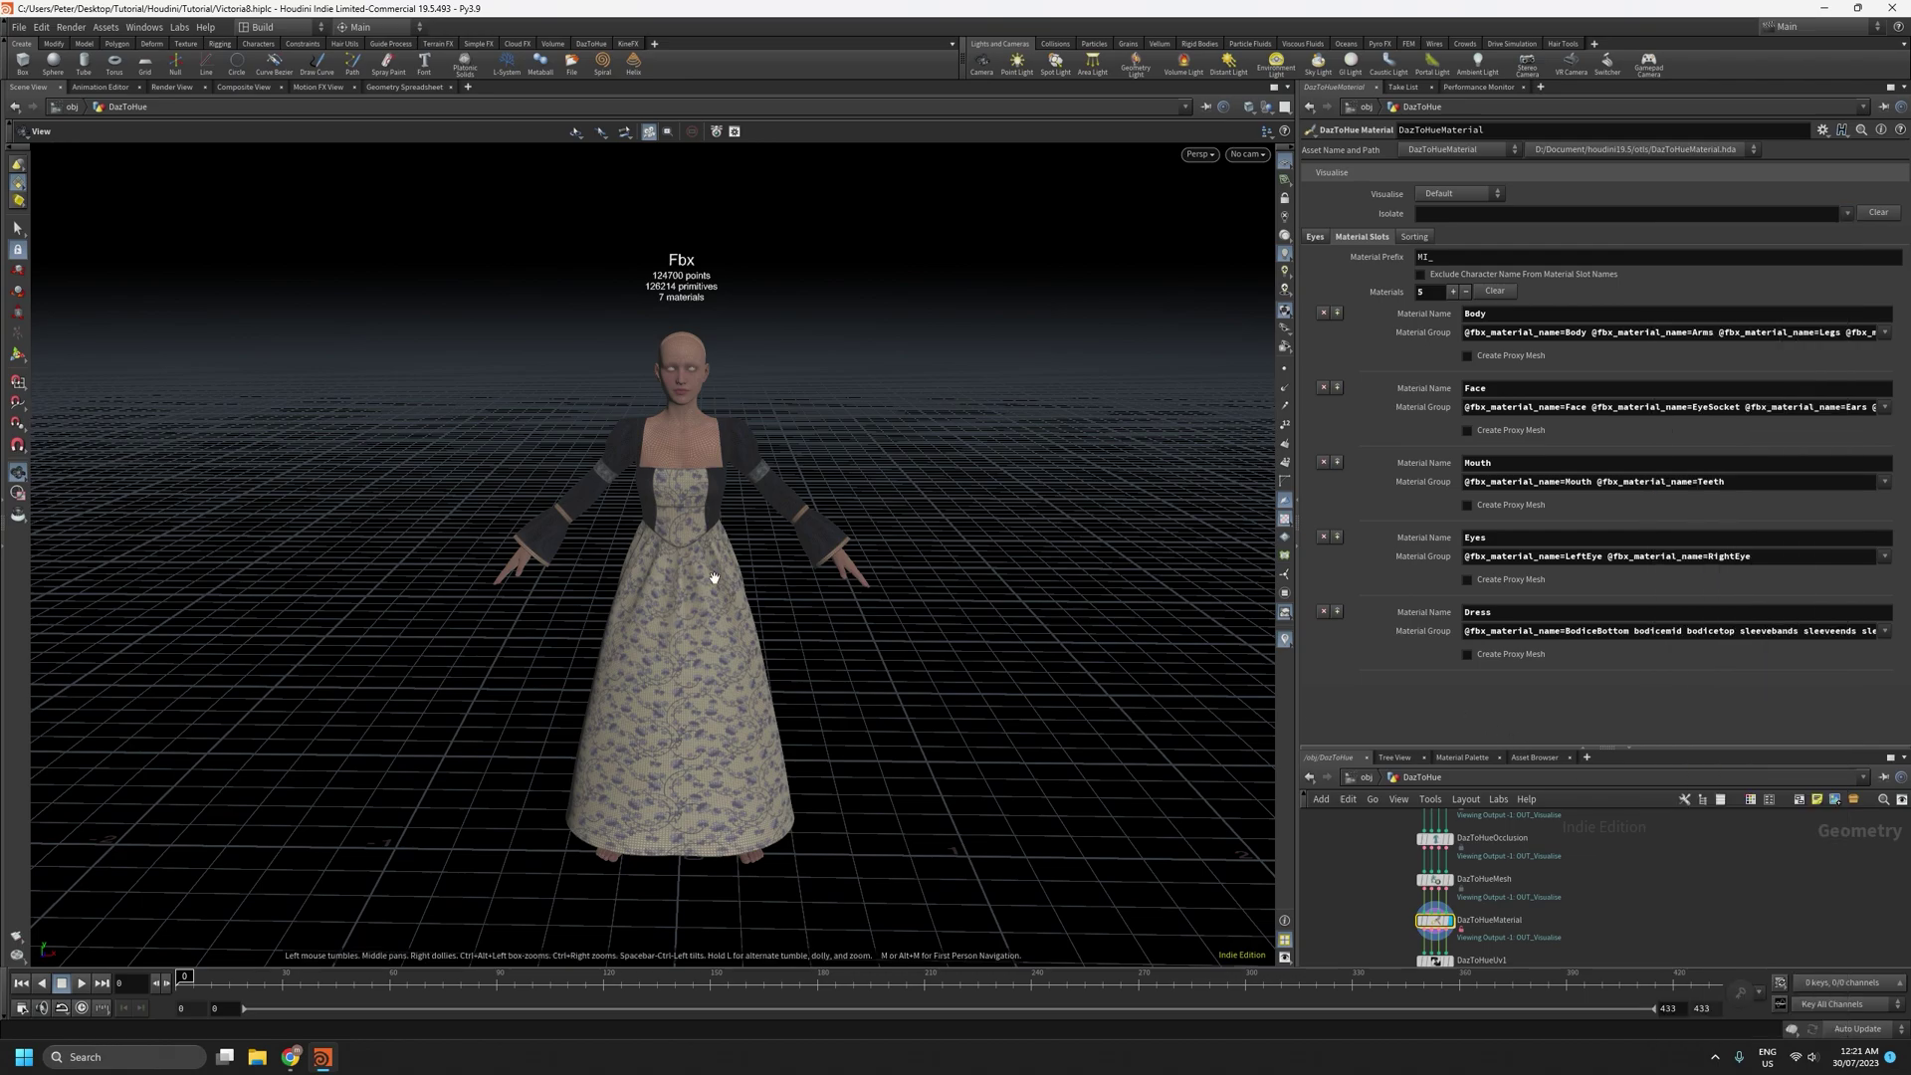
# Isolate the skirt material in the viewport and orbit around it
pyautogui.scroll(6, 645, 526)
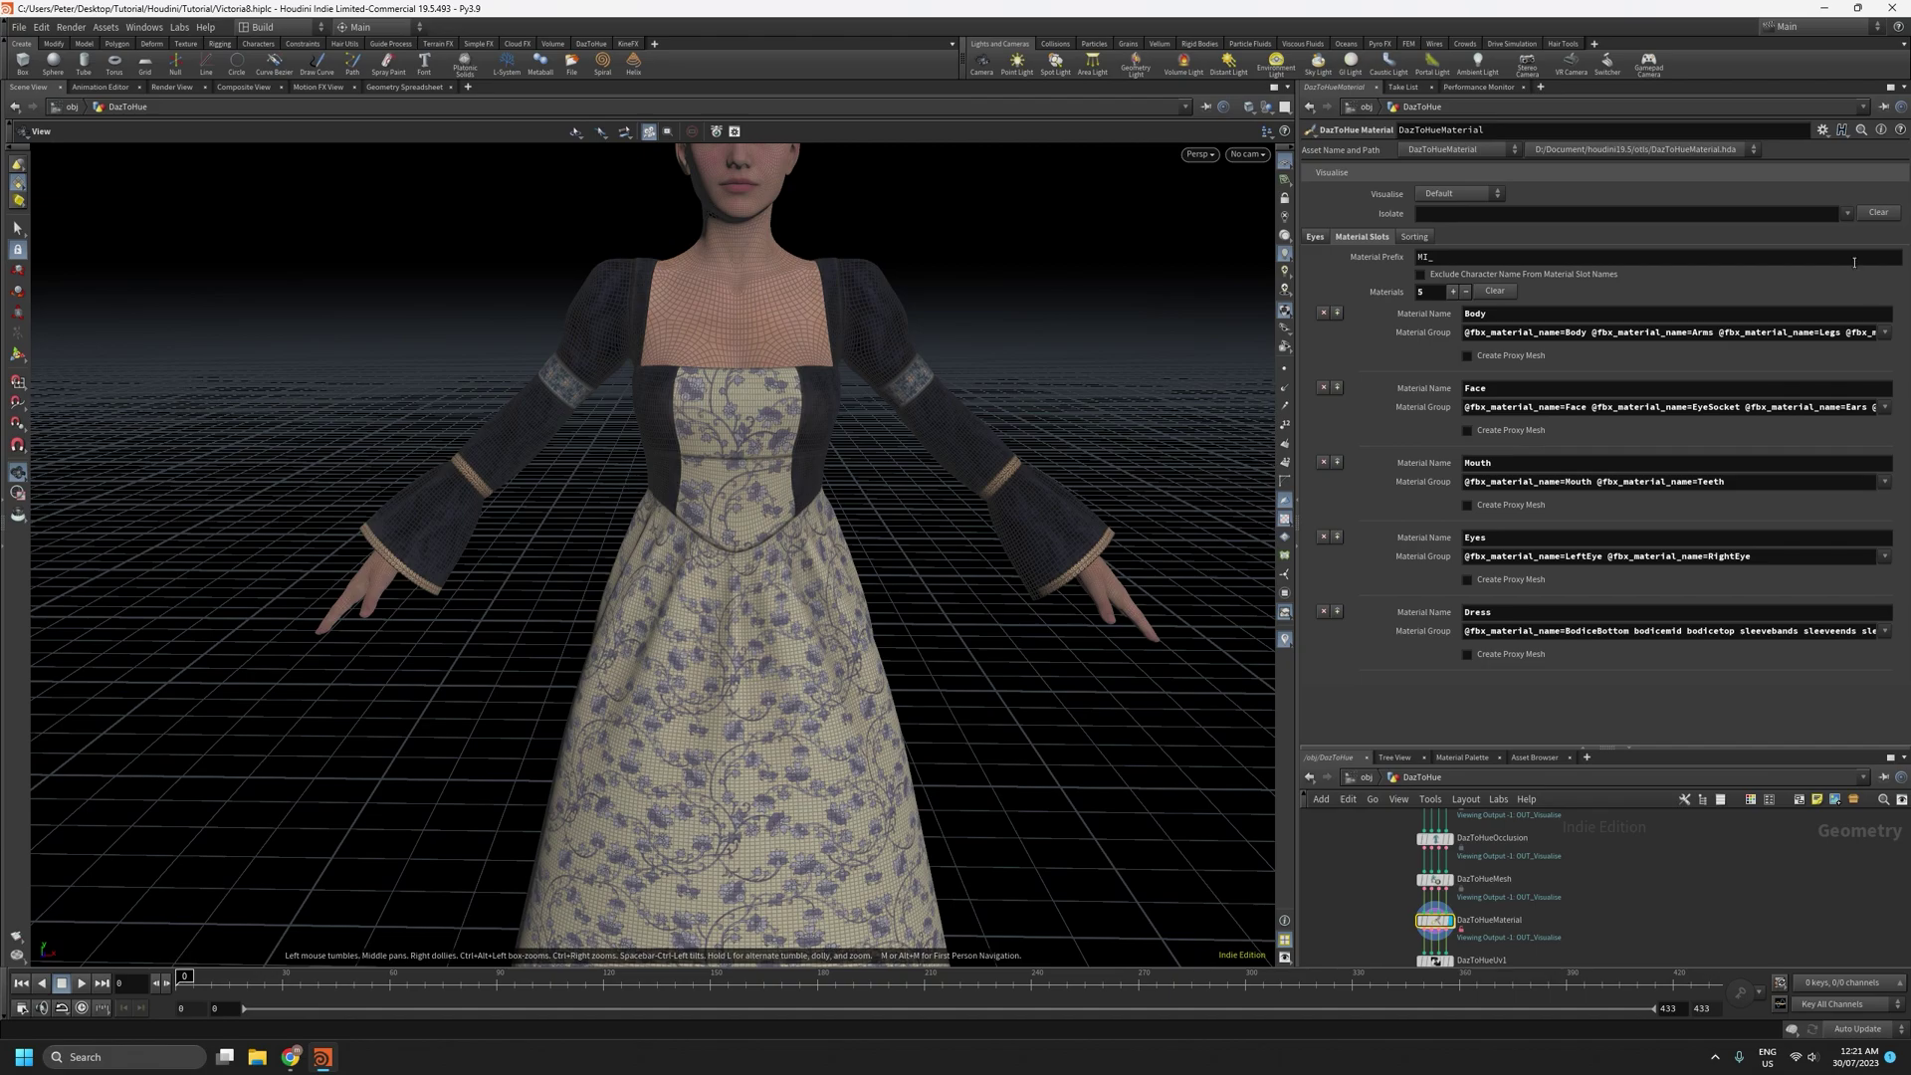
pyautogui.click(1847, 213)
pyautogui.scroll(-2, 1758, 444)
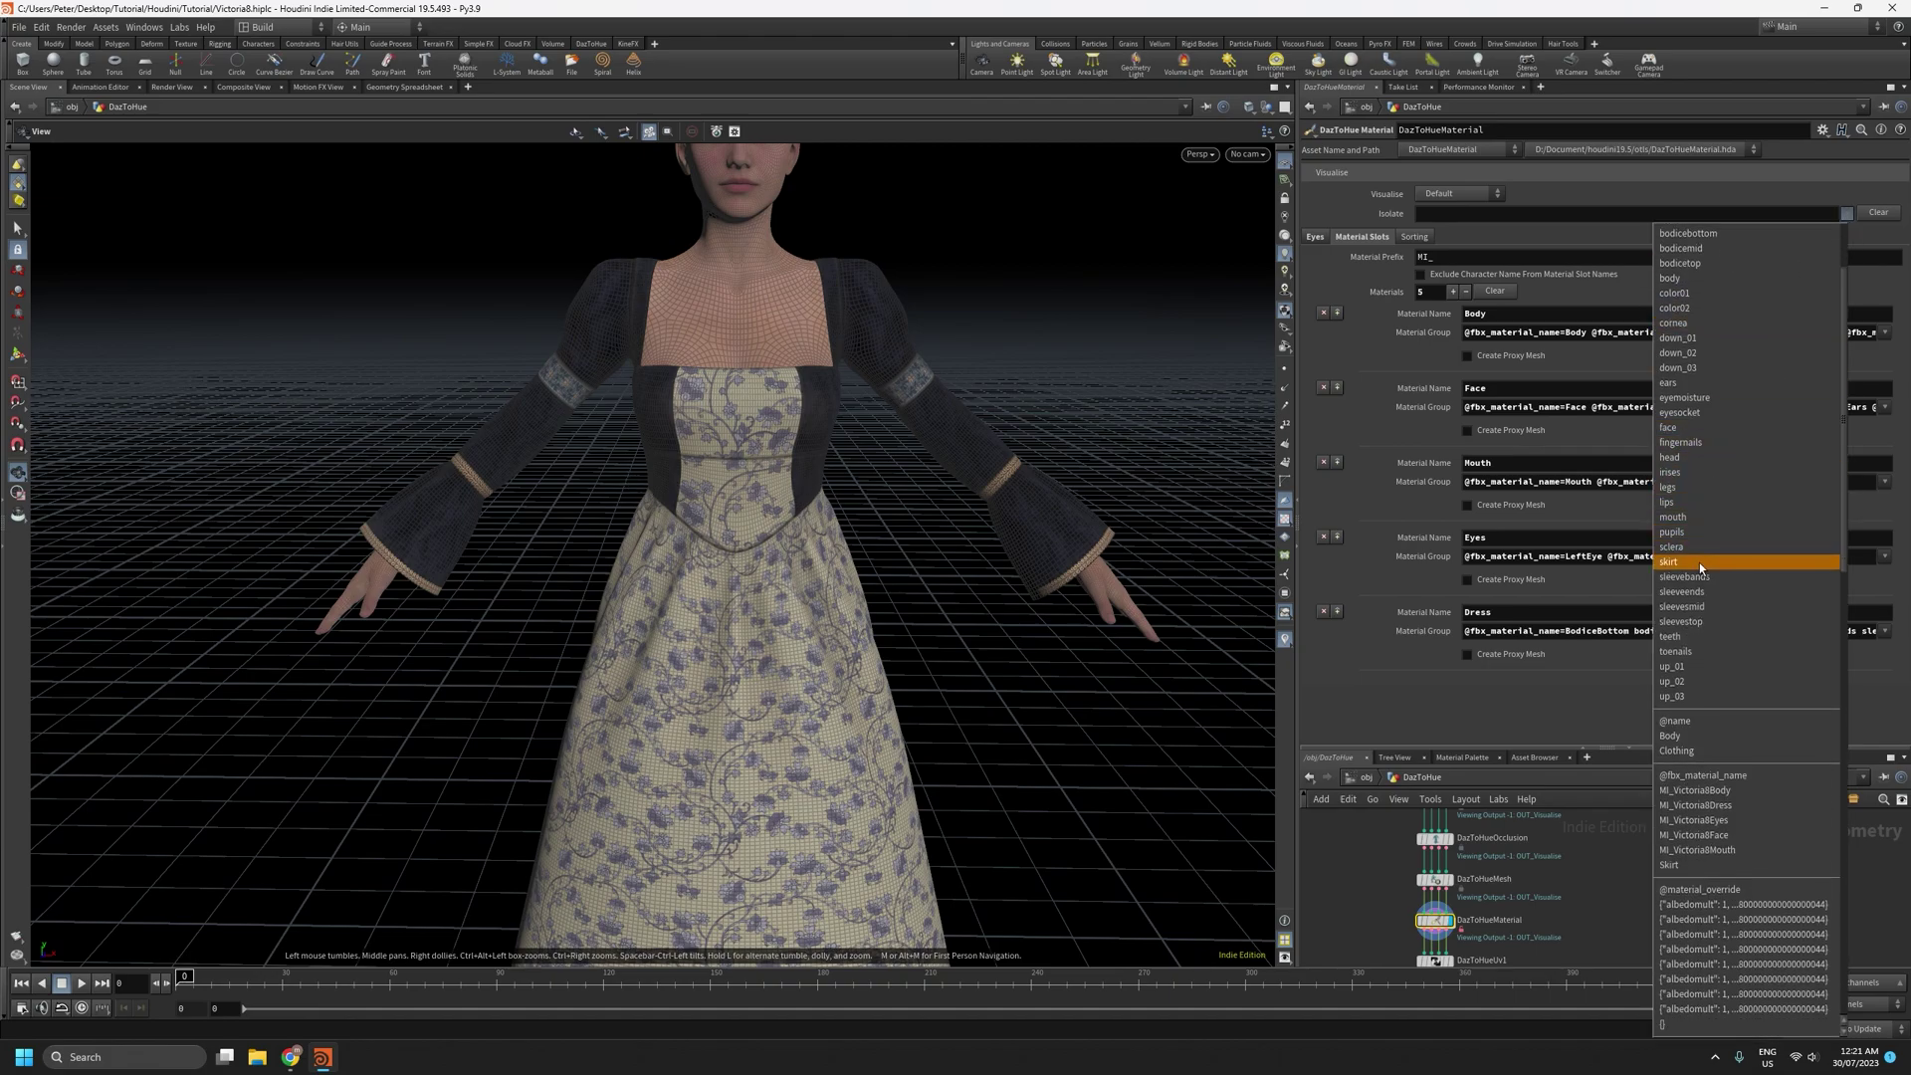
pyautogui.click(1700, 564)
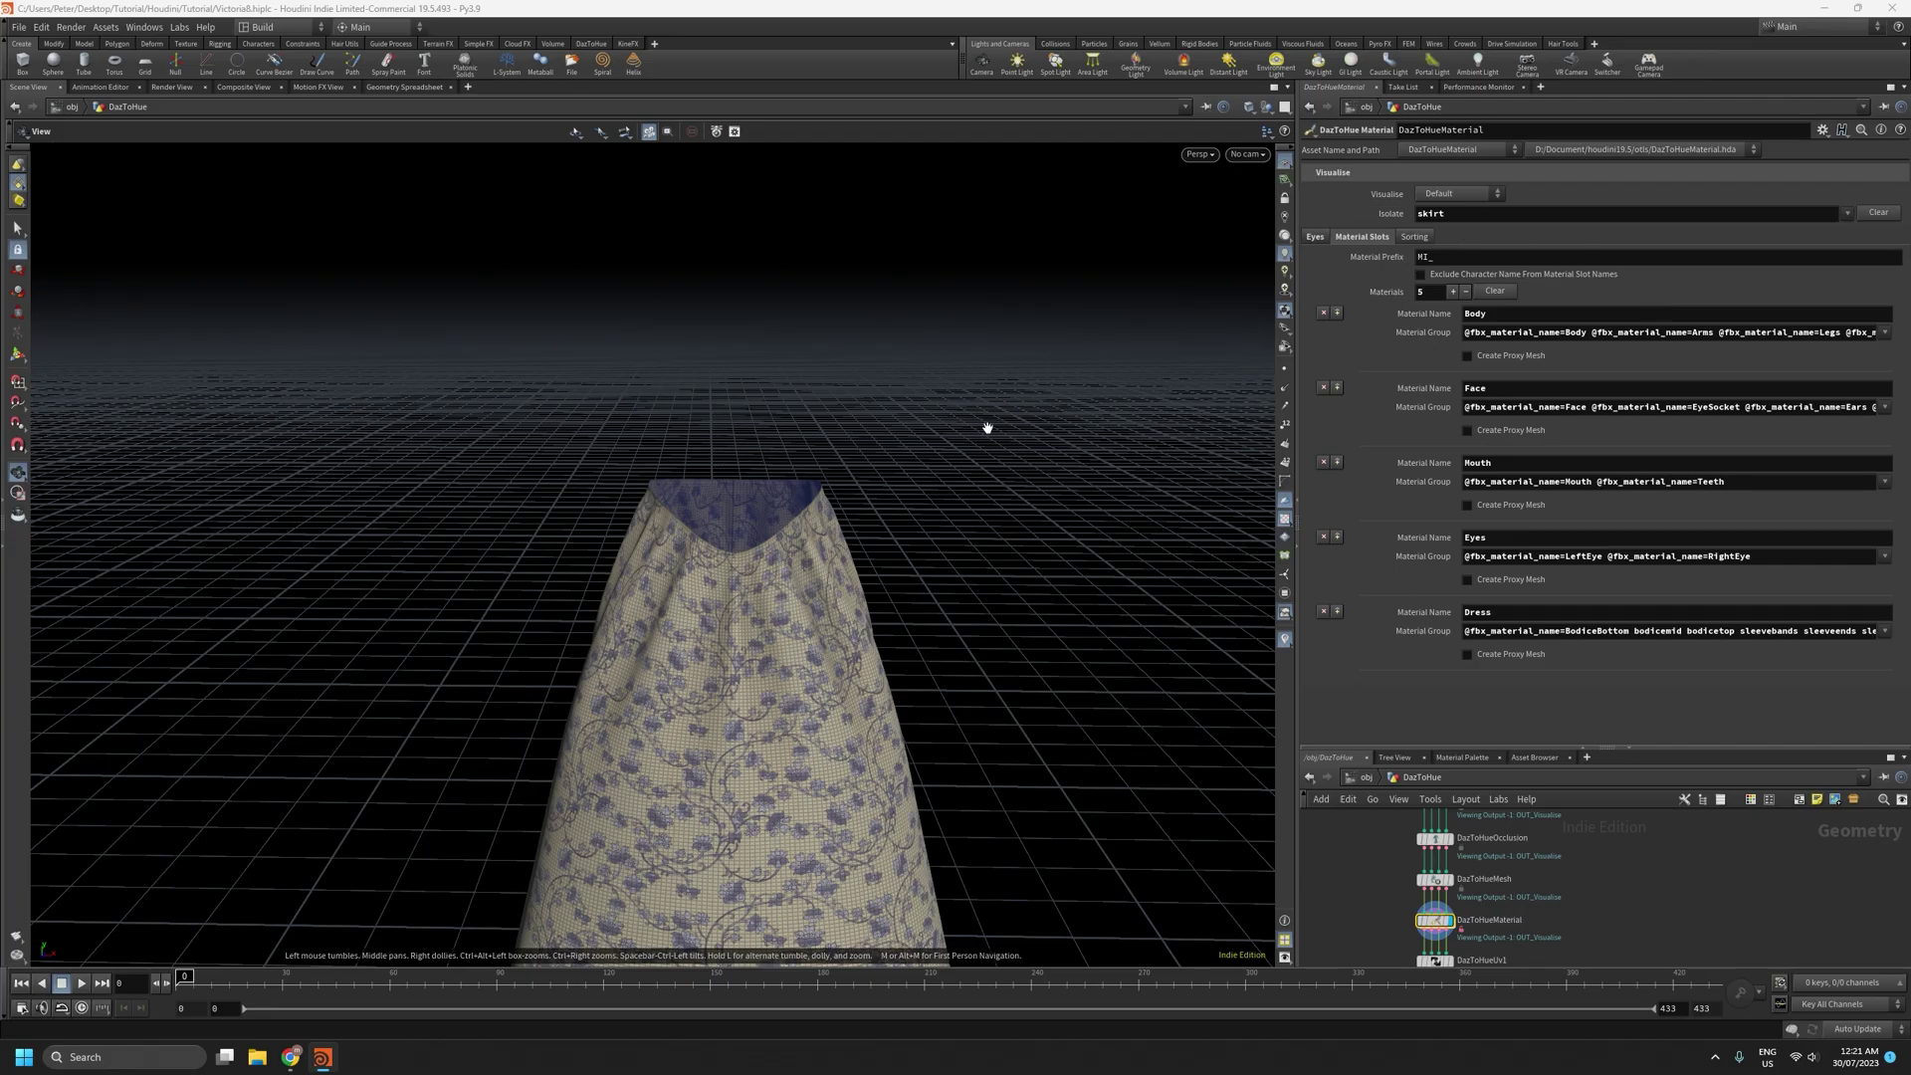
pyautogui.moveTo(987, 428); pyautogui.dragTo(981, 584)
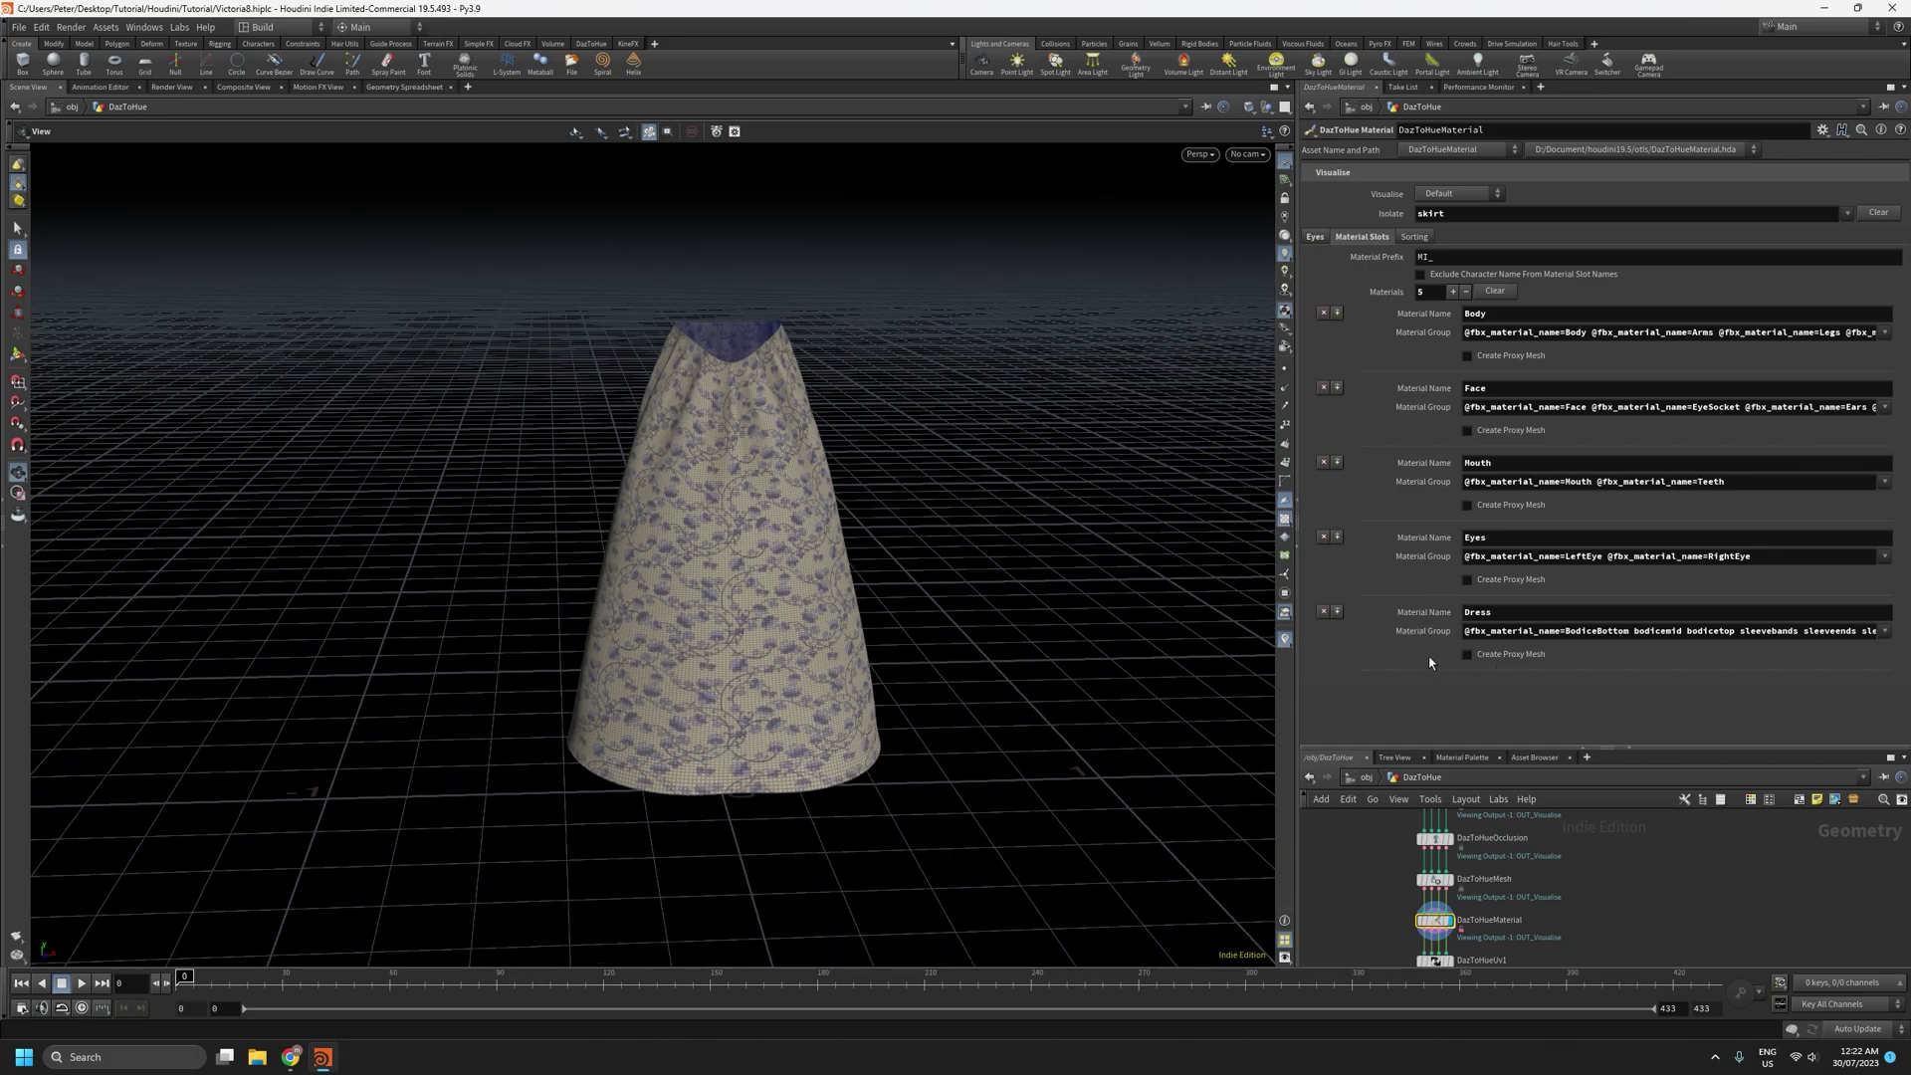
# Restore the full character and add a sixth slot, Skirt, using the skirt group with proxy mesh enabled
pyautogui.click(1876, 212)
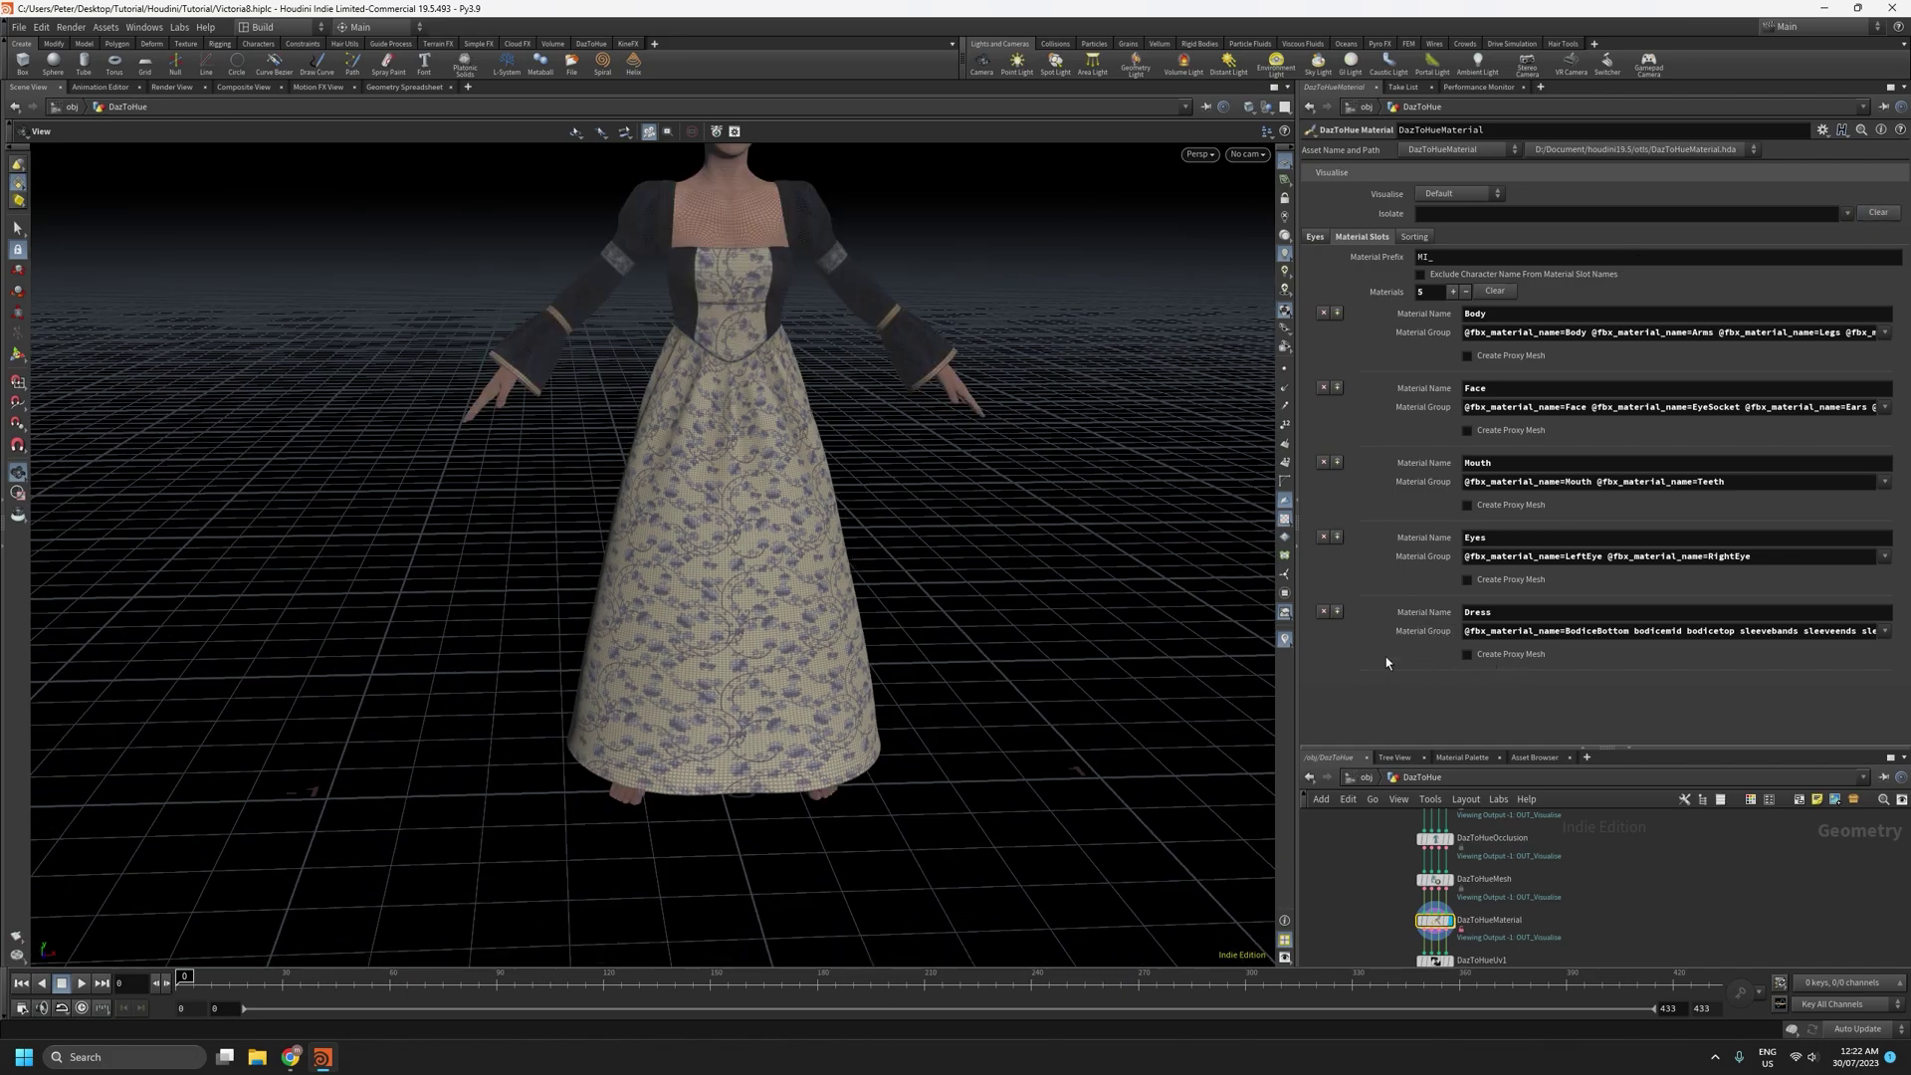
pyautogui.click(1454, 292)
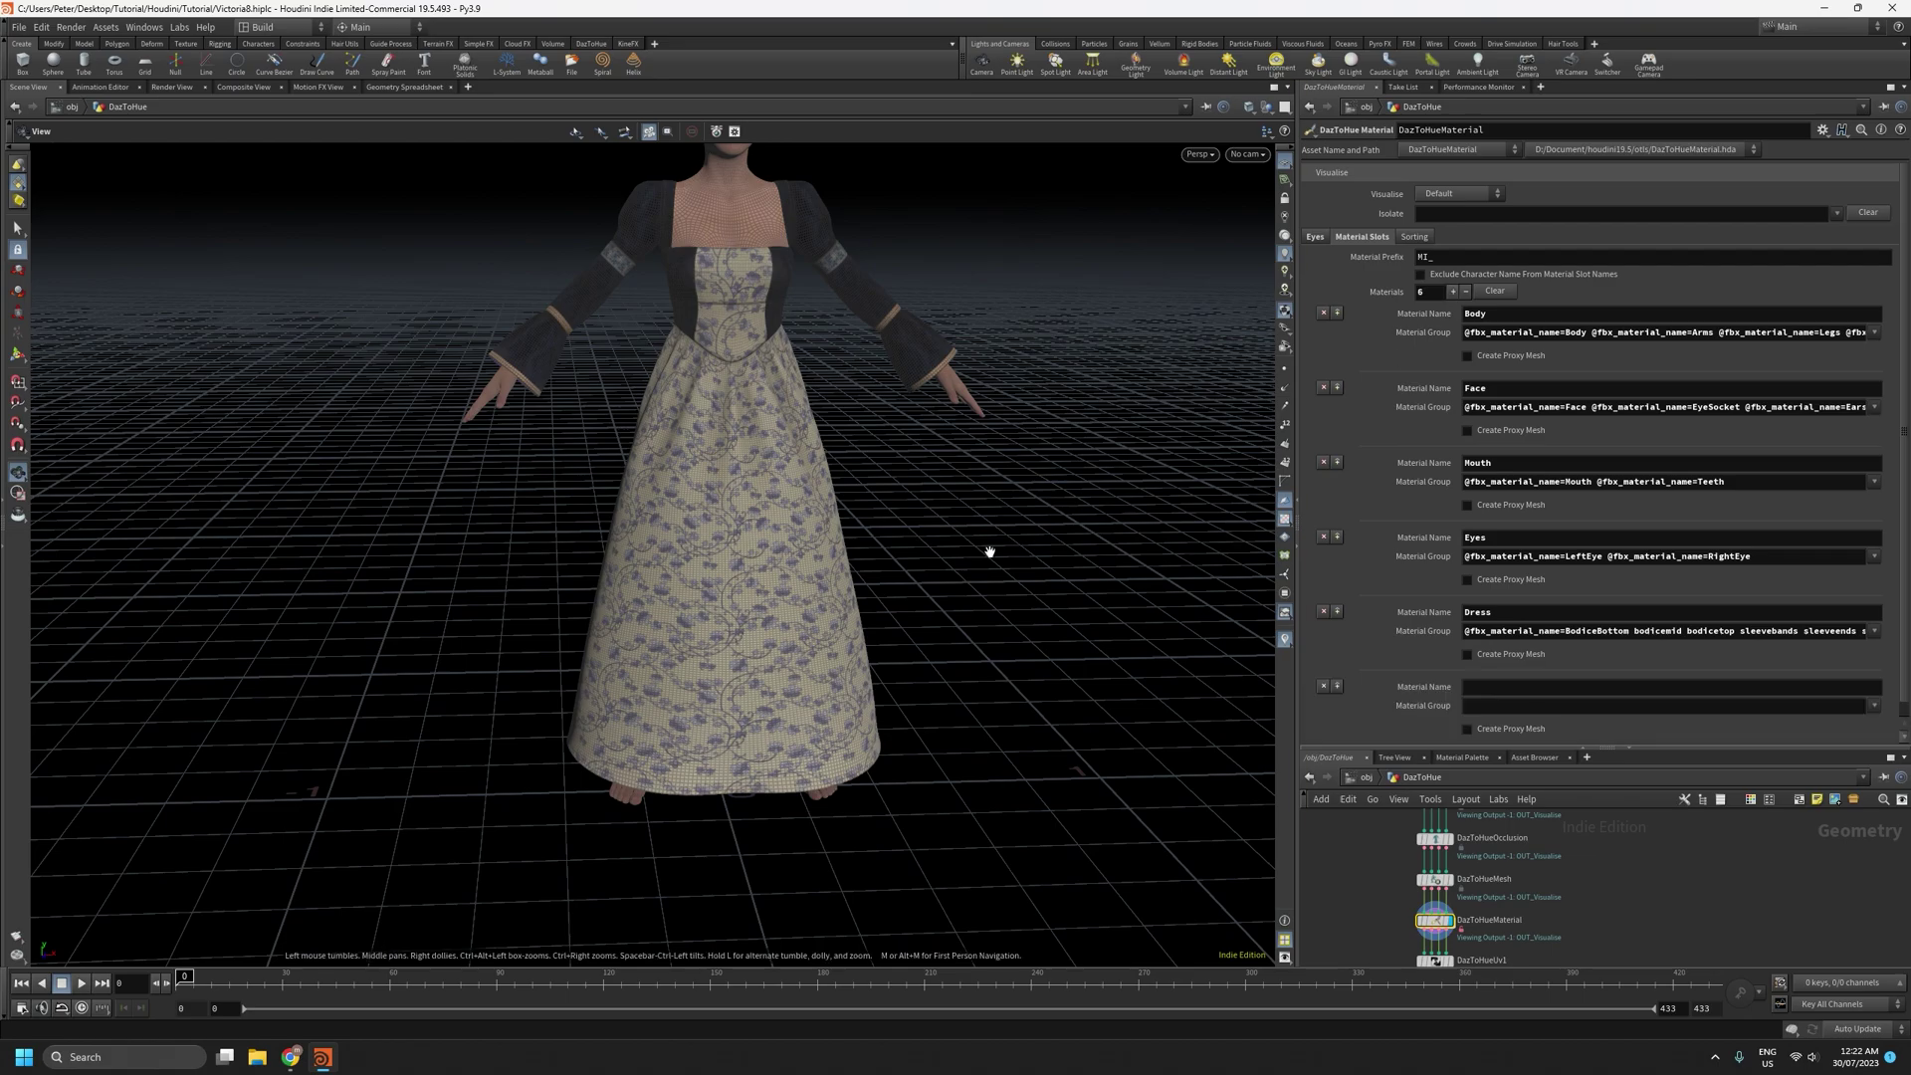
pyautogui.click(1506, 689)
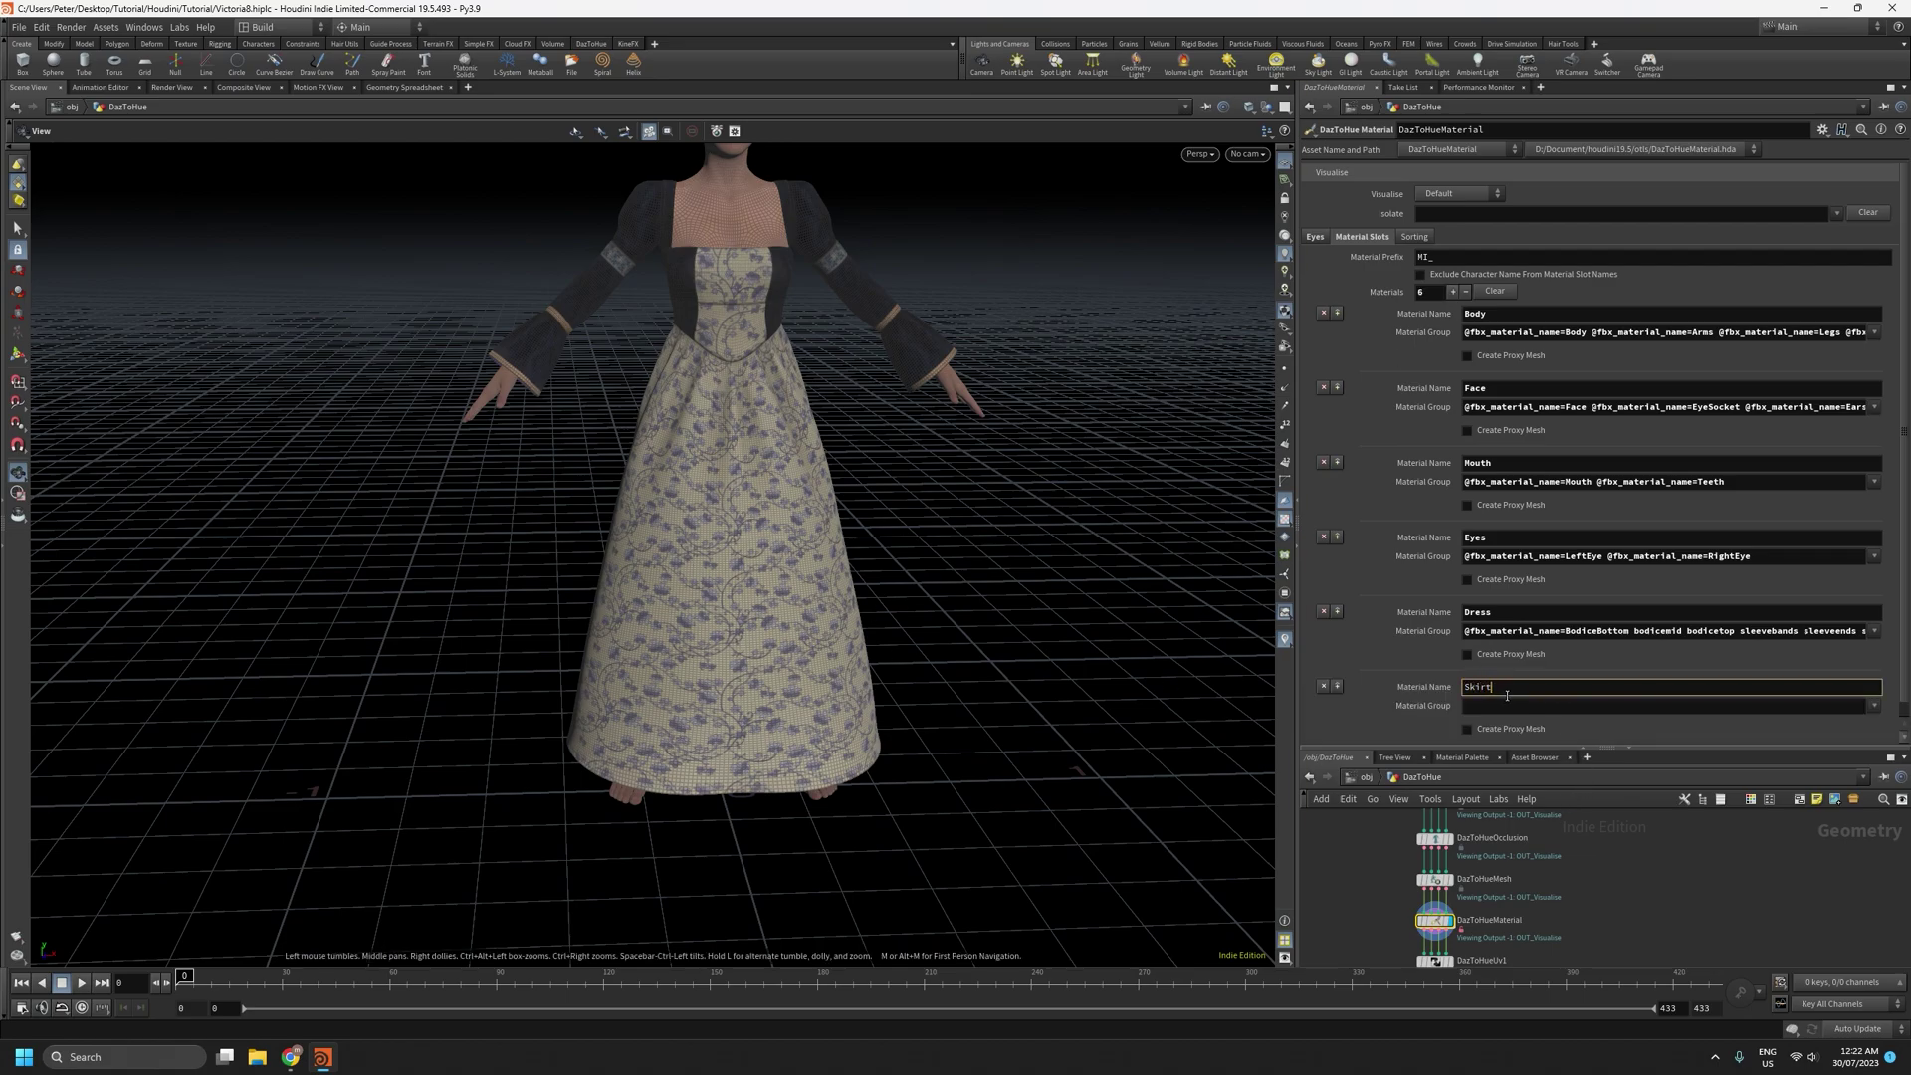
pyautogui.click(1875, 704)
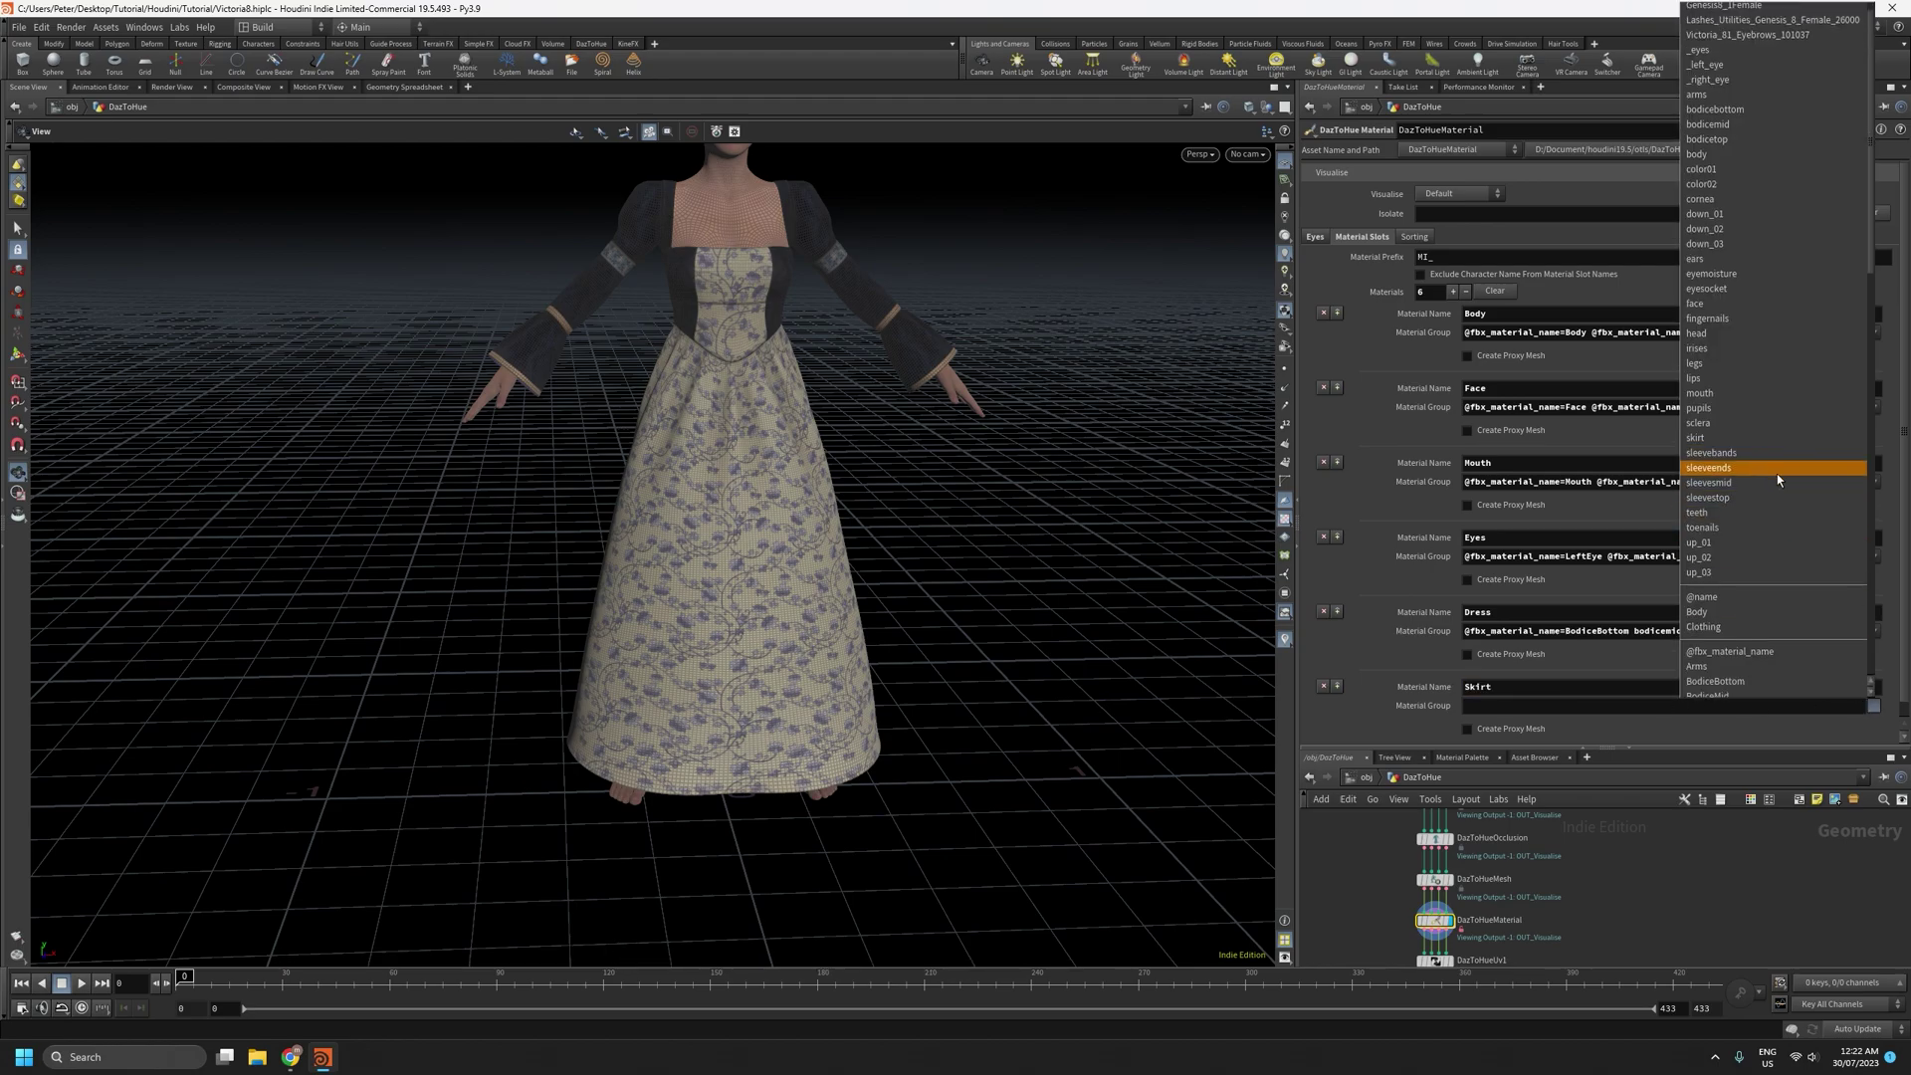
pyautogui.click(1753, 438)
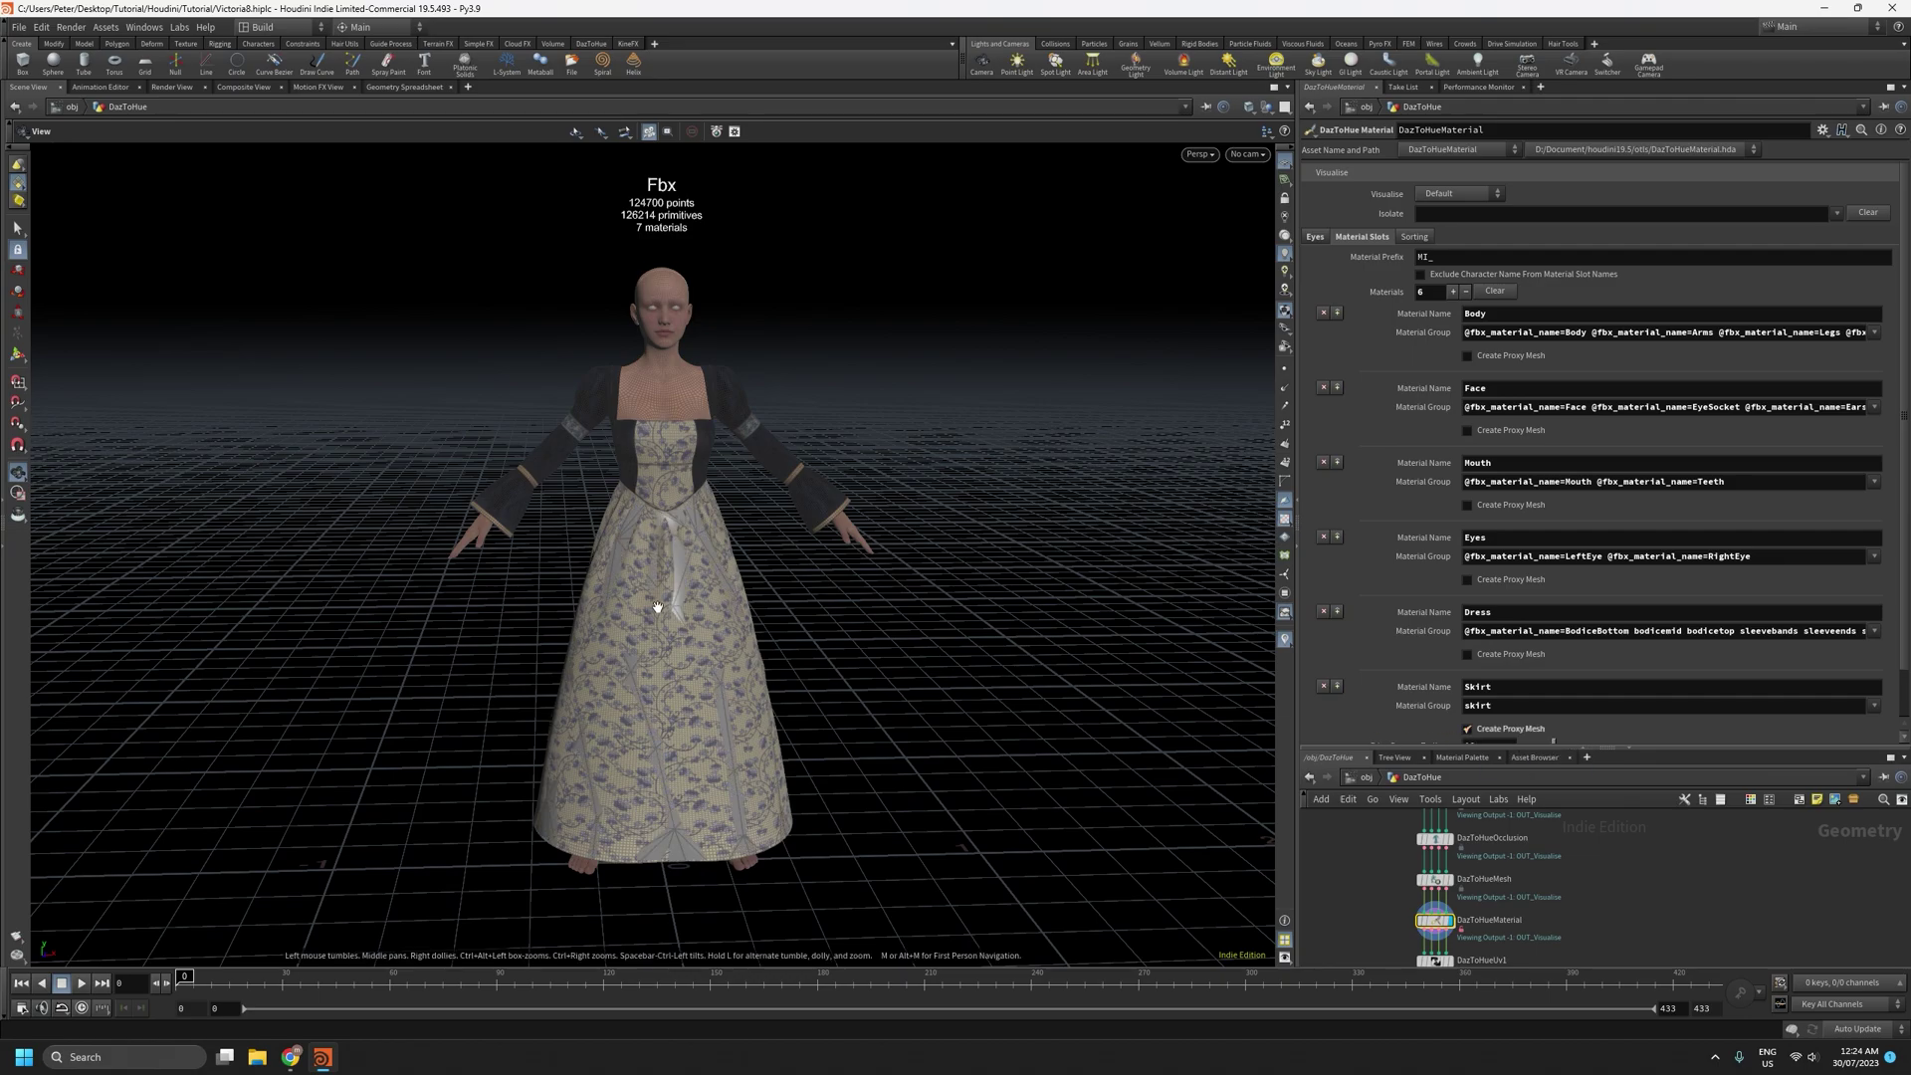
# Frame the dress and scroll the Isolate list to the Clothing_Proxy and MI_VictoriaSkirt_Proxy entries
pyautogui.scroll(5, 761, 596)
pyautogui.moveTo(650, 690); pyautogui.dragTo(675, 559)
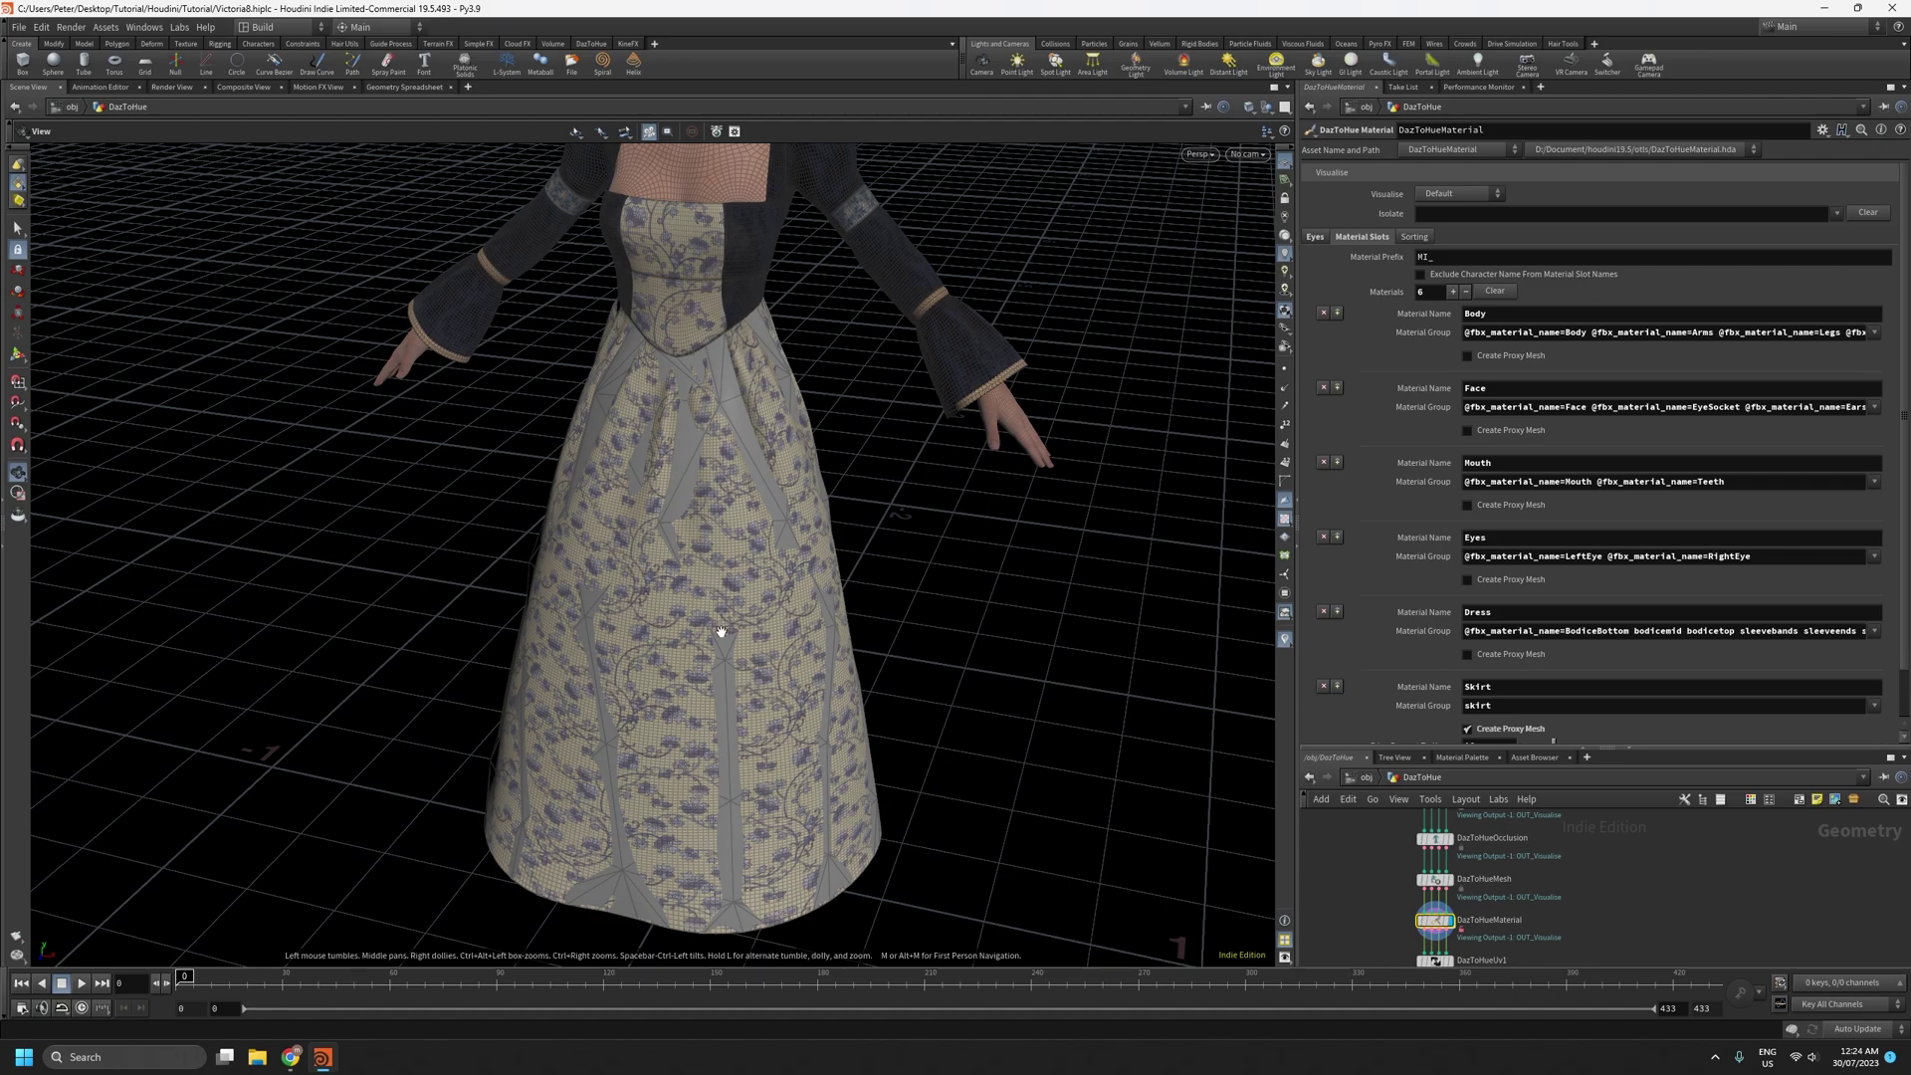
pyautogui.moveTo(721, 631); pyautogui.dragTo(582, 388)
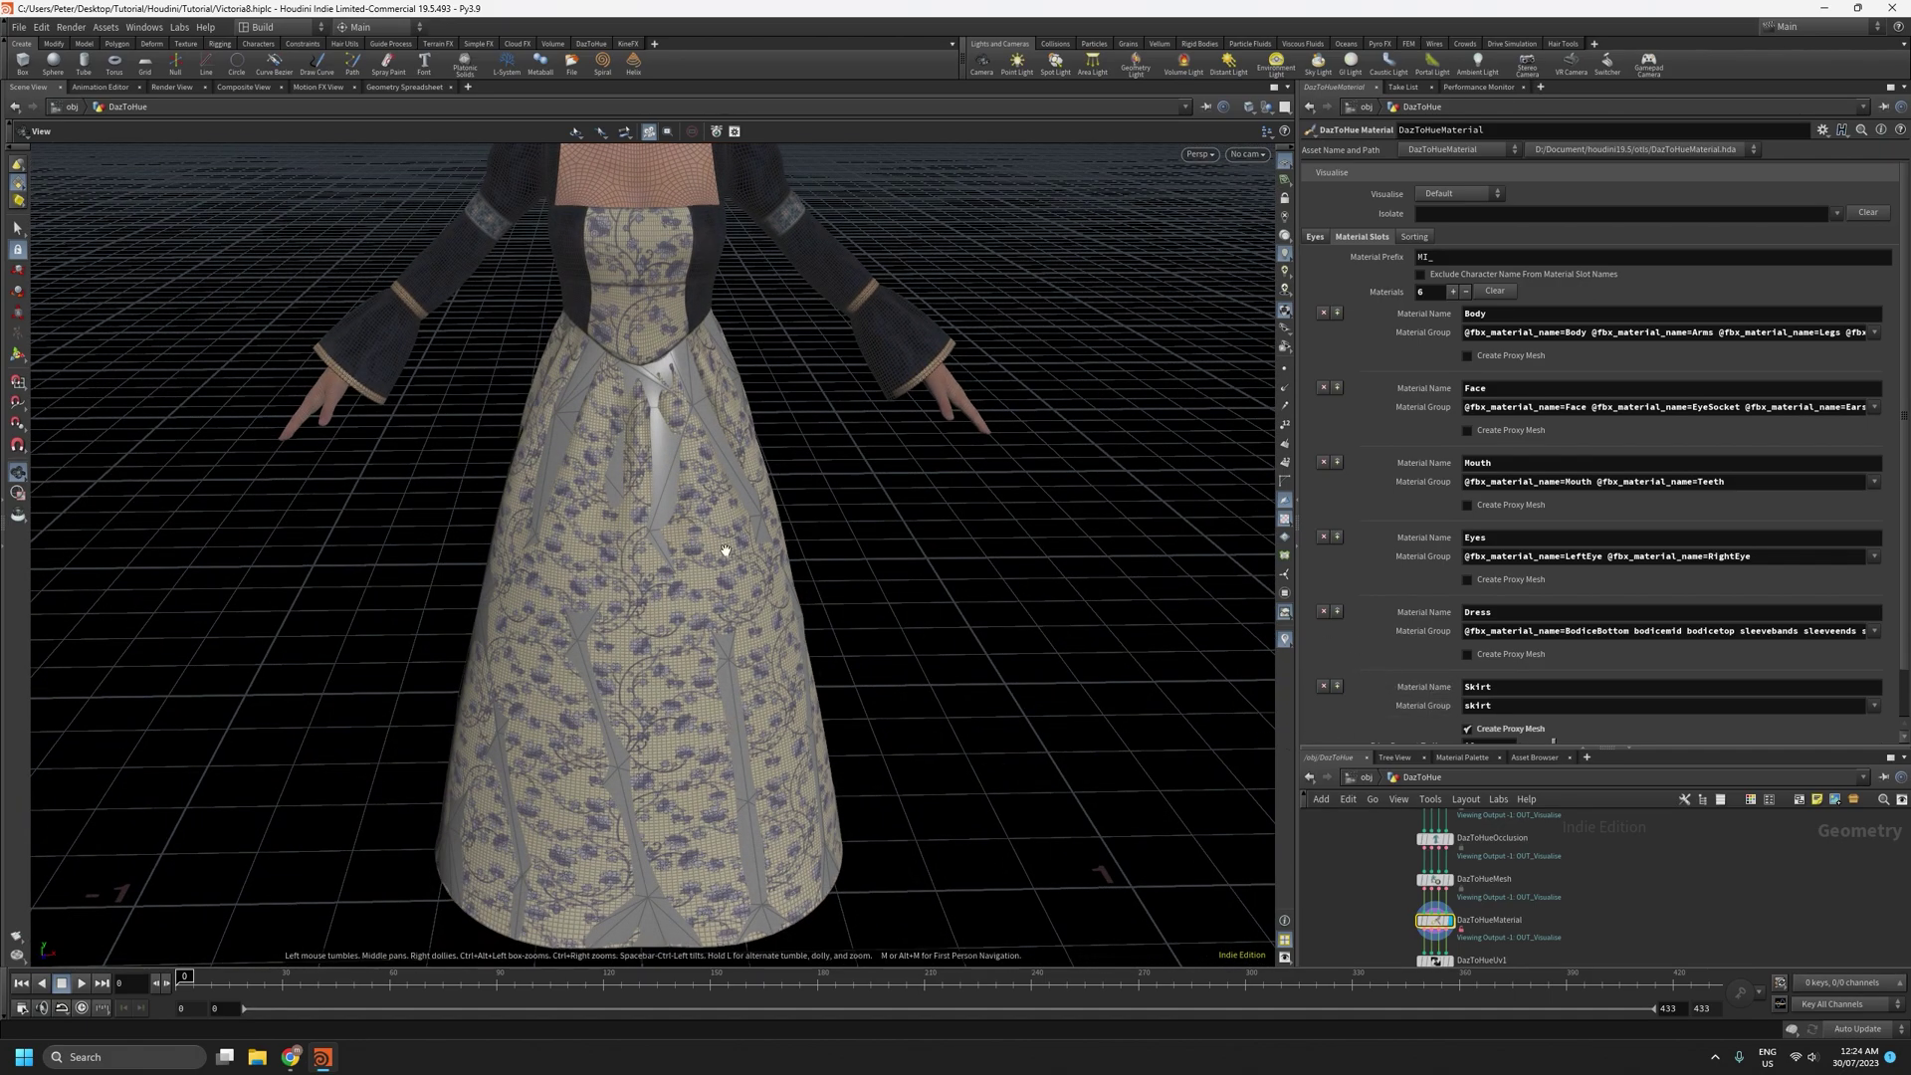
pyautogui.moveTo(636, 557); pyautogui.dragTo(658, 530)
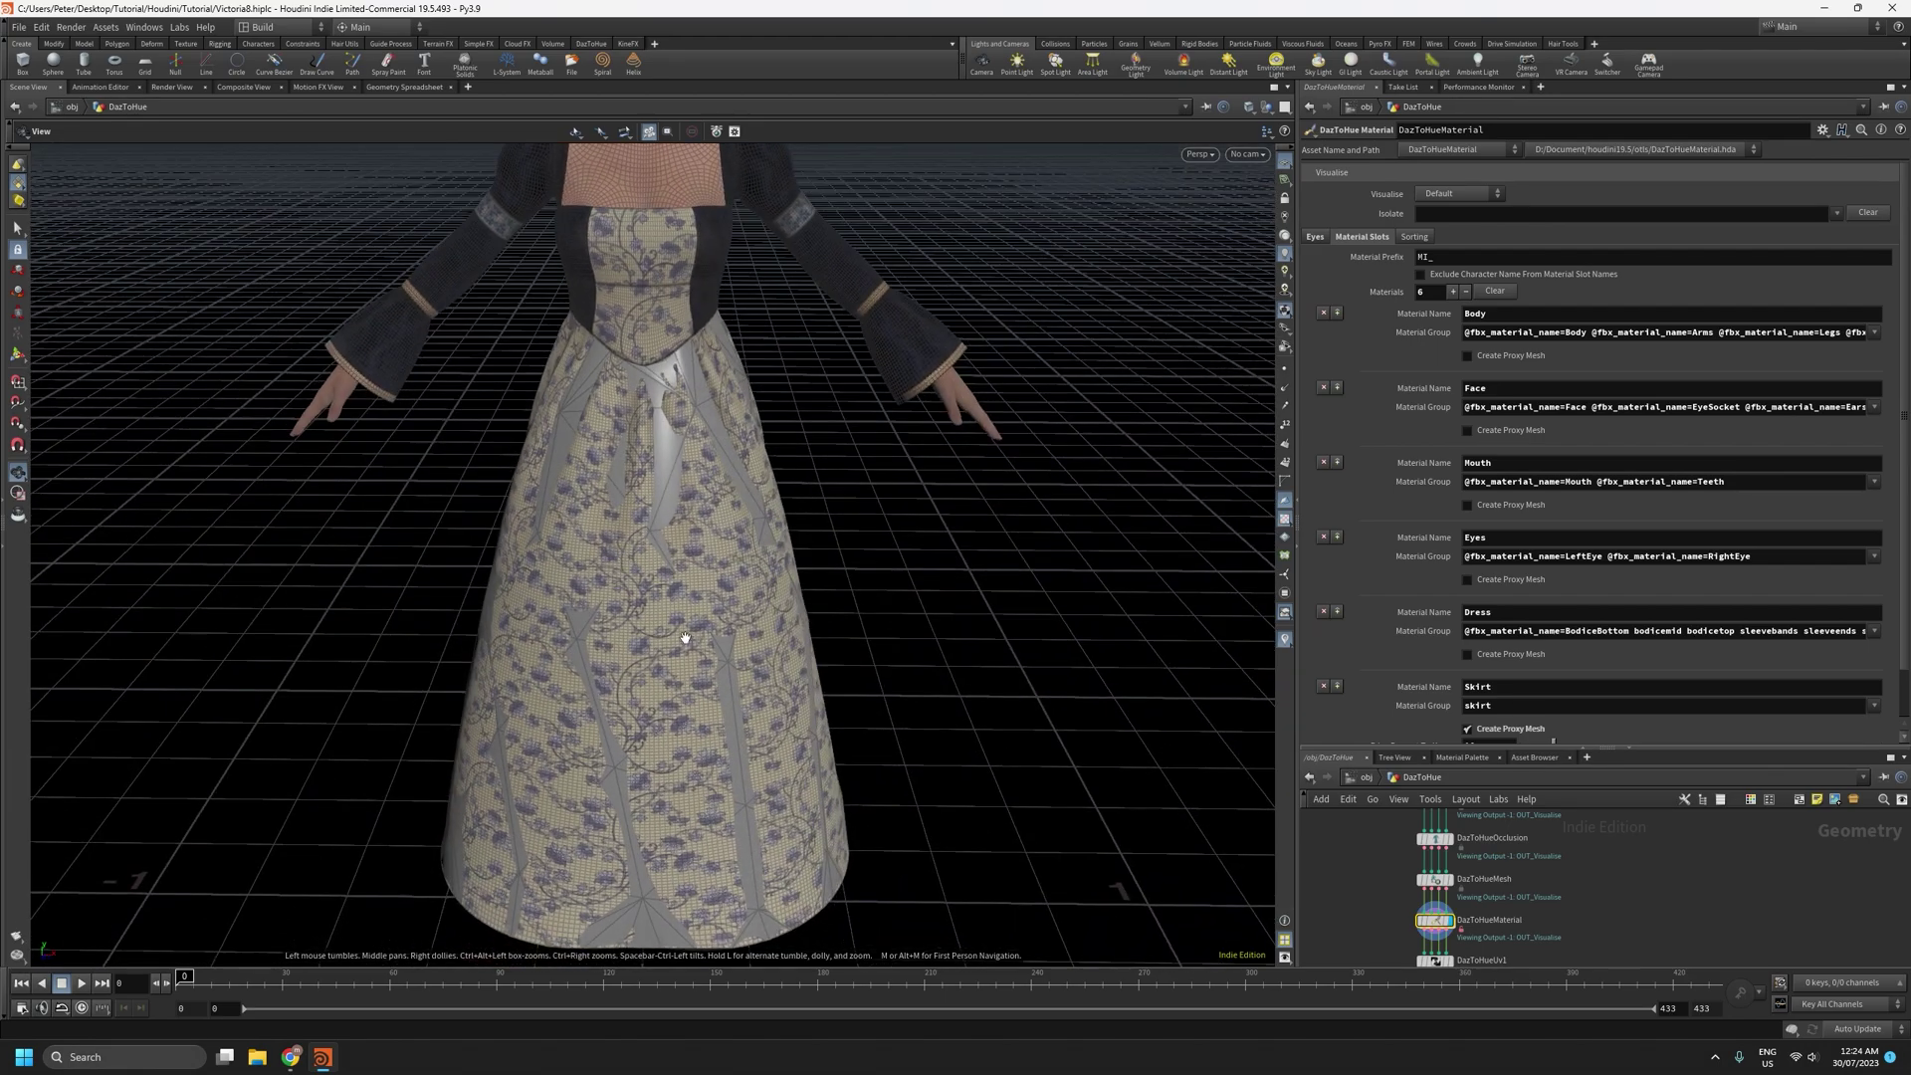
pyautogui.click(1835, 215)
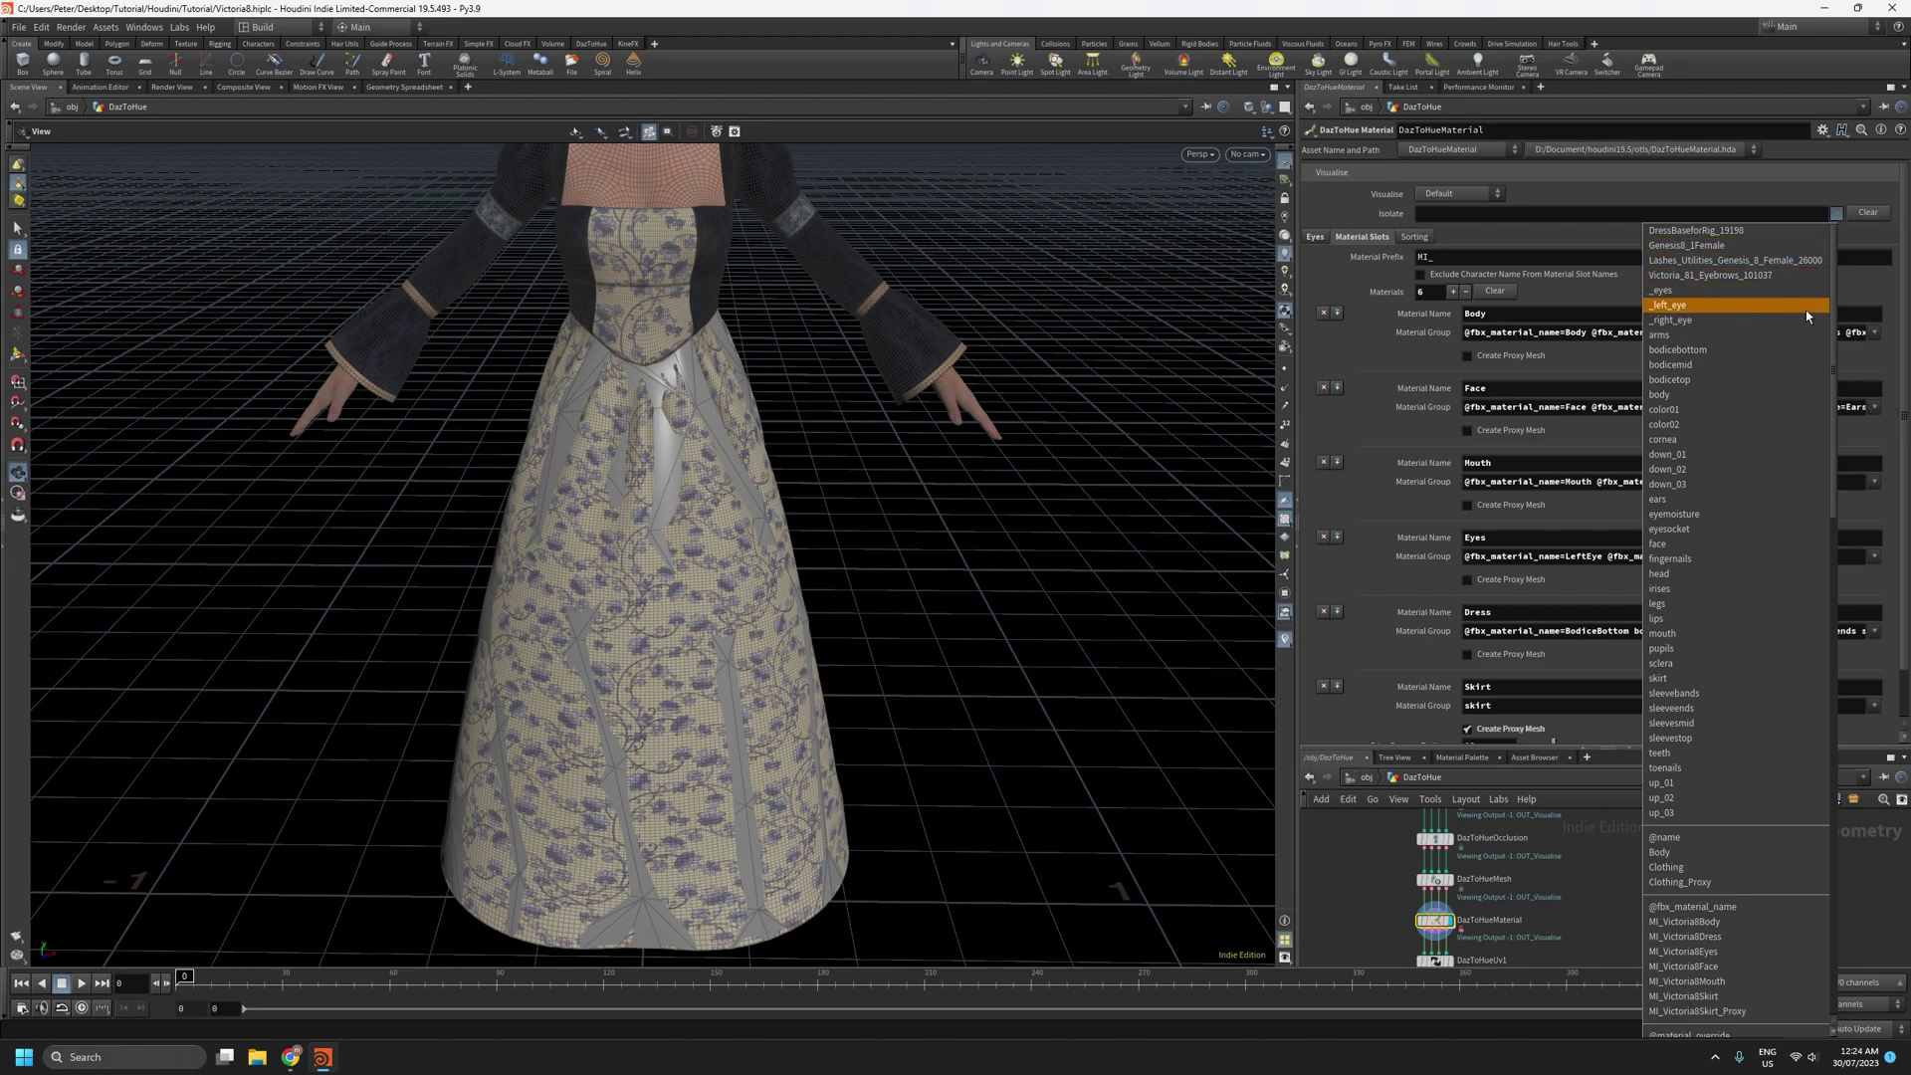
pyautogui.scroll(-4, 1782, 448)
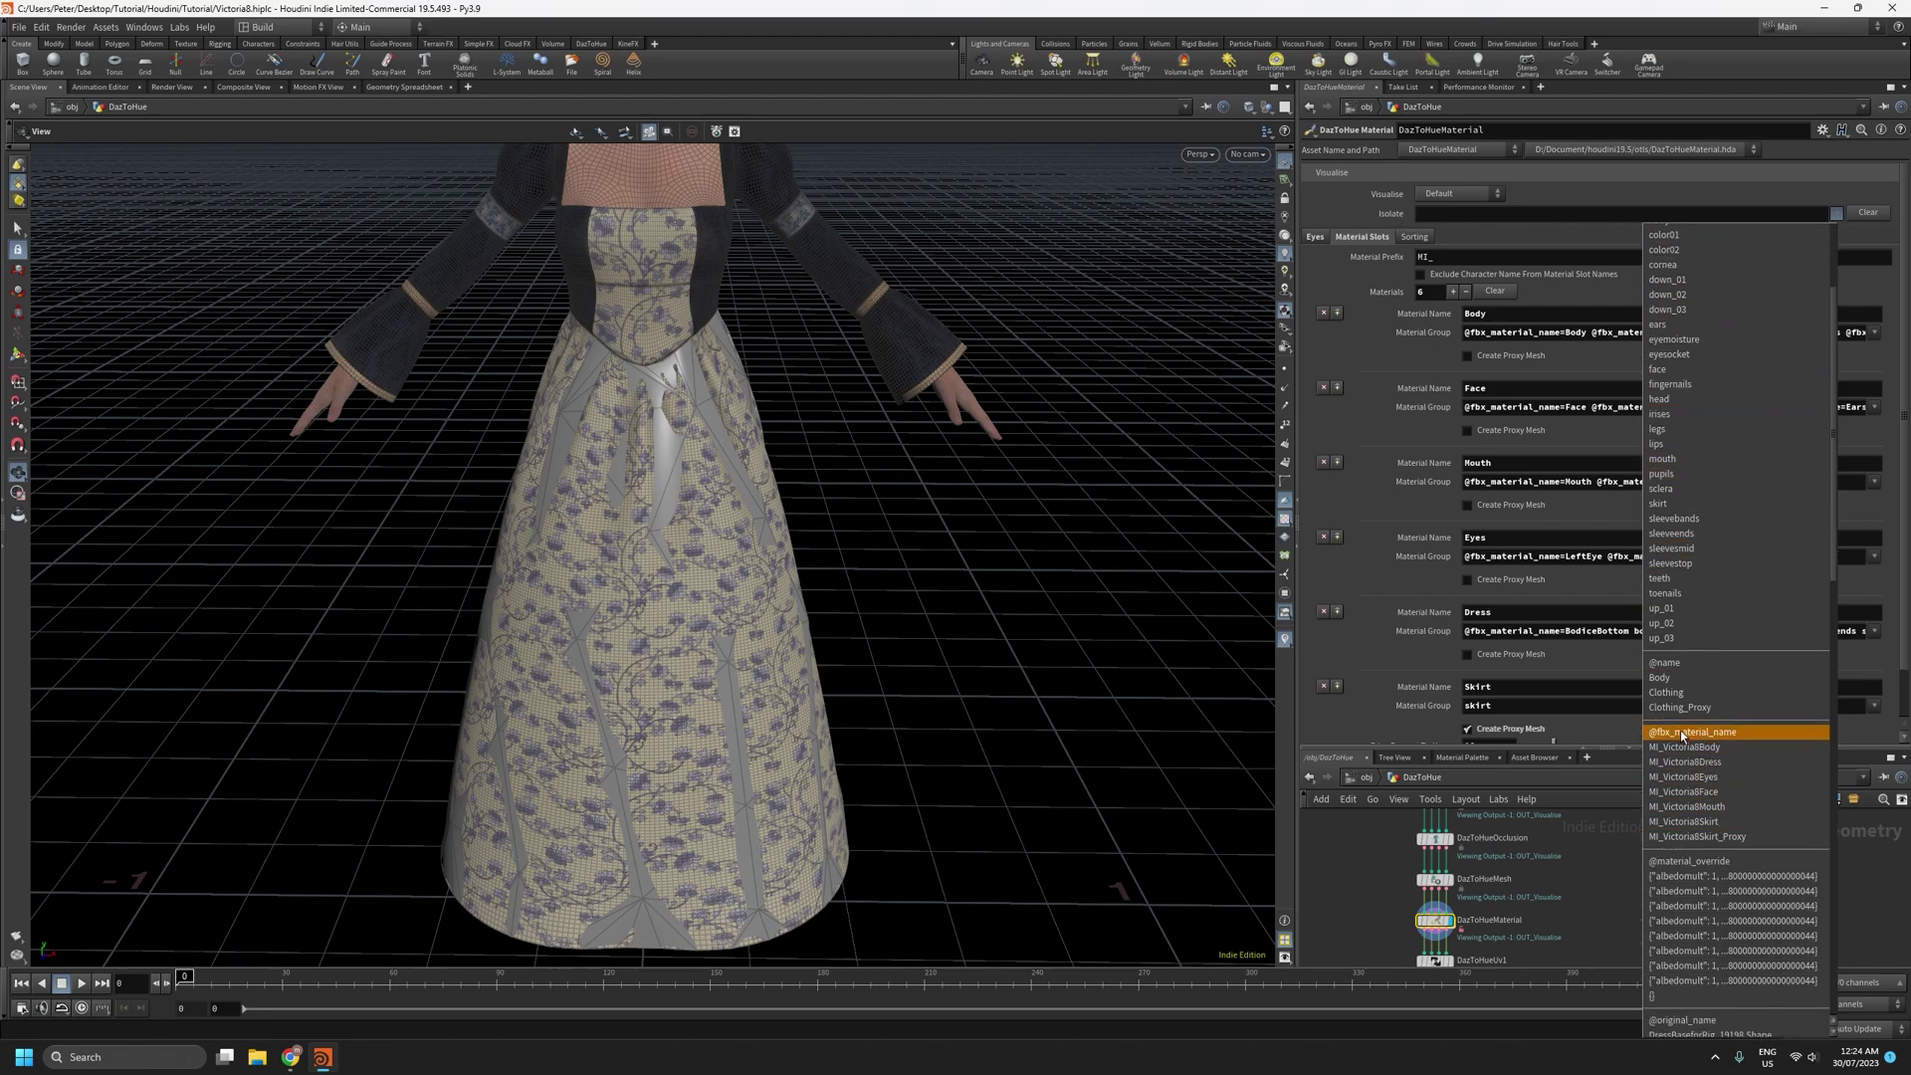
# Isolate MI_Victoria8Skirt_Proxy and orbit around the triangulated proxy mesh
pyautogui.click(1739, 839)
pyautogui.scroll(3, 718, 578)
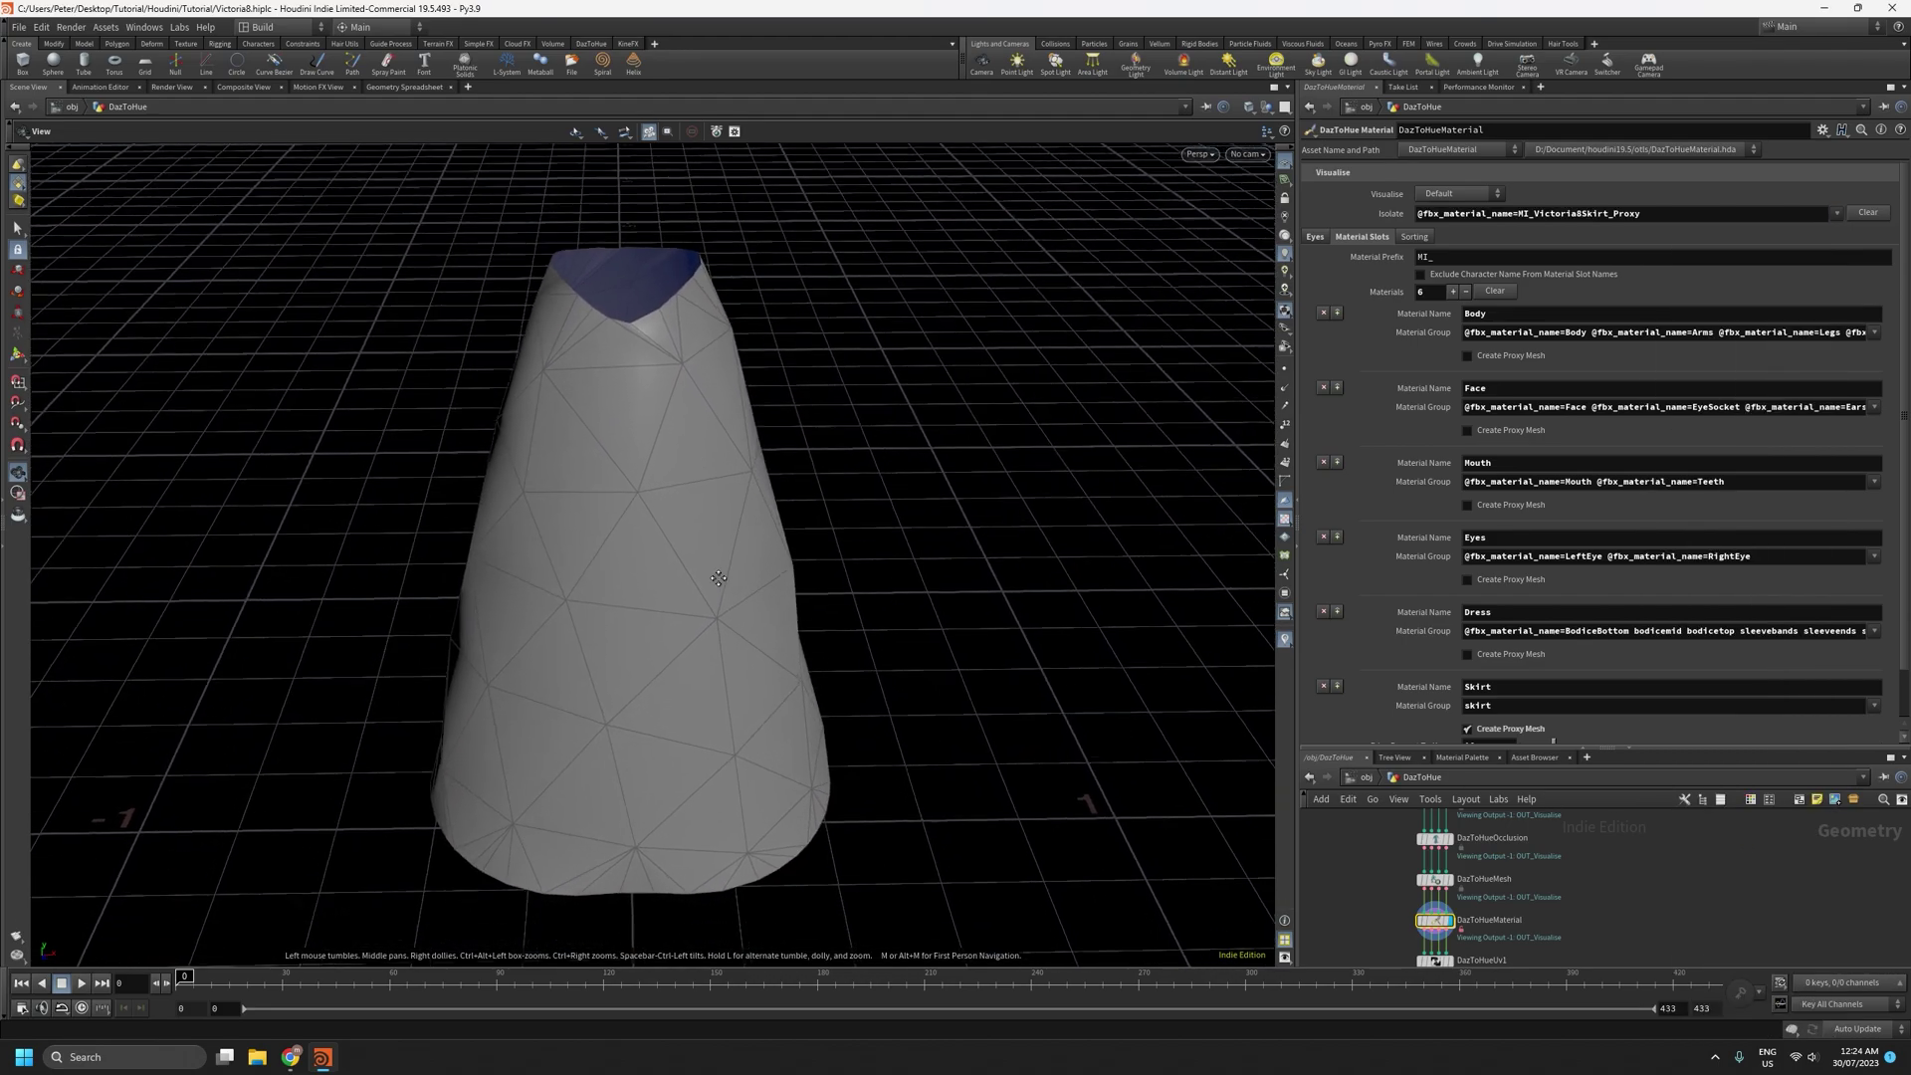
pyautogui.scroll(-1, 1443, 558)
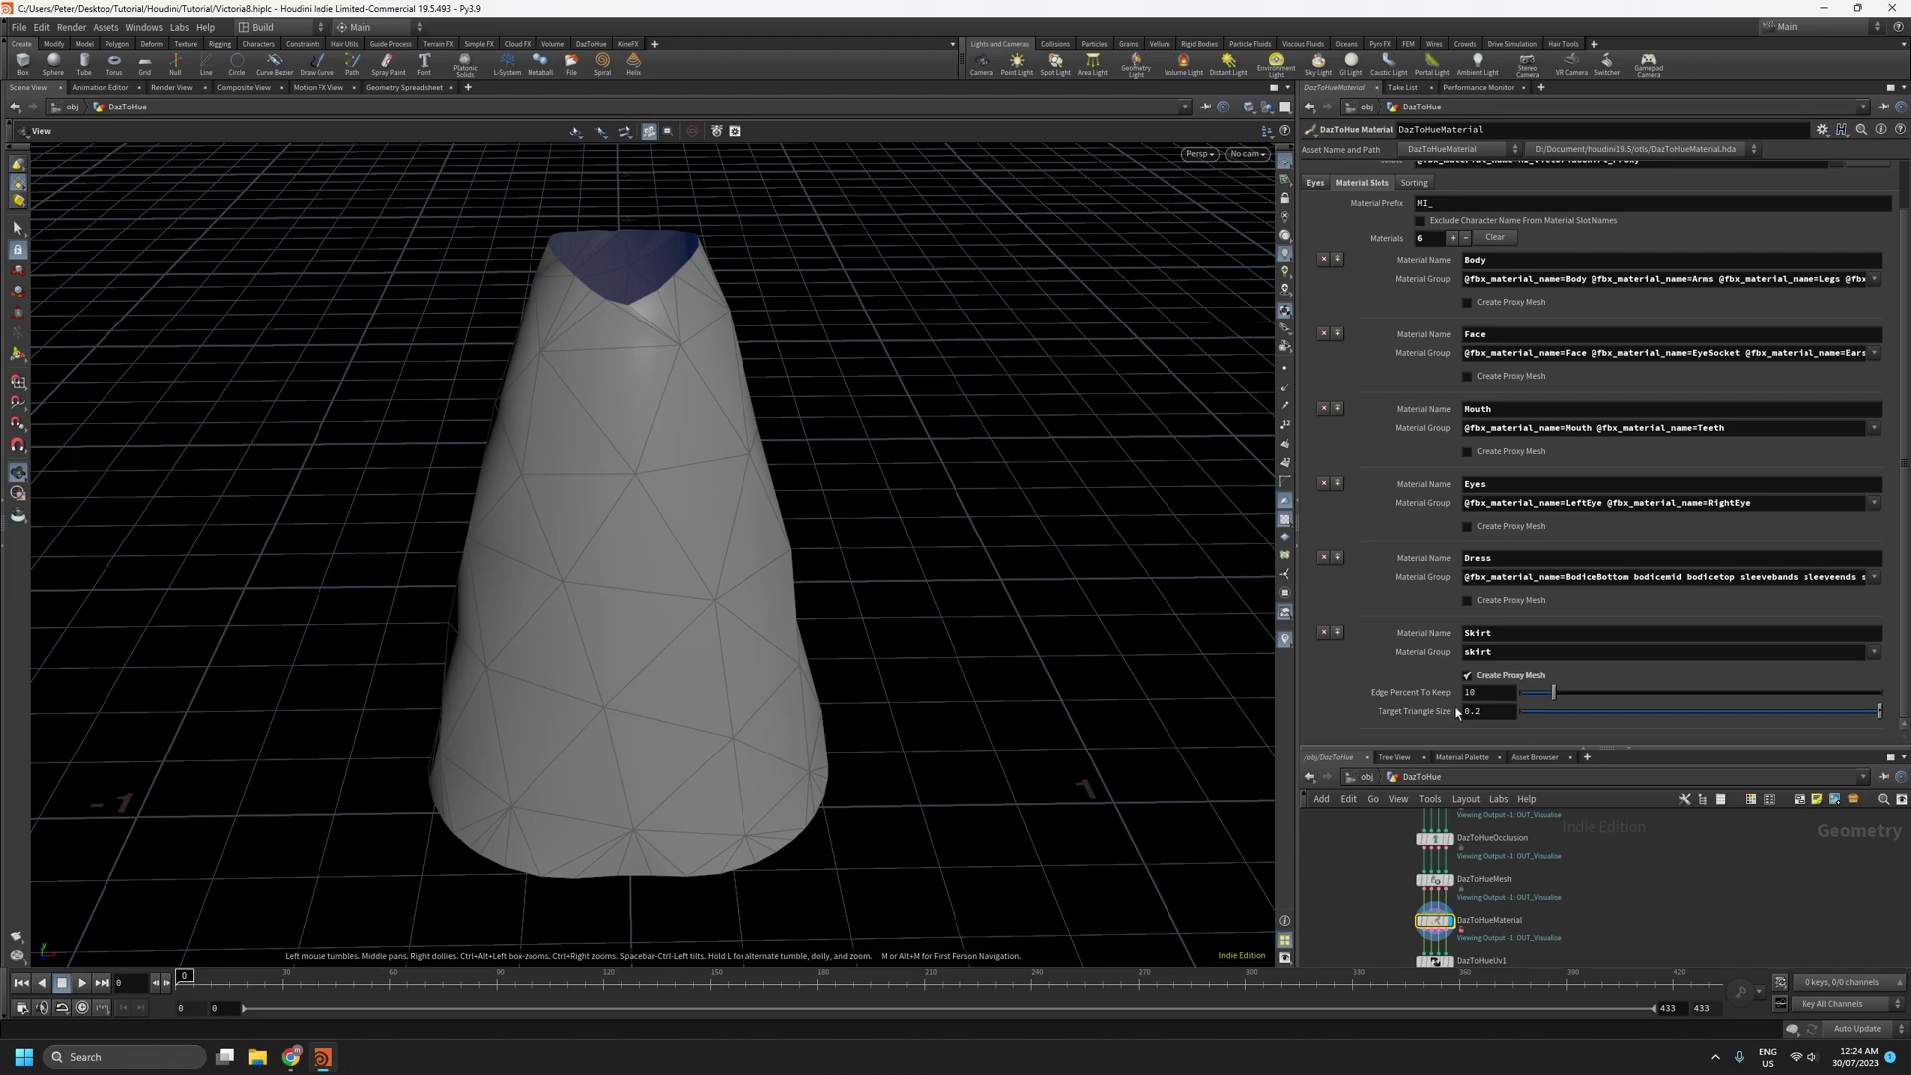
pyautogui.moveTo(627, 482); pyautogui.dragTo(695, 522)
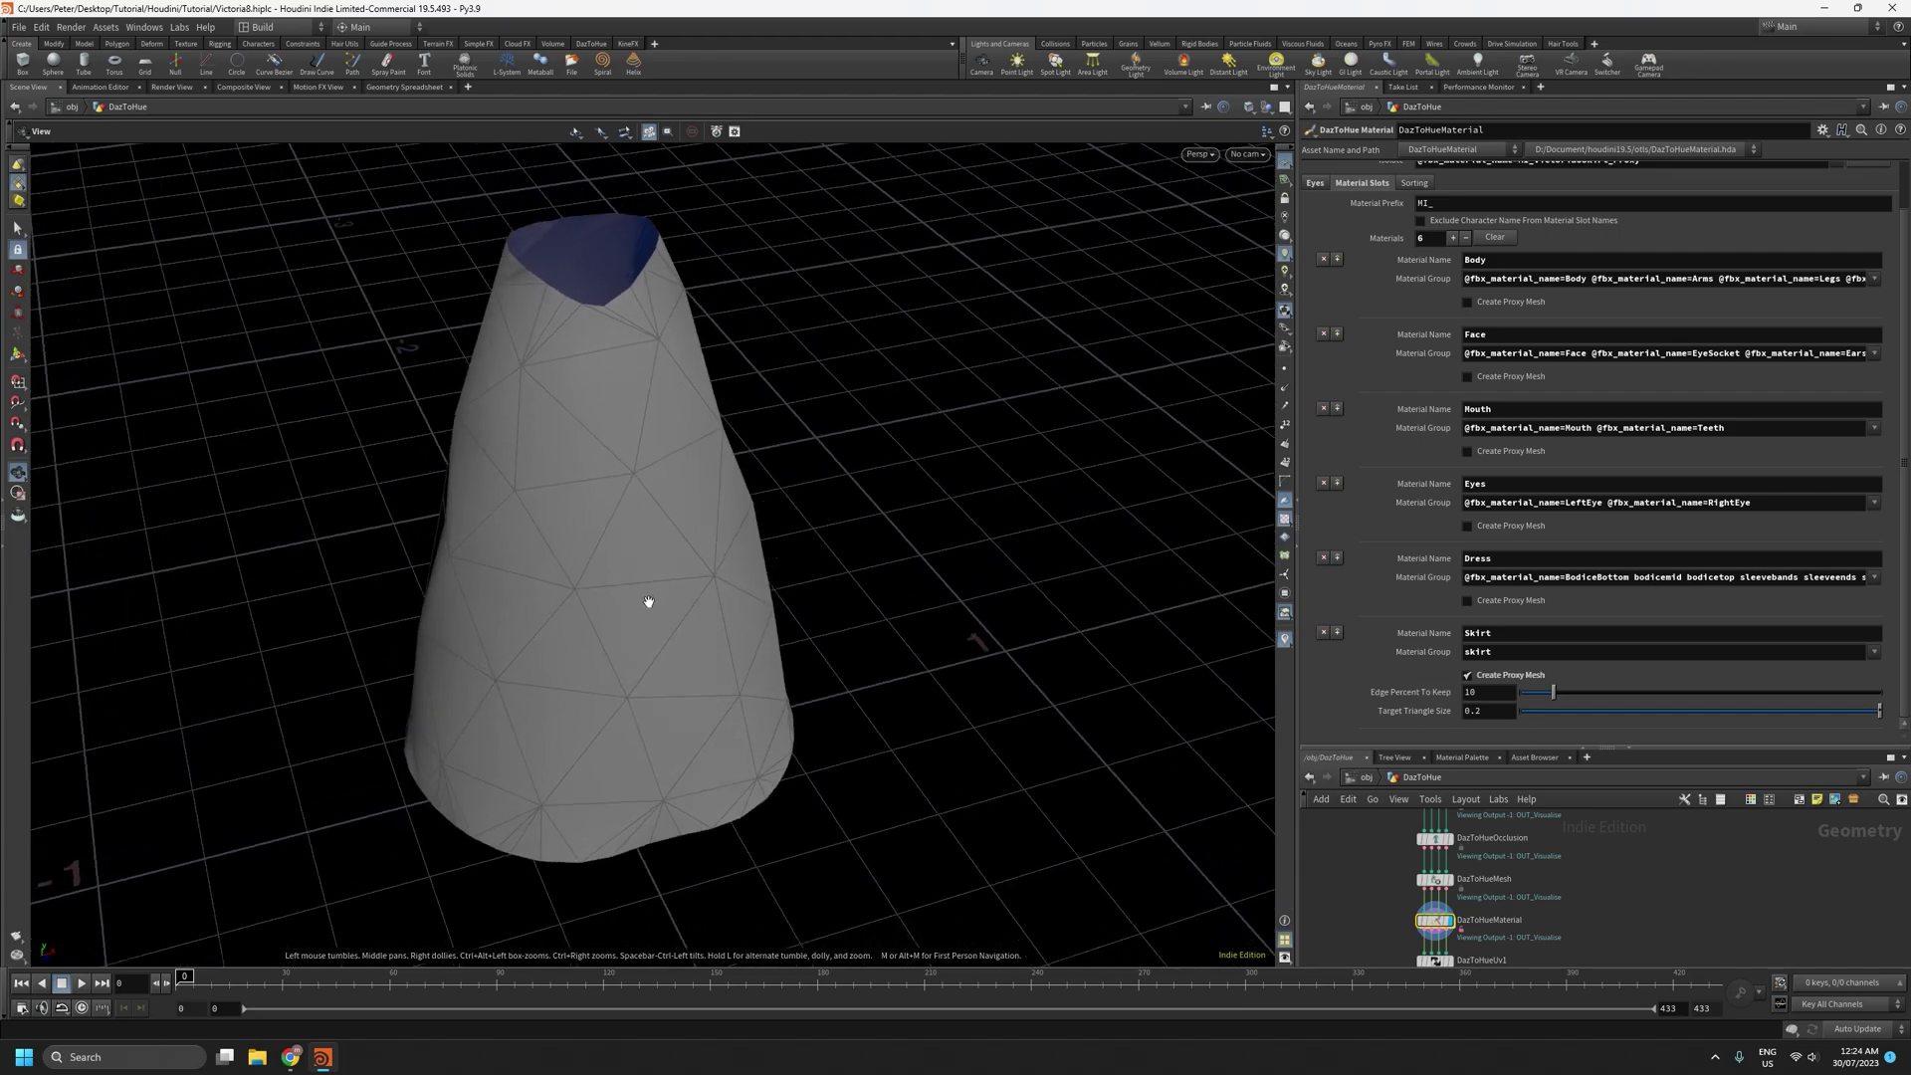
pyautogui.moveTo(648, 601); pyautogui.dragTo(539, 554)
pyautogui.moveTo(680, 615)
pyautogui.mouseDown()
pyautogui.moveTo(631, 598)
pyautogui.moveTo(717, 608)
pyautogui.mouseUp()
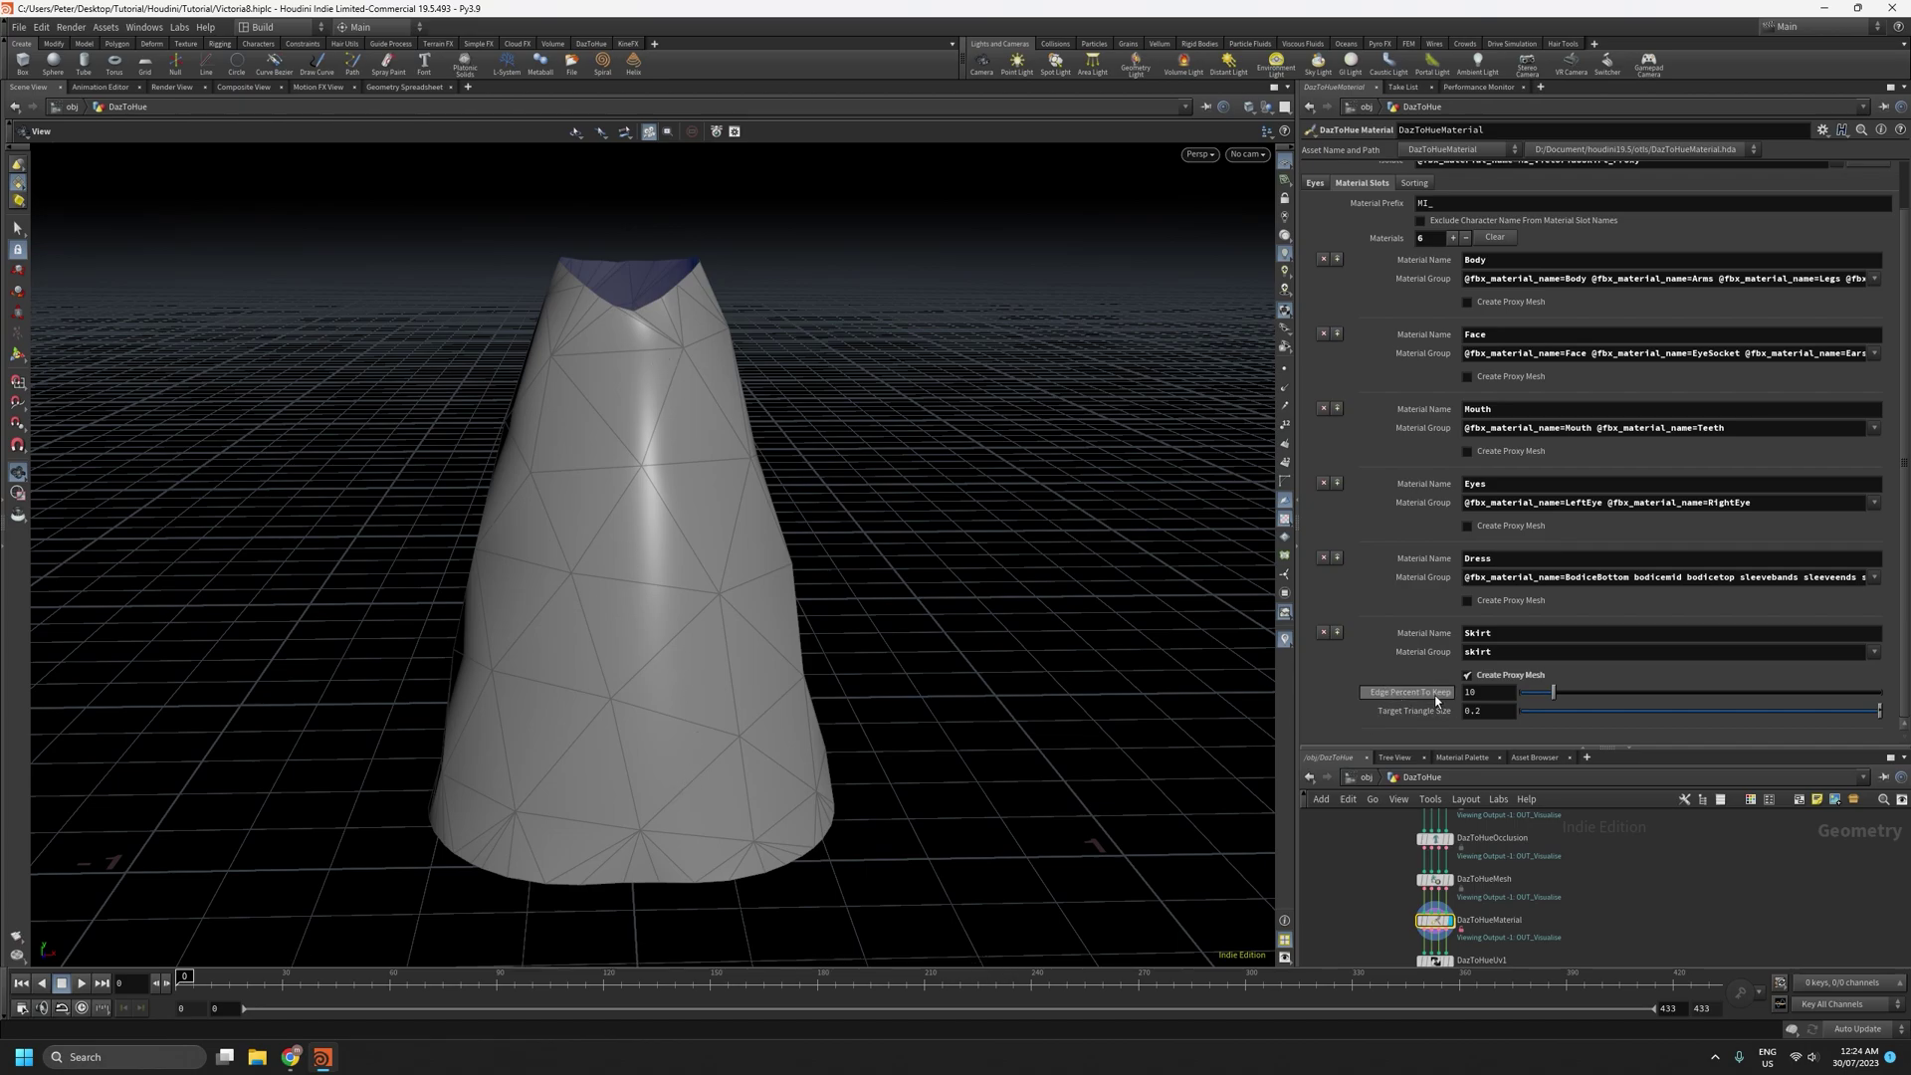
# Turn on point display and inspect the proxy's vertices from below and above
pyautogui.click(1284, 370)
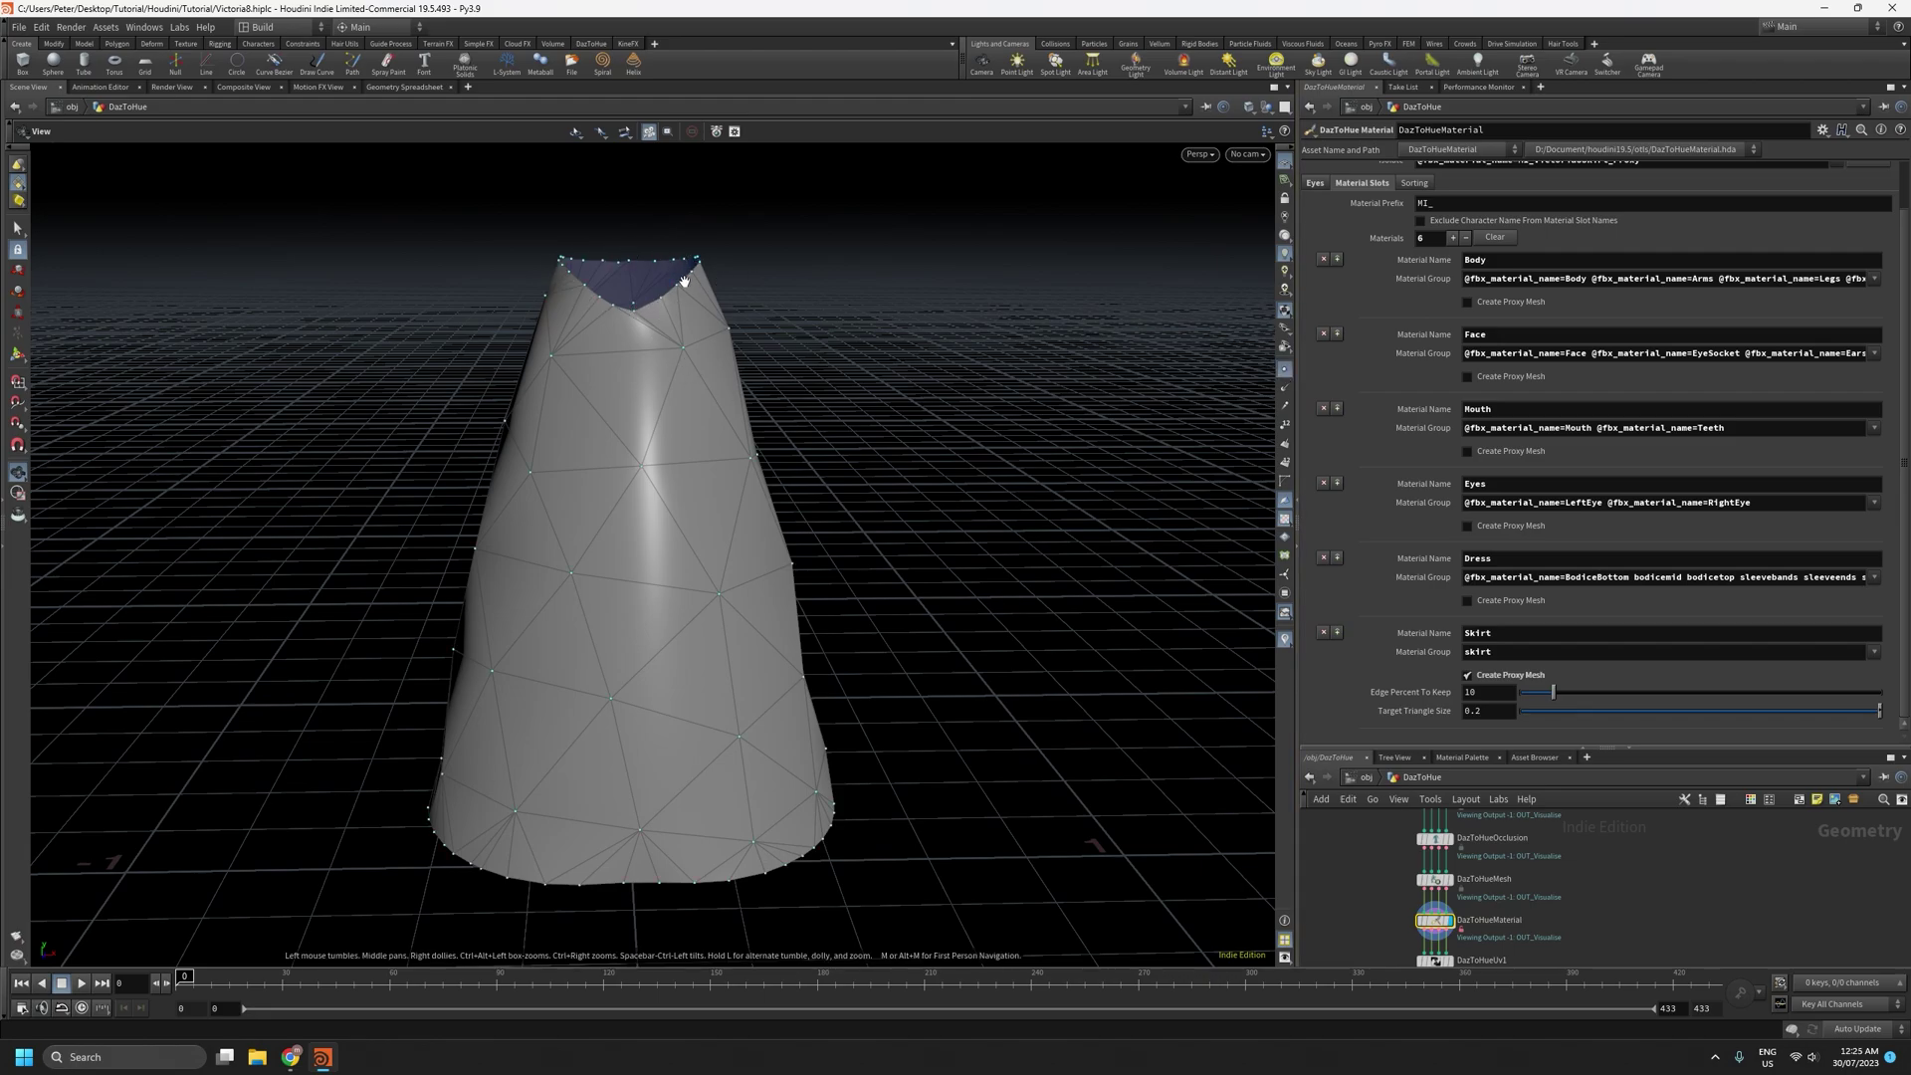
pyautogui.moveTo(618, 434); pyautogui.dragTo(654, 740)
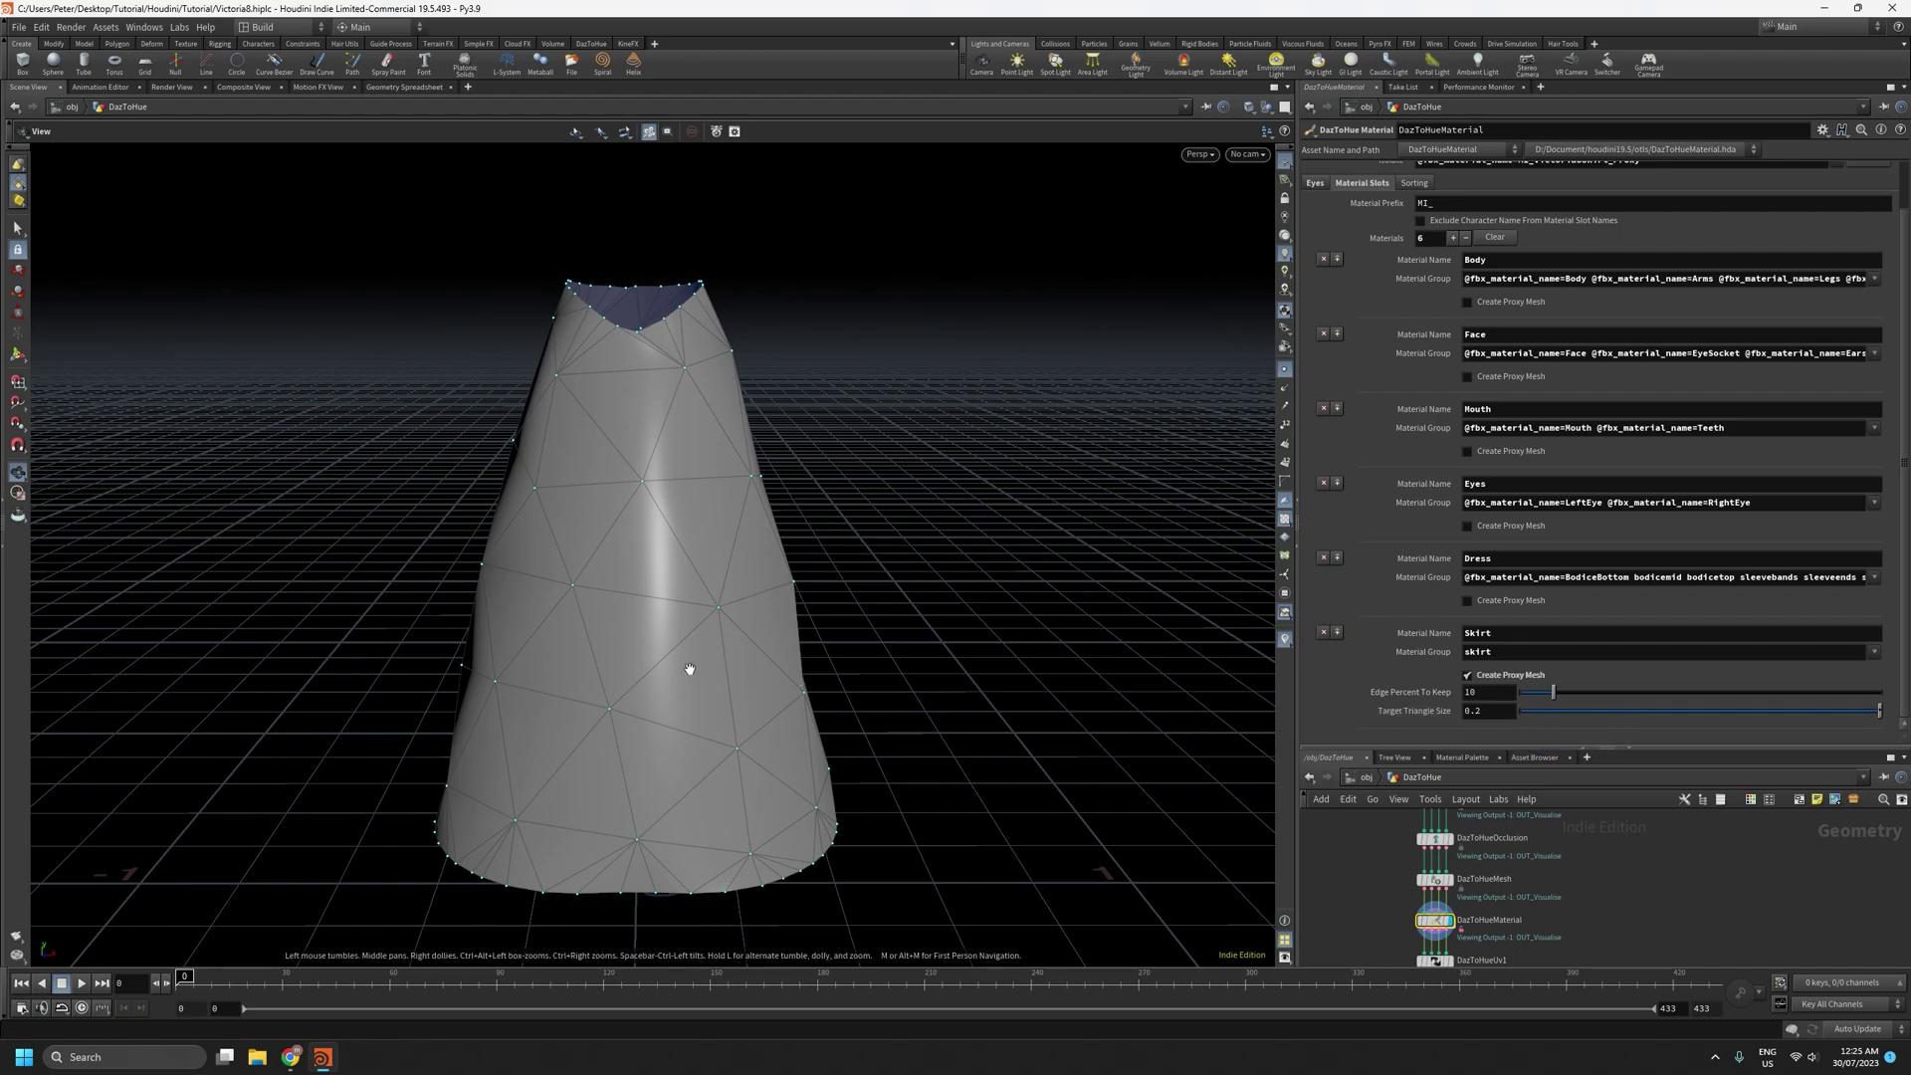
pyautogui.moveTo(687, 661); pyautogui.dragTo(719, 709)
pyautogui.scroll(2, 597, 598)
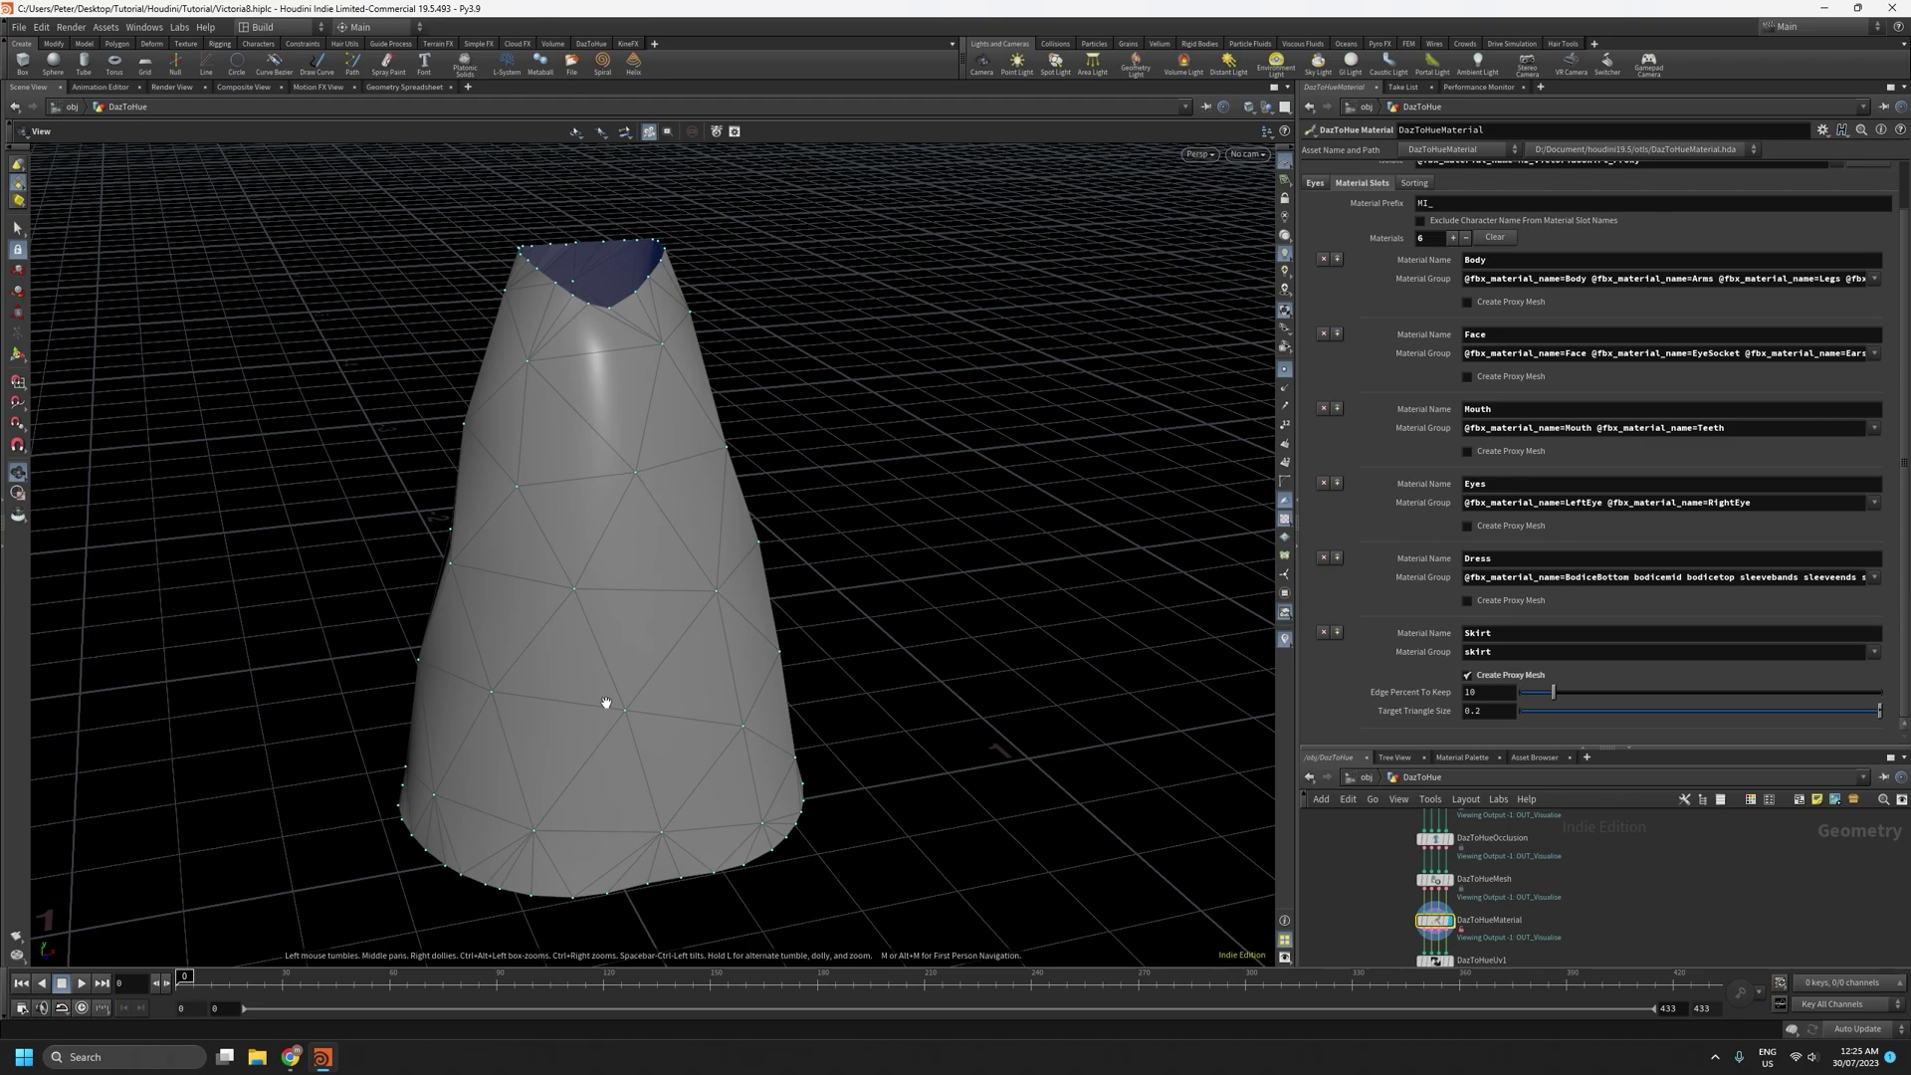
pyautogui.moveTo(661, 755)
pyautogui.mouseDown()
pyautogui.moveTo(632, 760)
pyautogui.moveTo(661, 751)
pyautogui.mouseUp()
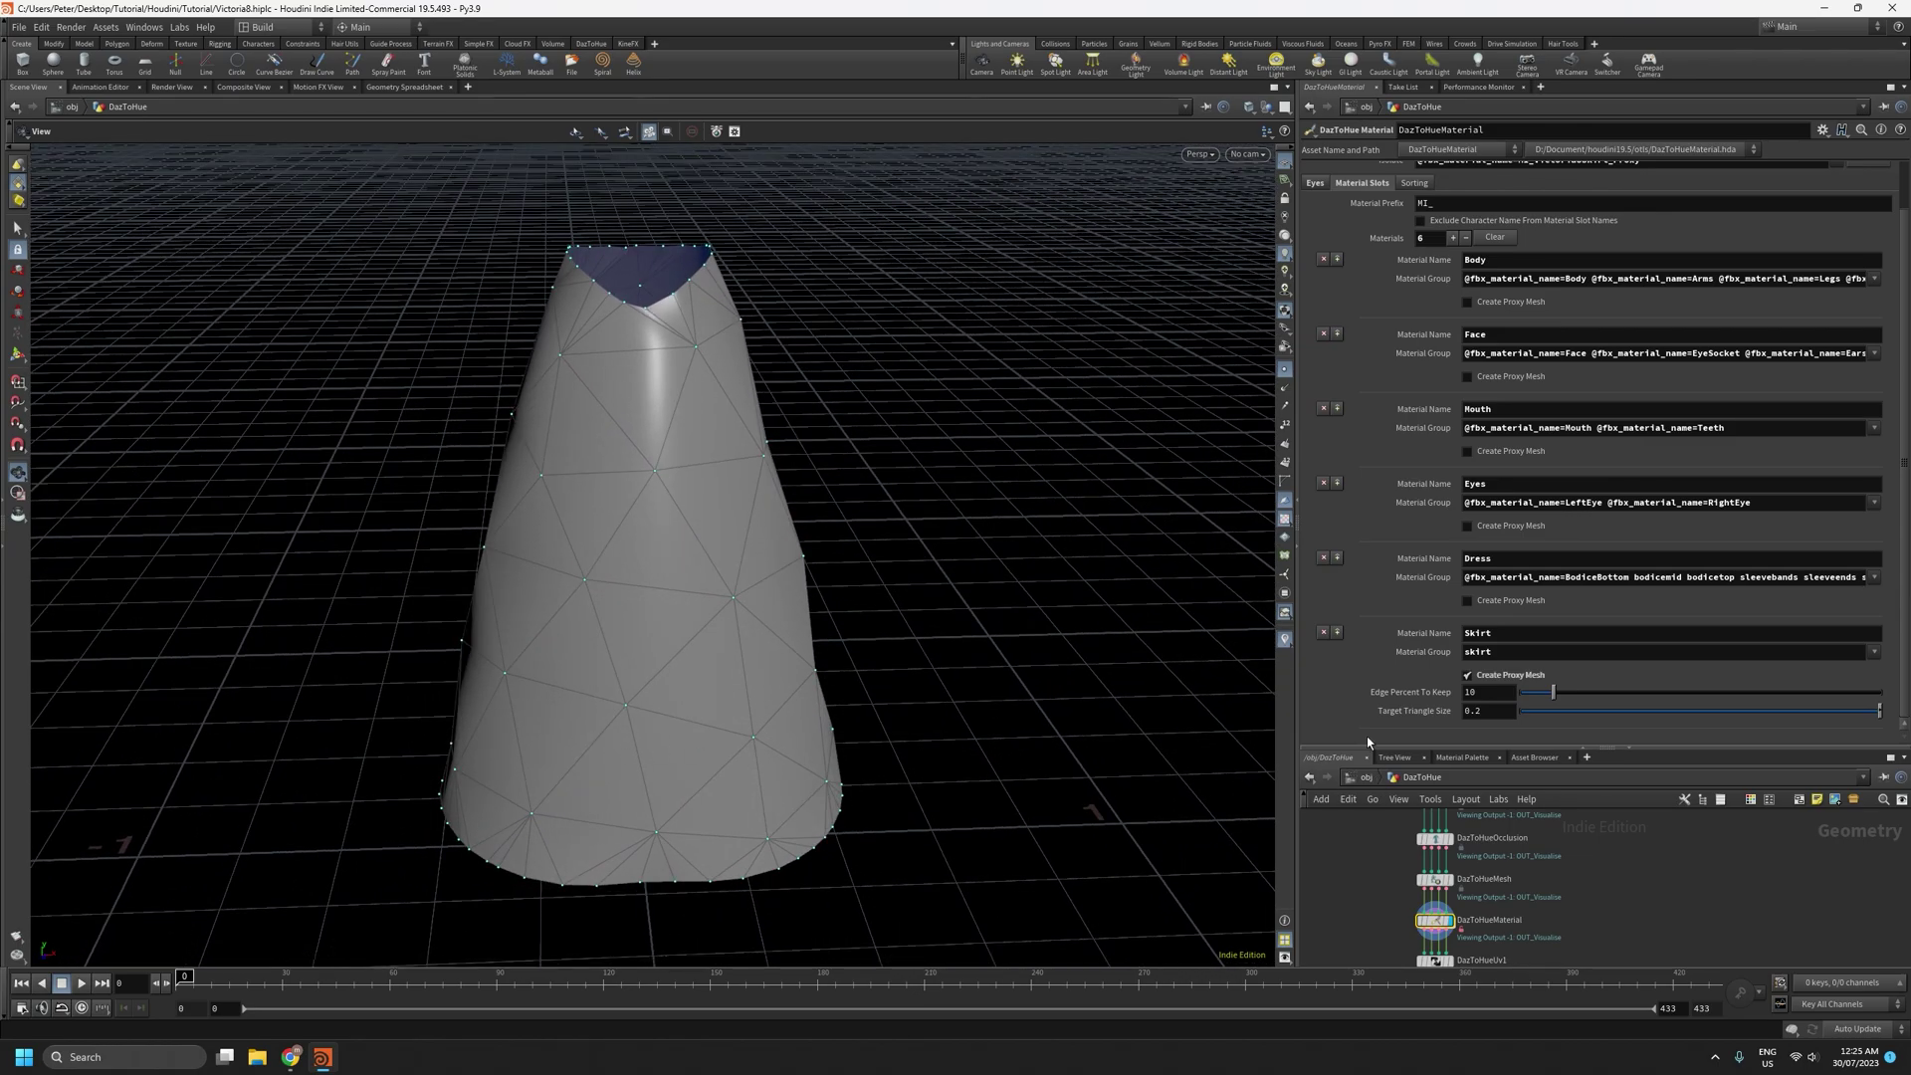
pyautogui.moveTo(711, 667); pyautogui.dragTo(677, 719)
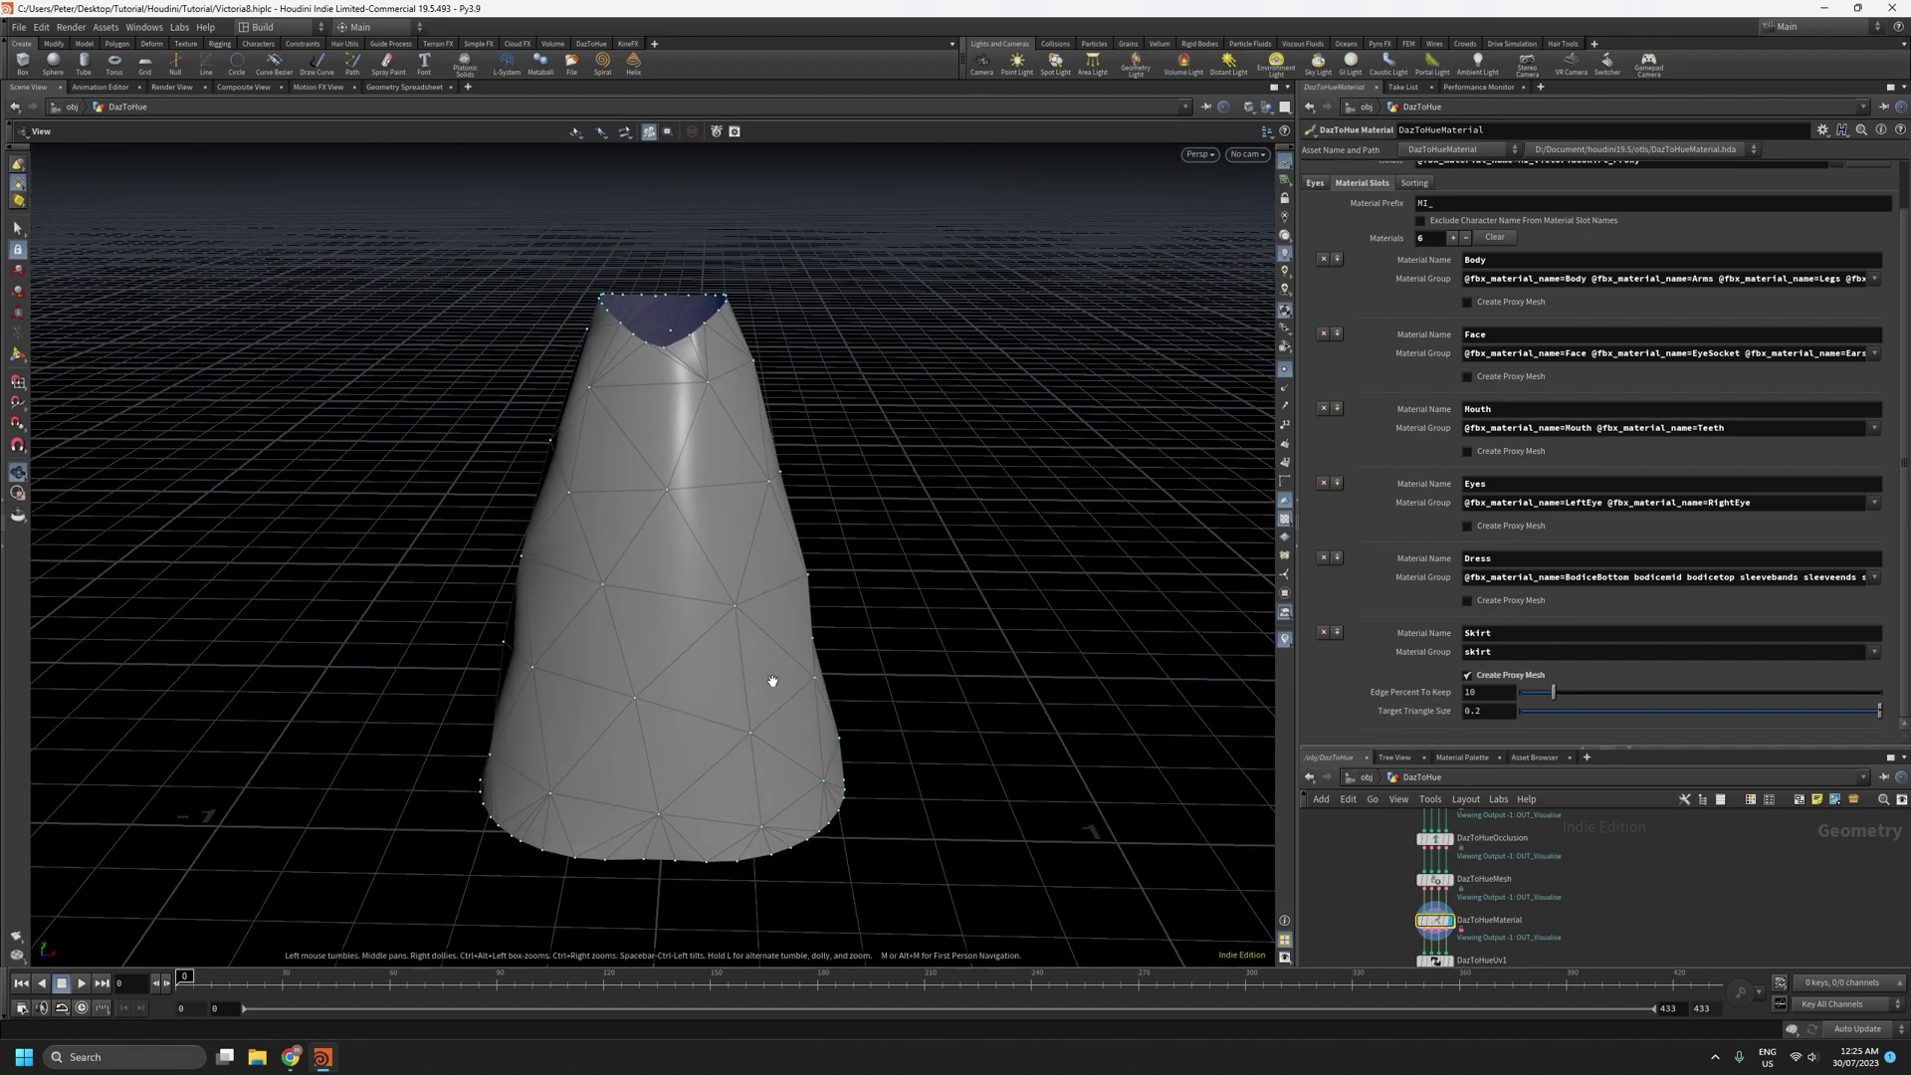
pyautogui.moveTo(713, 786); pyautogui.dragTo(689, 513)
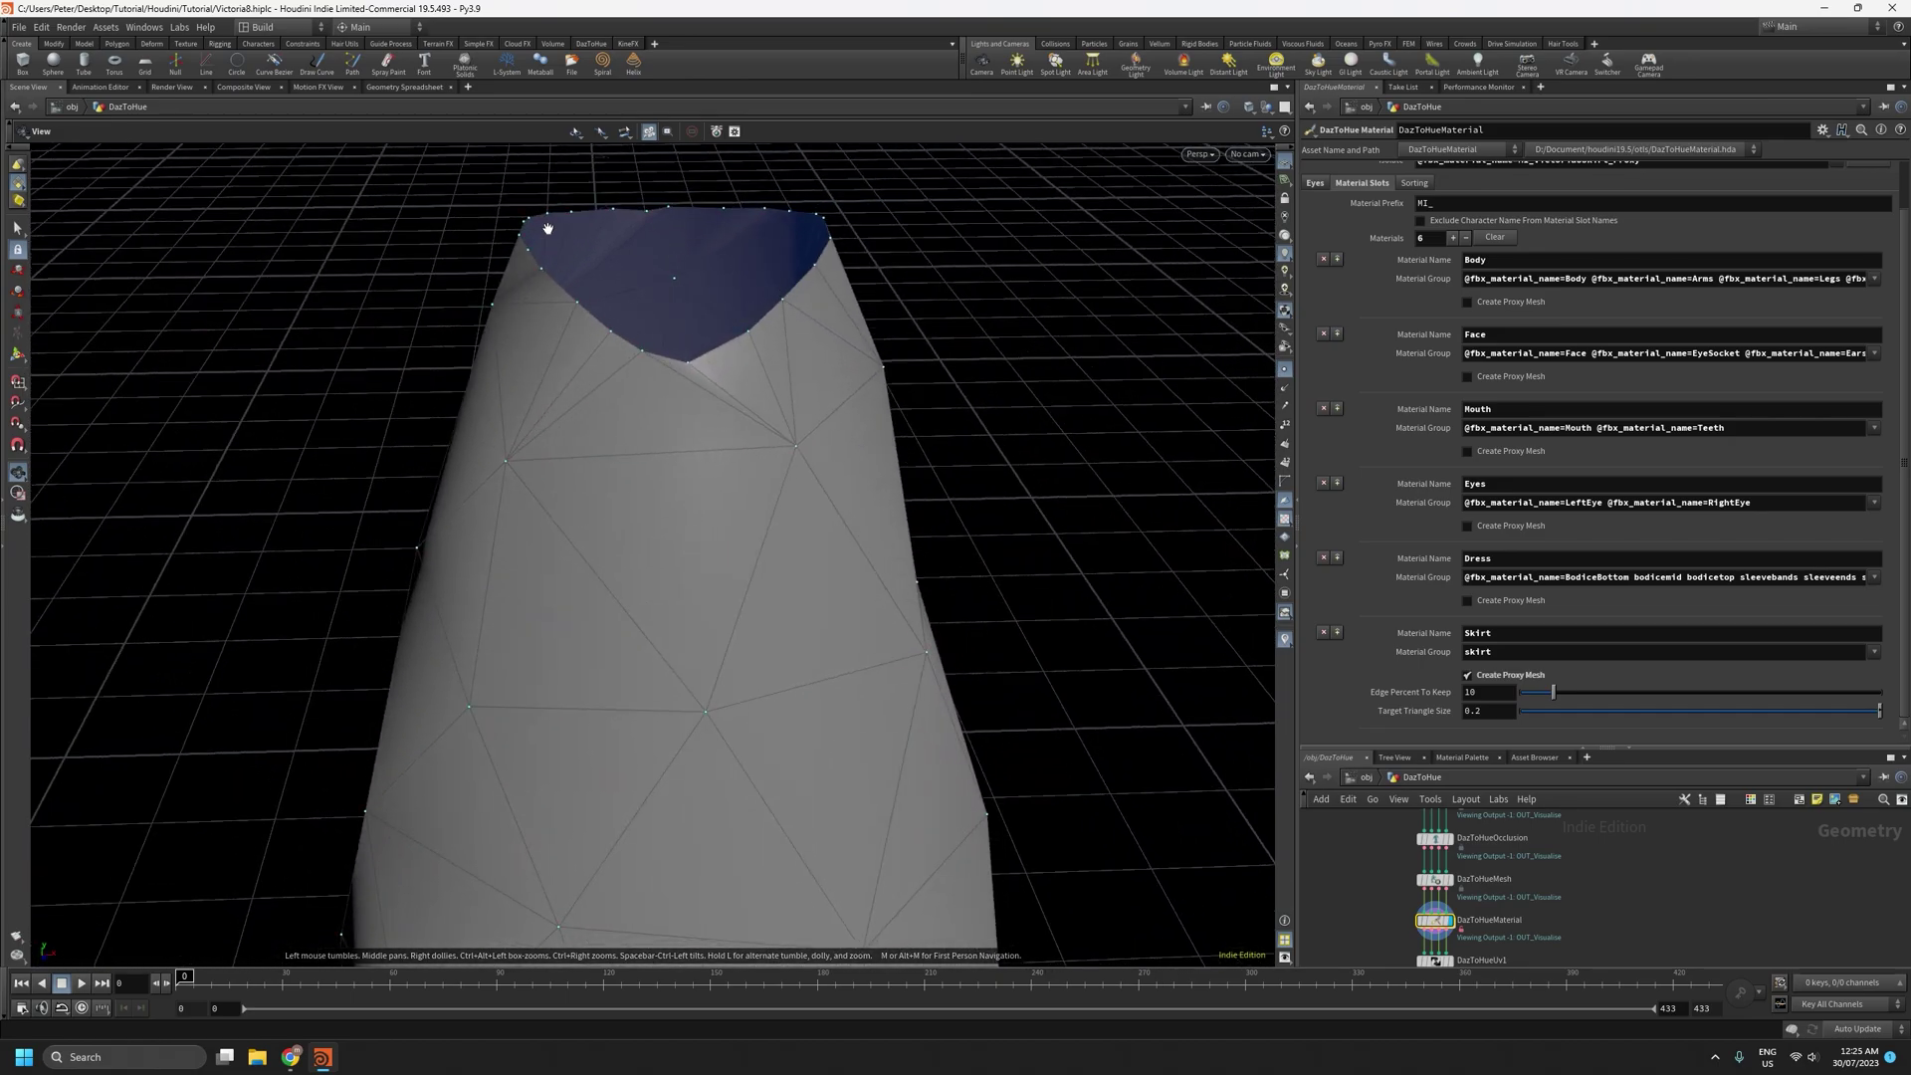
# Raise the skirt's Edge Percent To Keep to 16.6 to compare the proxy
pyautogui.moveTo(702, 811); pyautogui.dragTo(712, 664, button='middle')
pyautogui.scroll(-5, 777, 554)
pyautogui.scroll(-2, 739, 746)
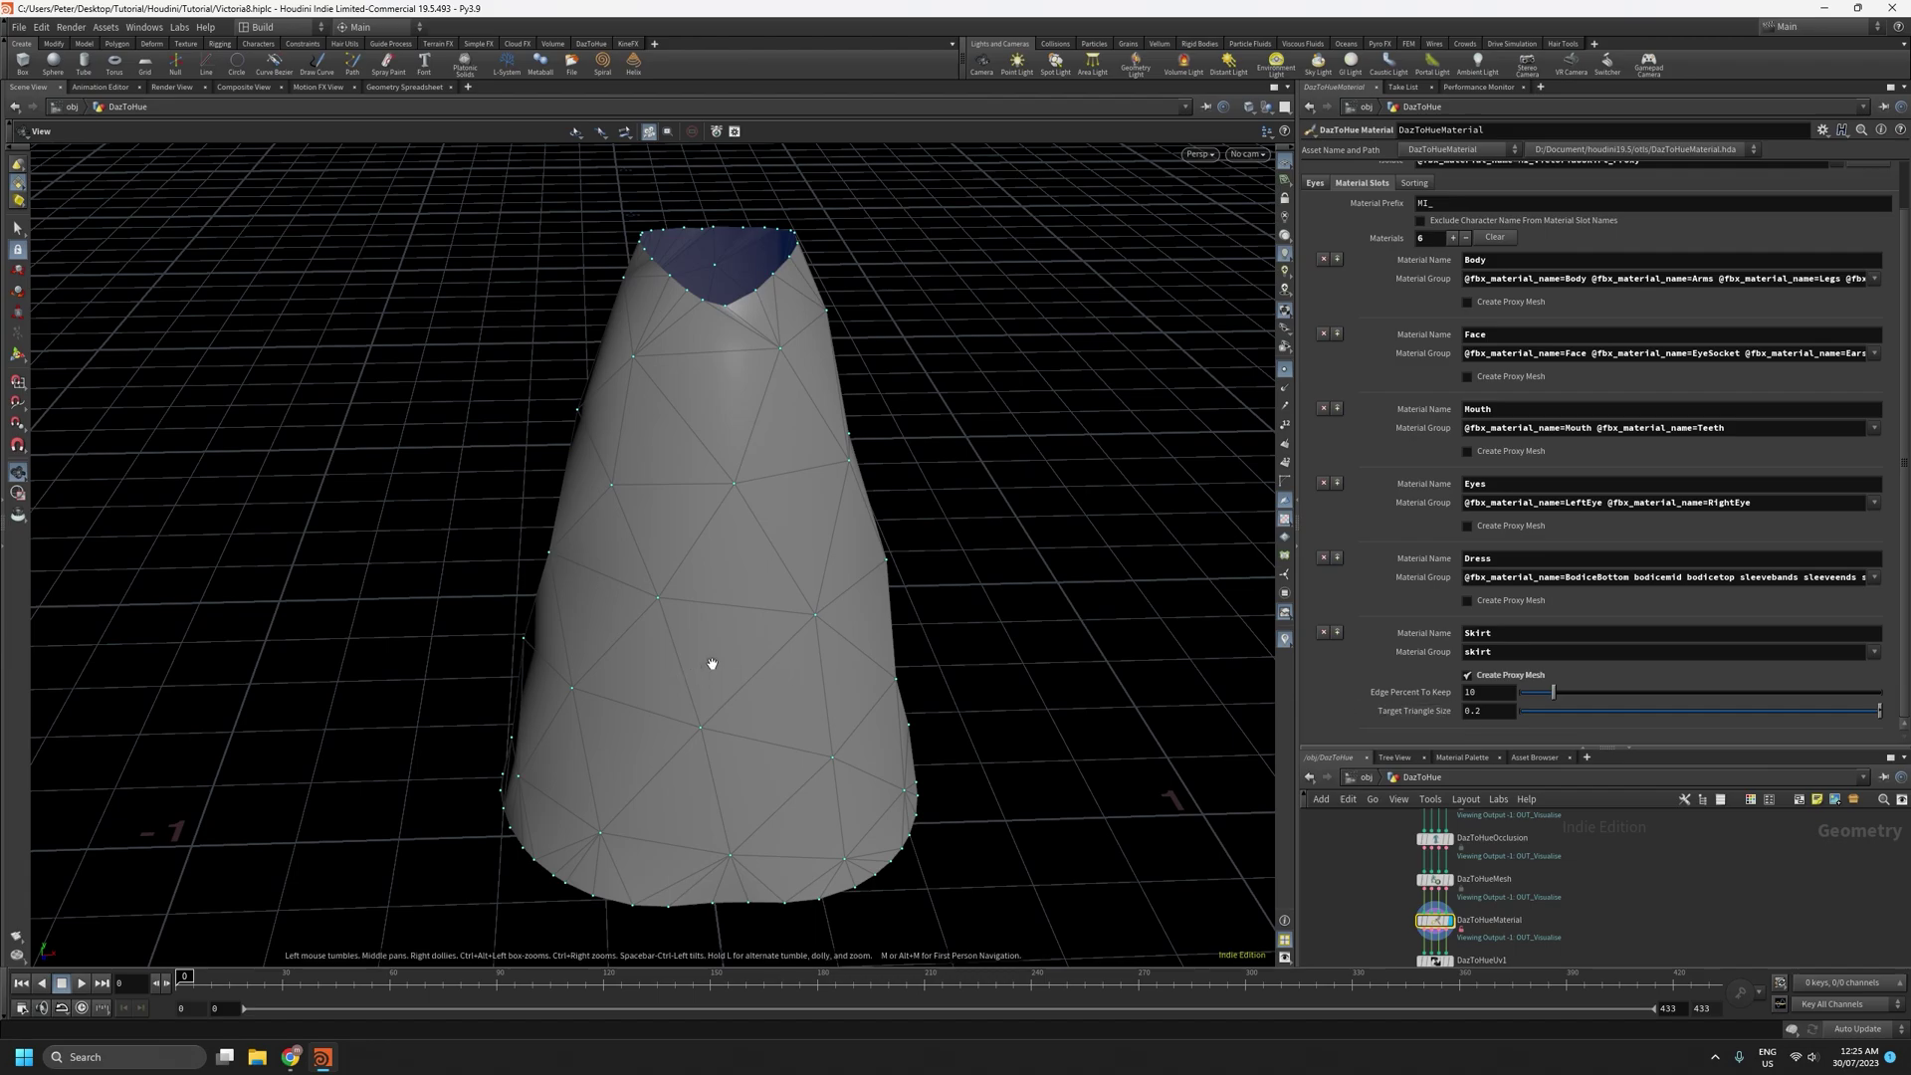
pyautogui.moveTo(760, 384)
pyautogui.mouseDown(button='middle')
pyautogui.moveTo(751, 427)
pyautogui.moveTo(759, 387)
pyautogui.mouseUp(button='middle')
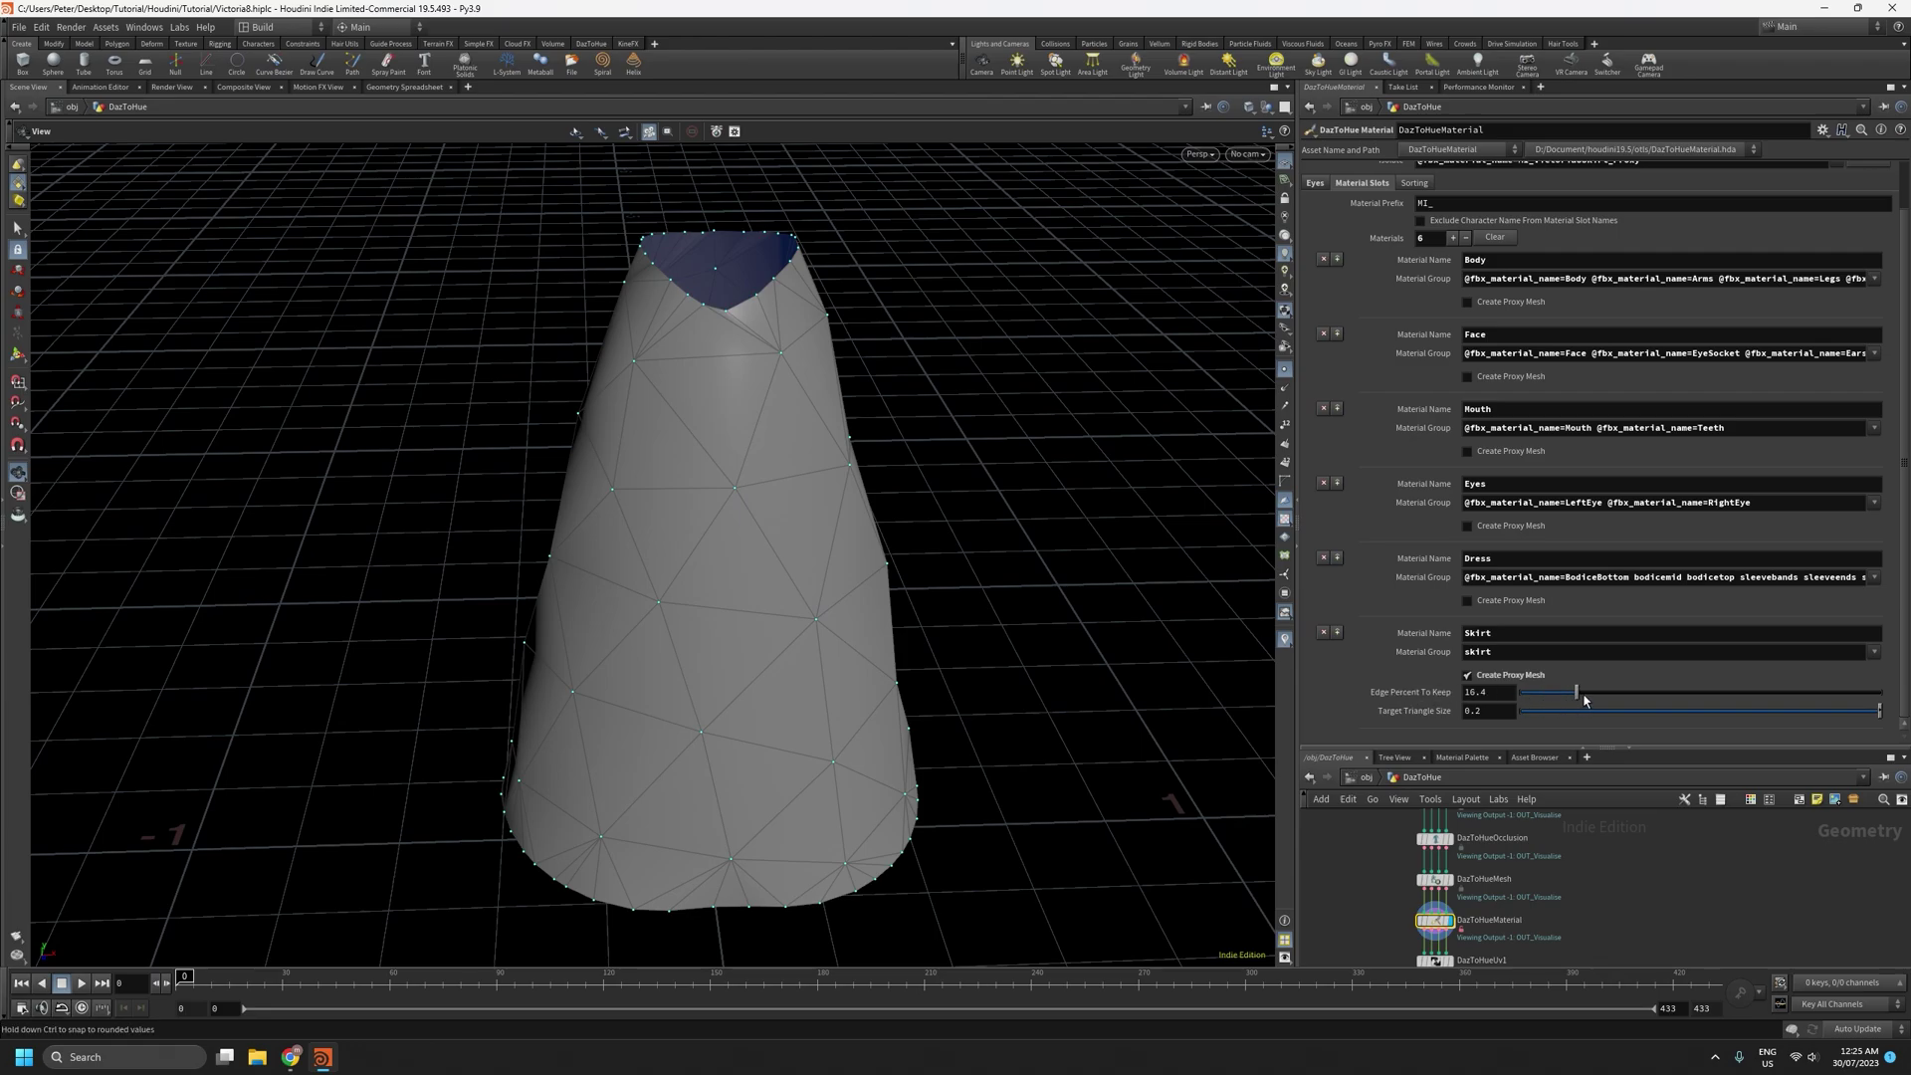
pyautogui.moveTo(1586, 701); pyautogui.dragTo(1640, 697)
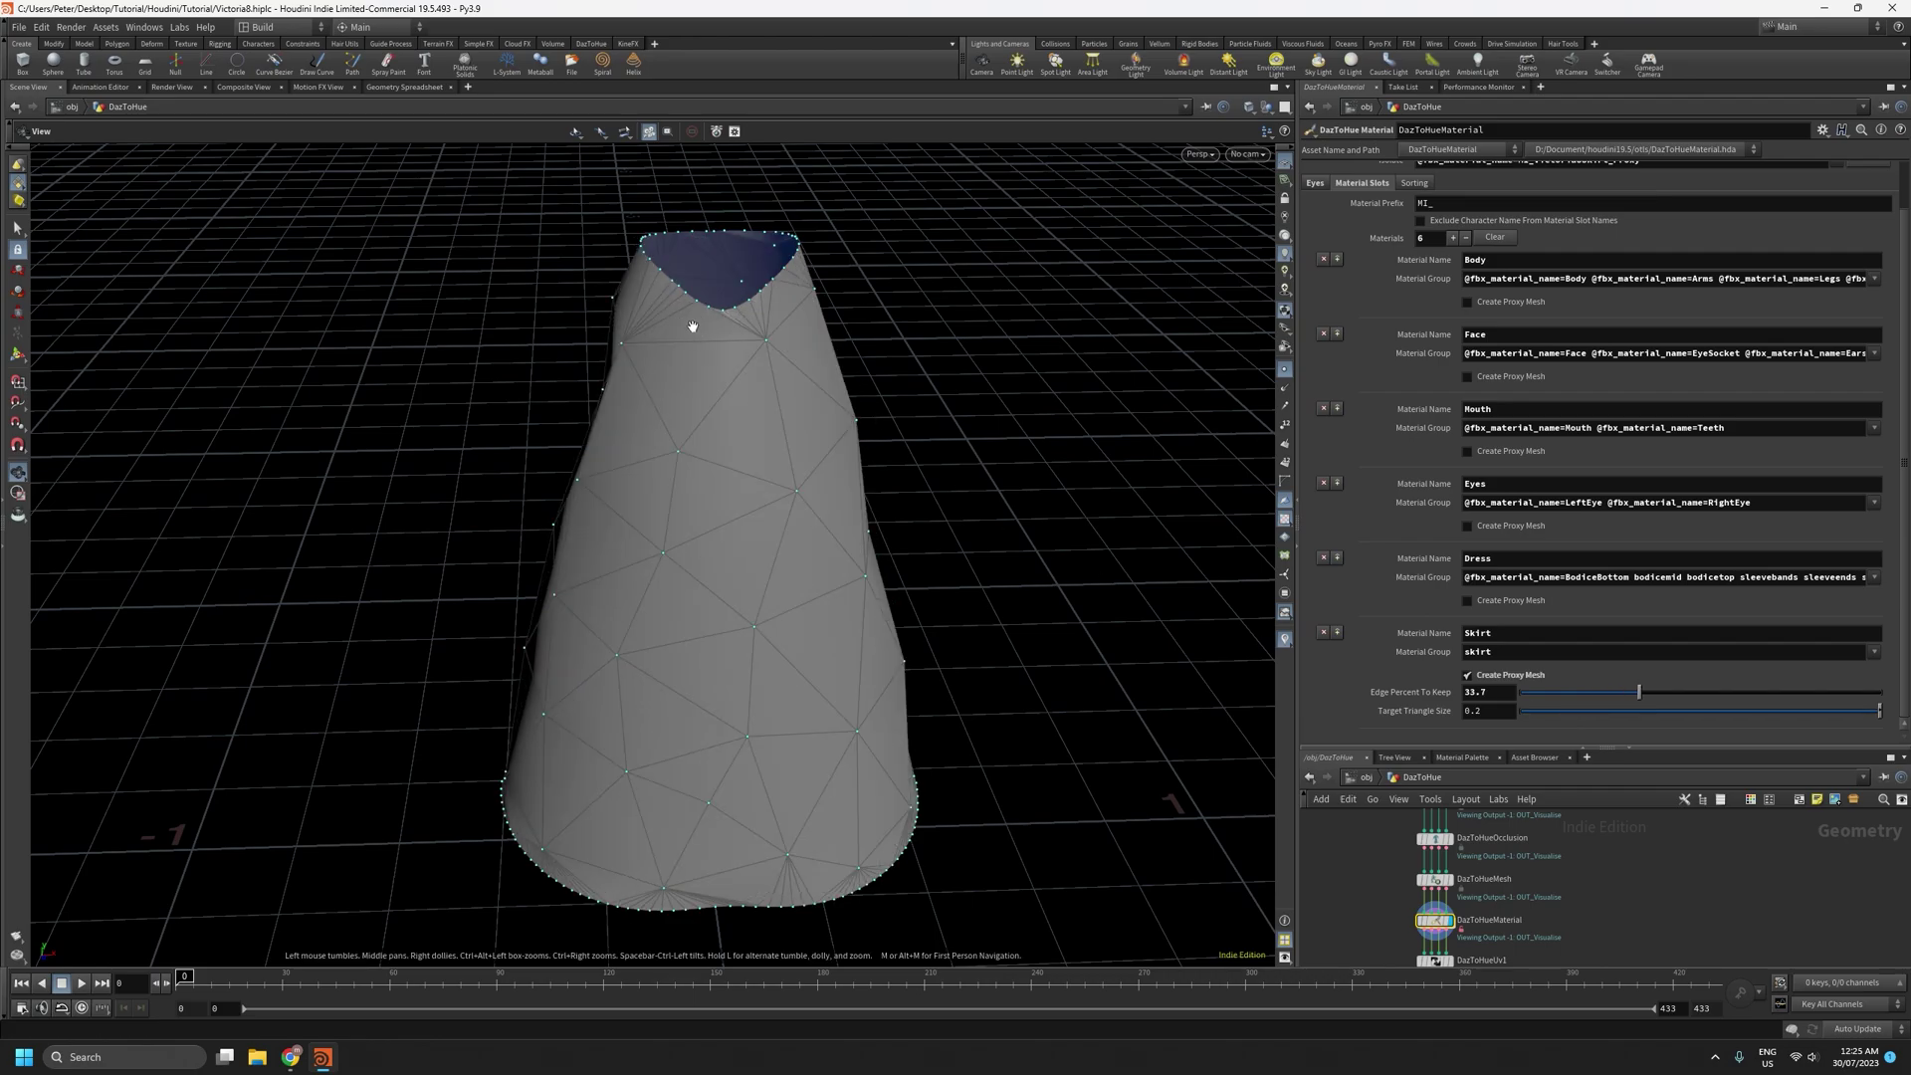
# Inspect the proxy cone, then lower Edge Percent To Keep to 5.3
pyautogui.moveTo(696, 325); pyautogui.dragTo(832, 349)
pyautogui.moveTo(690, 313); pyautogui.dragTo(565, 281)
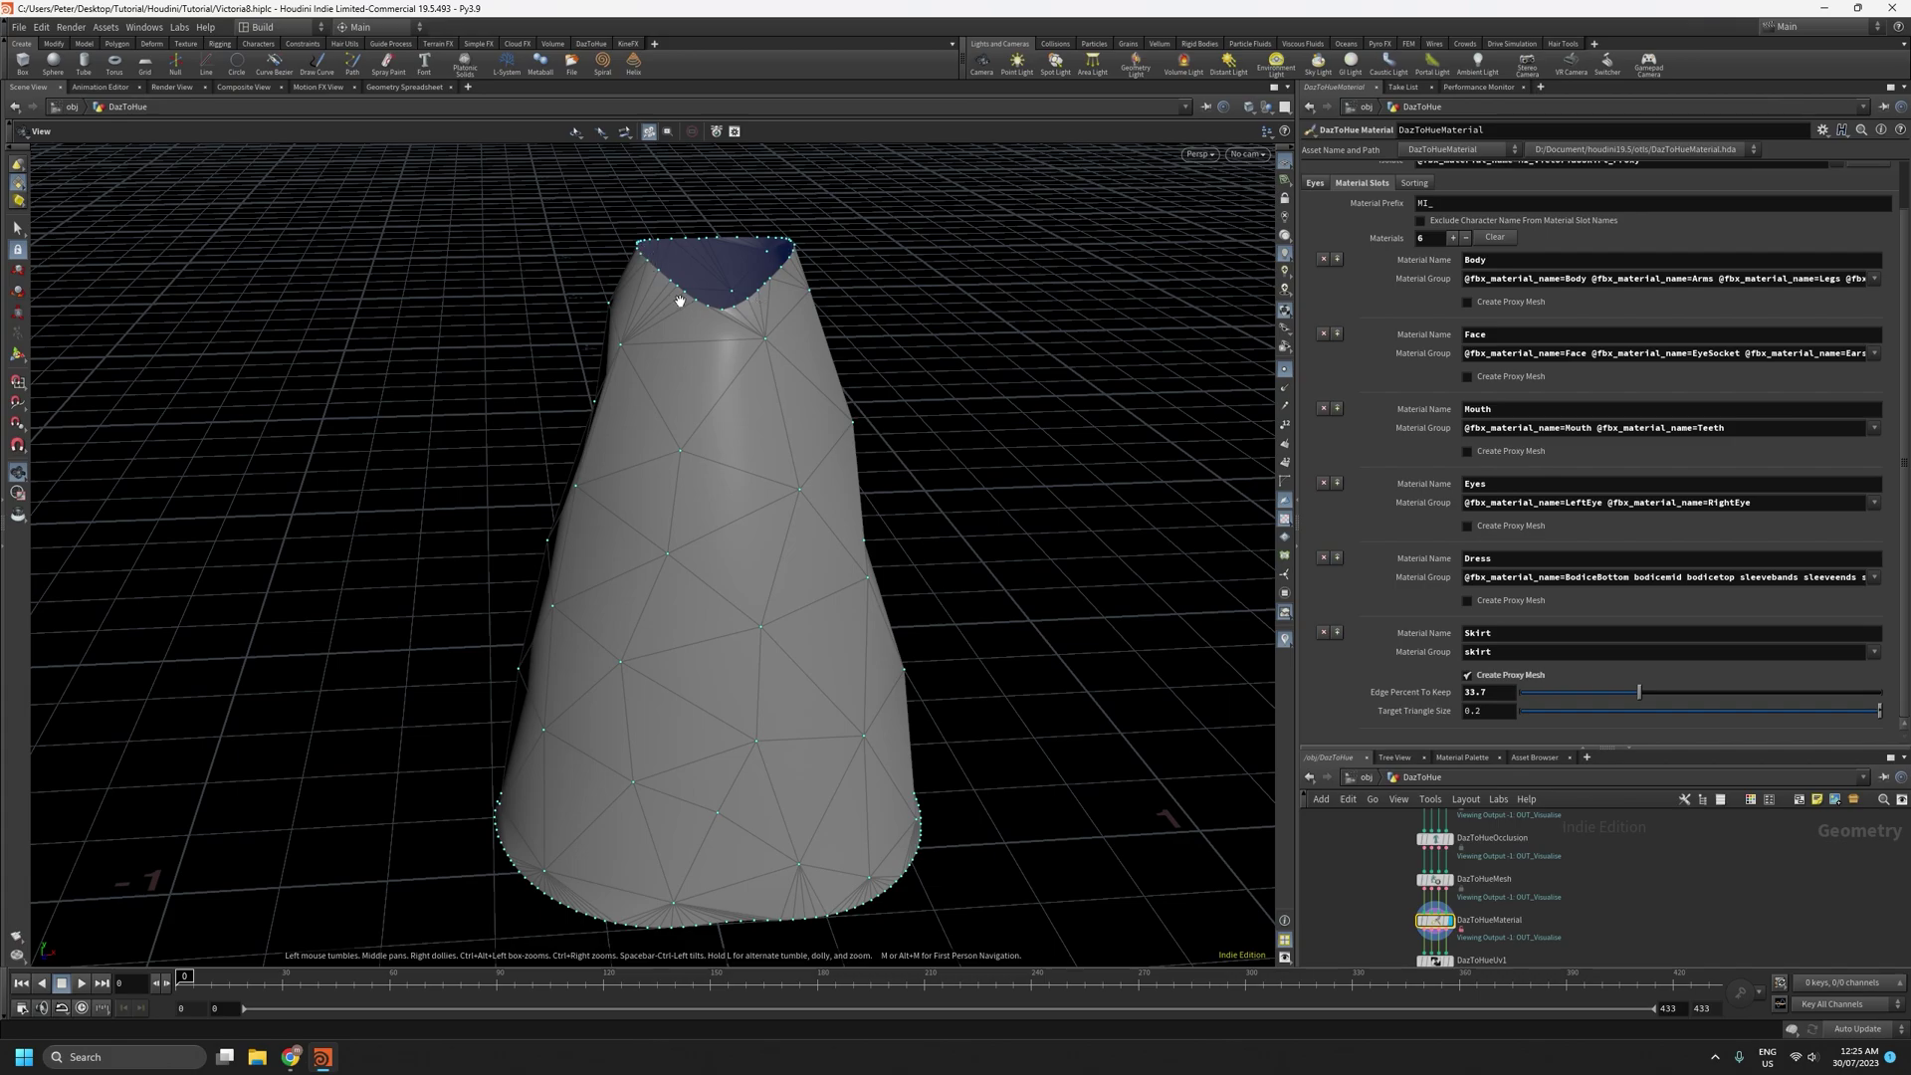
pyautogui.moveTo(766, 699); pyautogui.dragTo(810, 602, button='right')
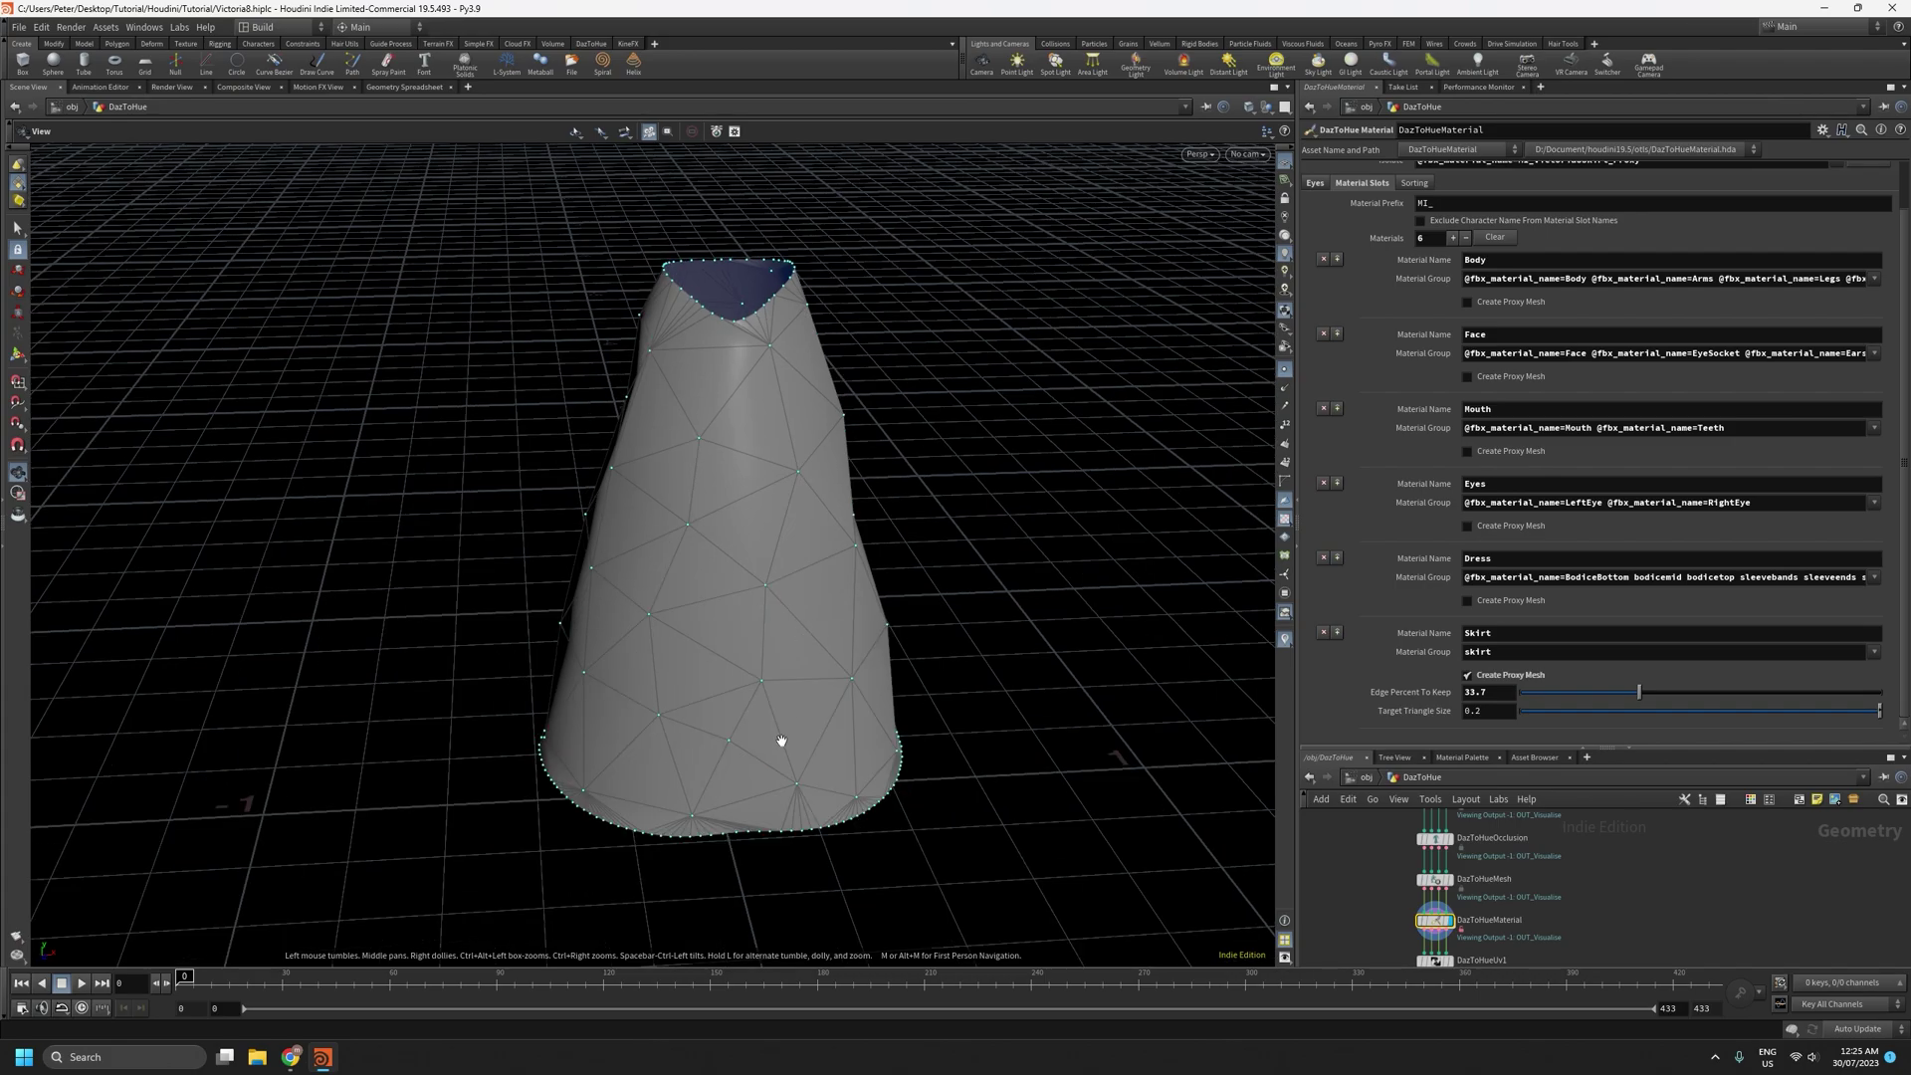
pyautogui.scroll(10, 781, 710)
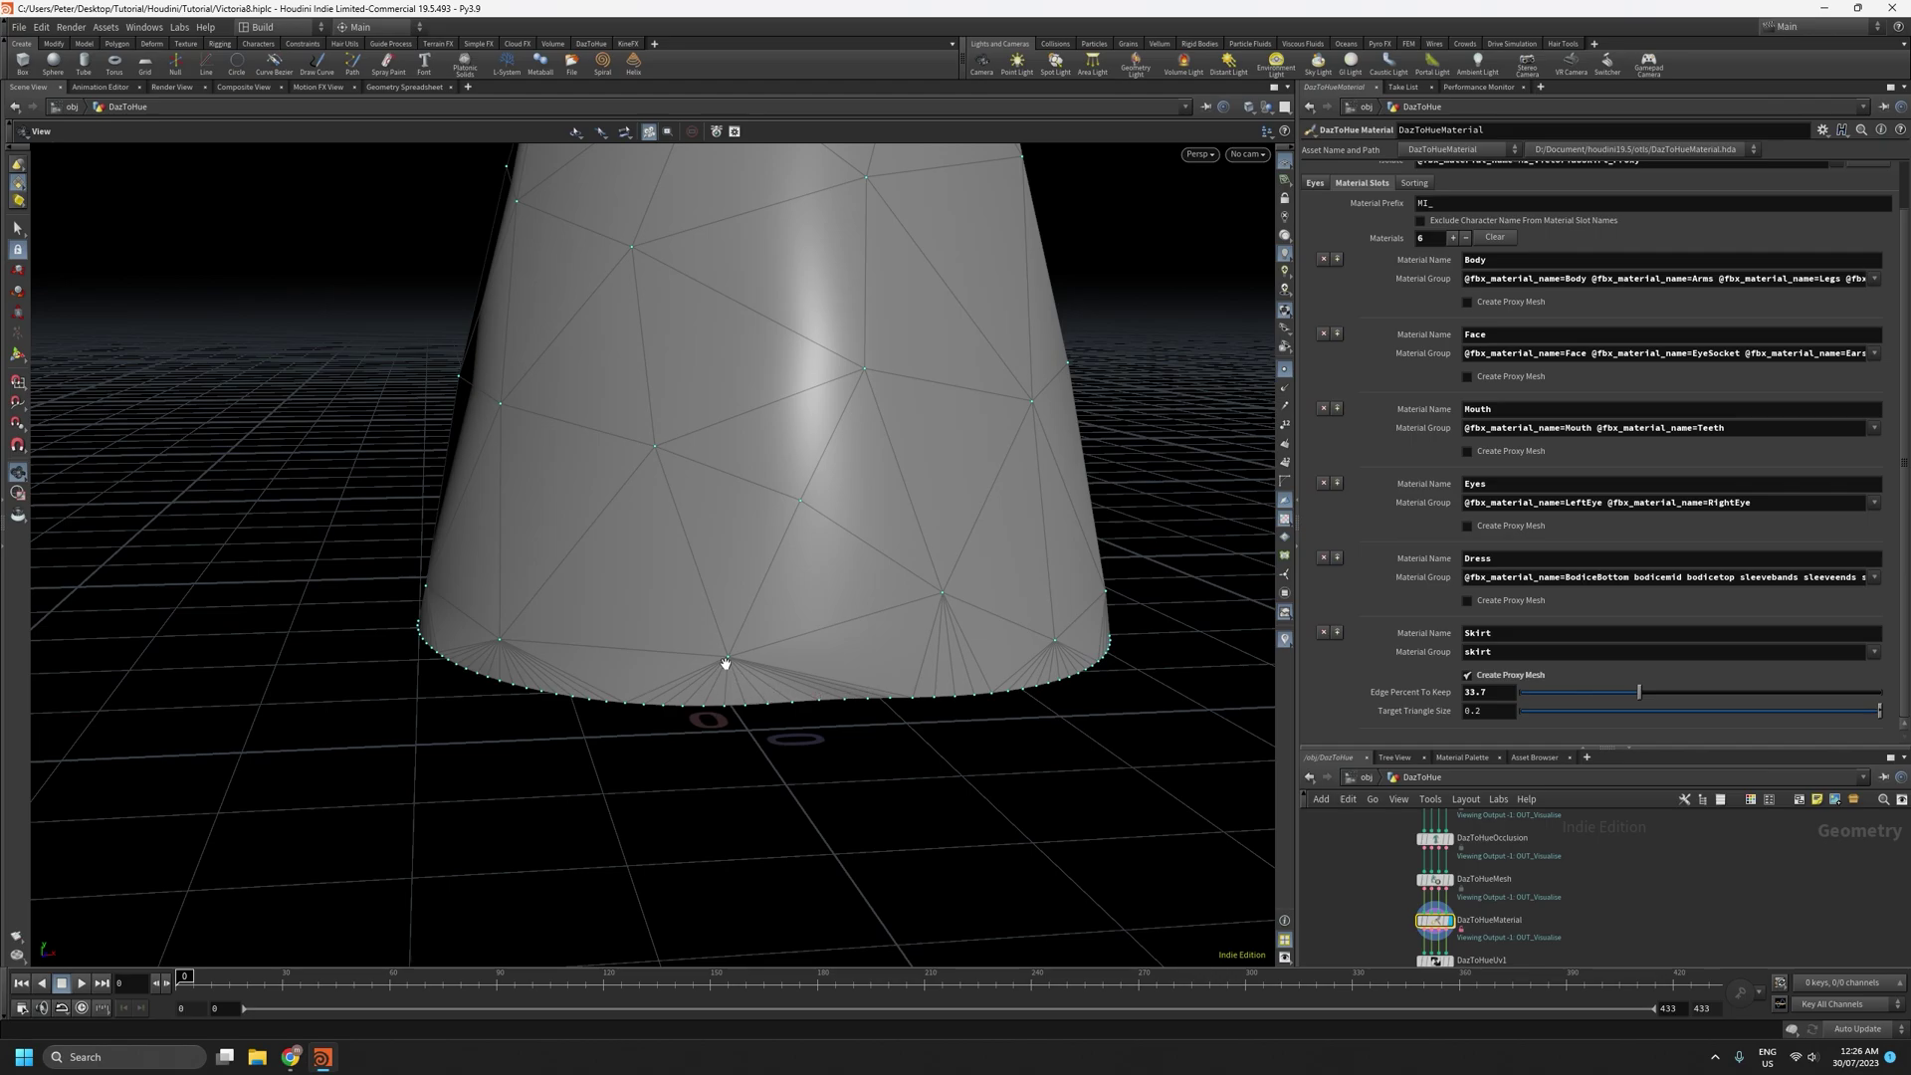
pyautogui.moveTo(852, 581); pyautogui.dragTo(853, 674)
pyautogui.moveTo(1638, 692); pyautogui.dragTo(1539, 699)
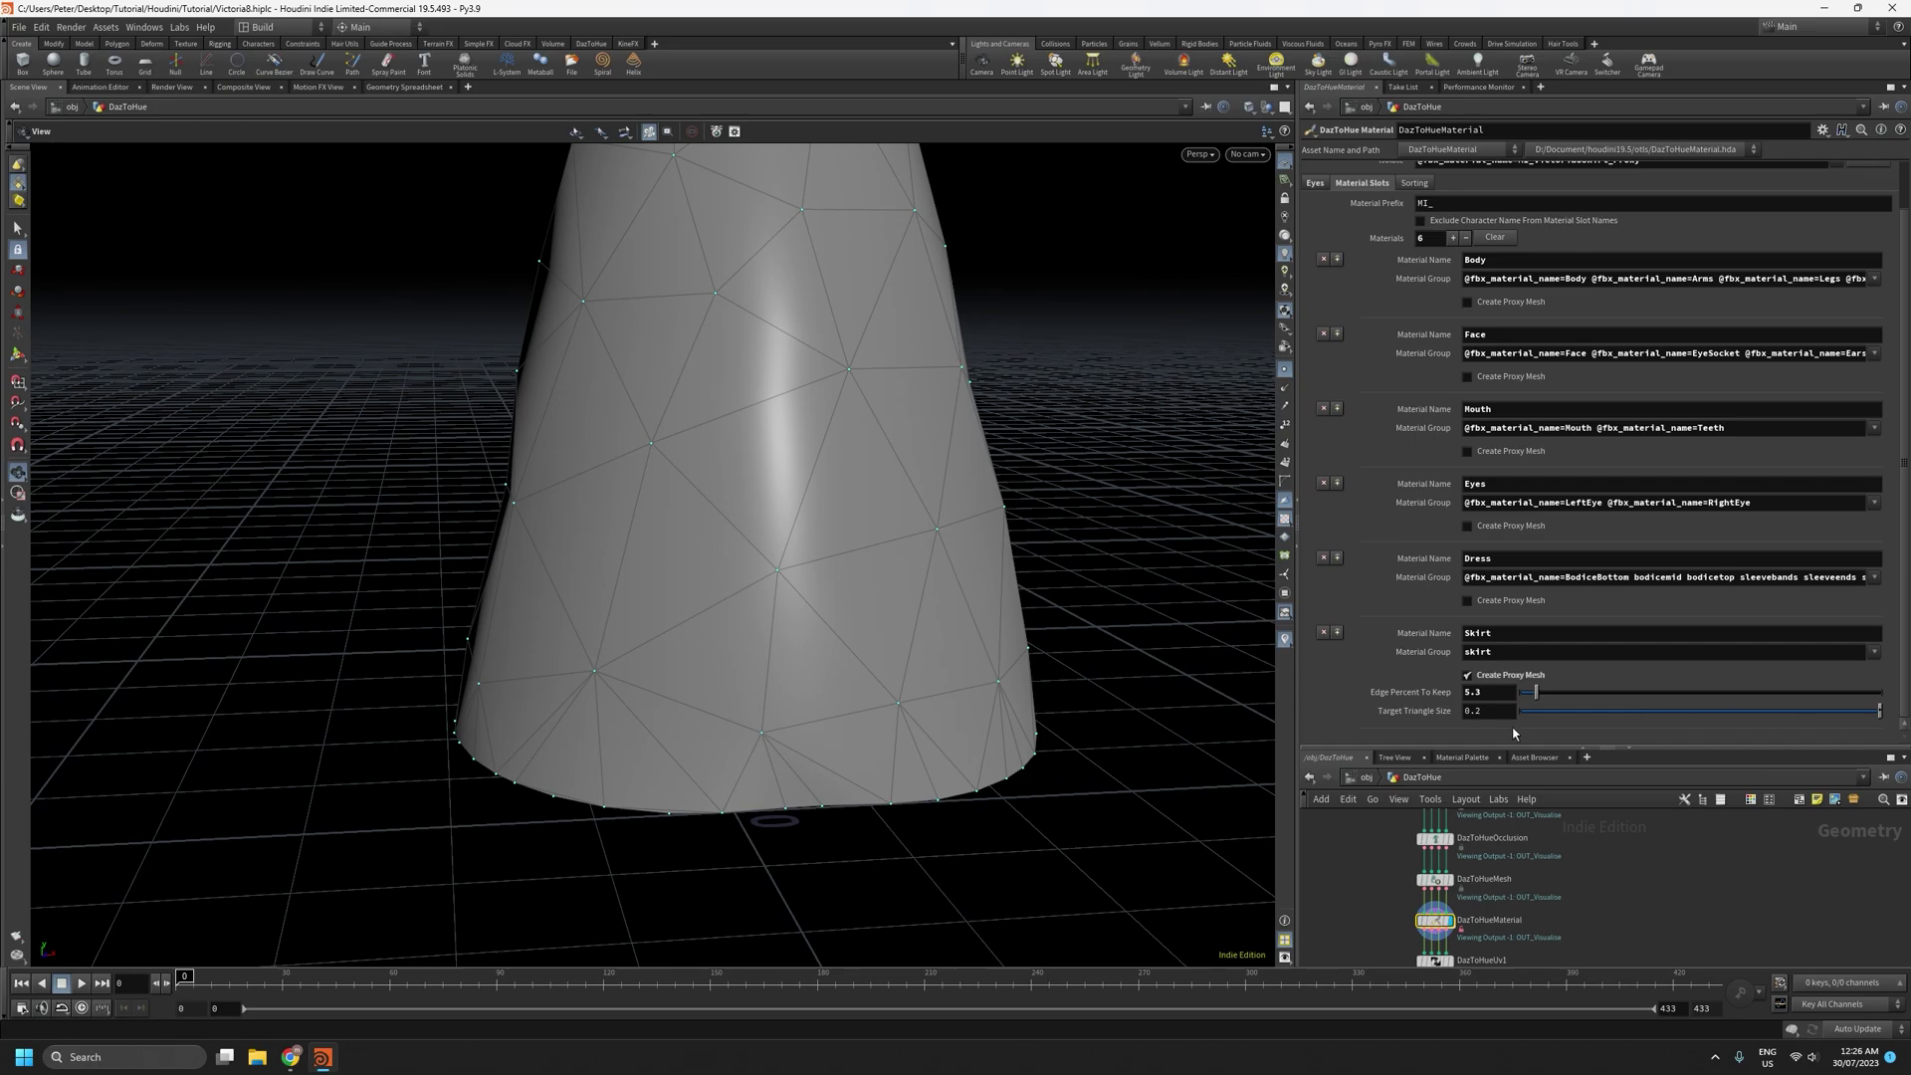
# Test Target Triangle Size values from 0.0738 down to 0.0283, inspecting the denser skirt
pyautogui.moveTo(1812, 719); pyautogui.dragTo(1757, 719)
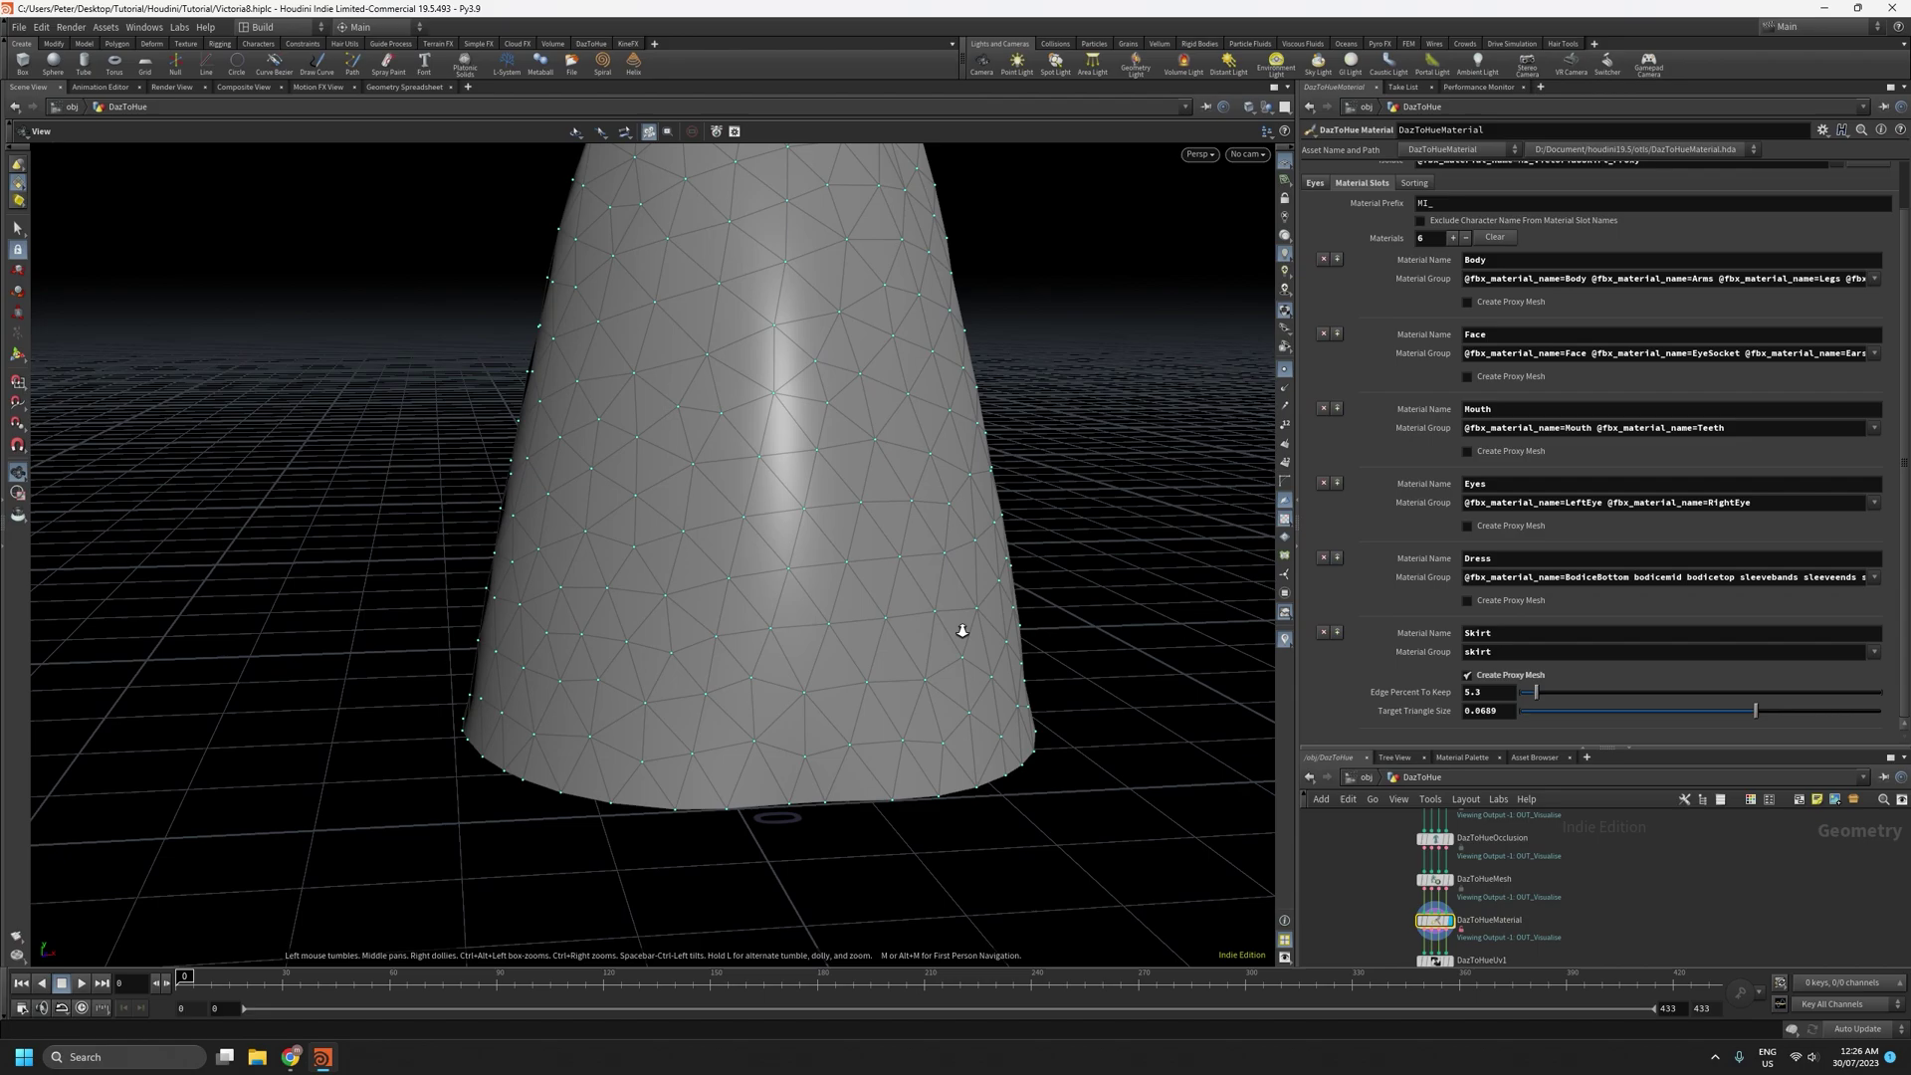
pyautogui.moveTo(959, 631); pyautogui.dragTo(758, 422)
pyautogui.click(1730, 714)
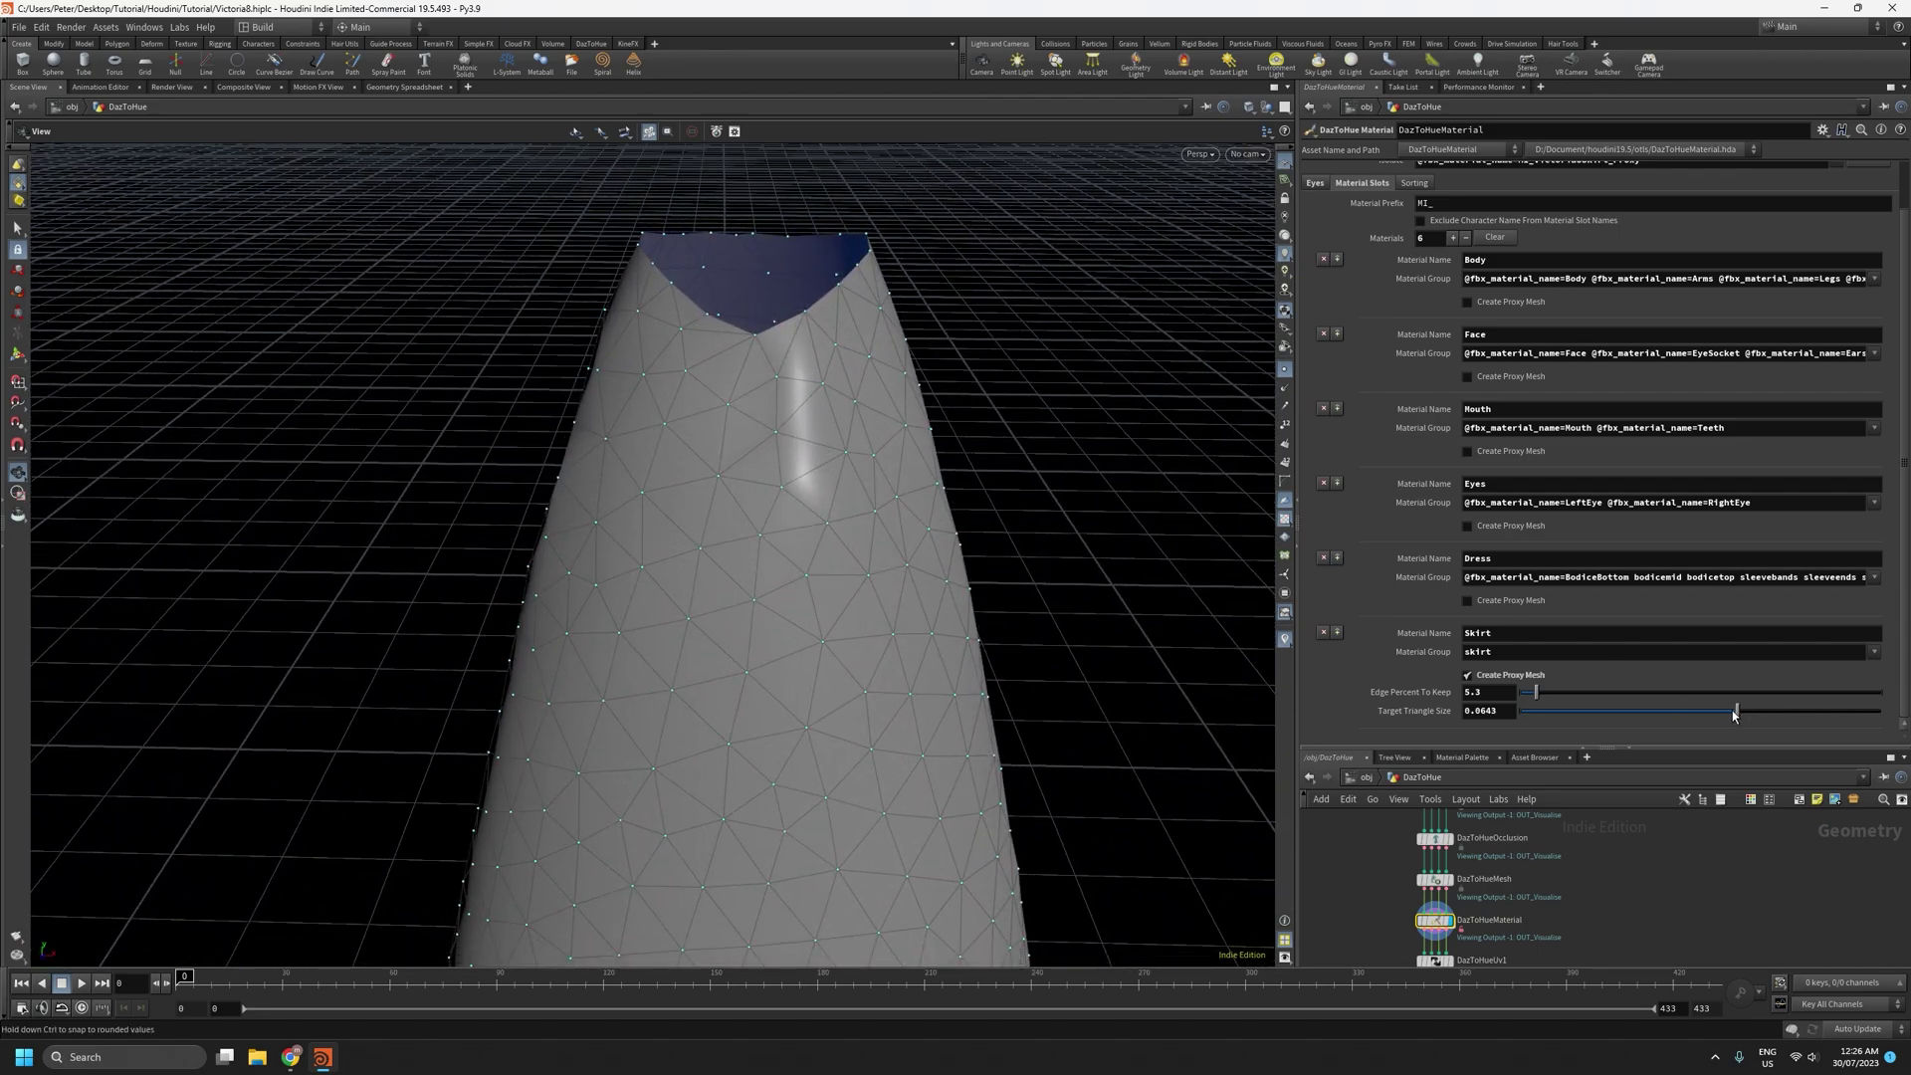
pyautogui.moveTo(787, 796); pyautogui.dragTo(661, 645)
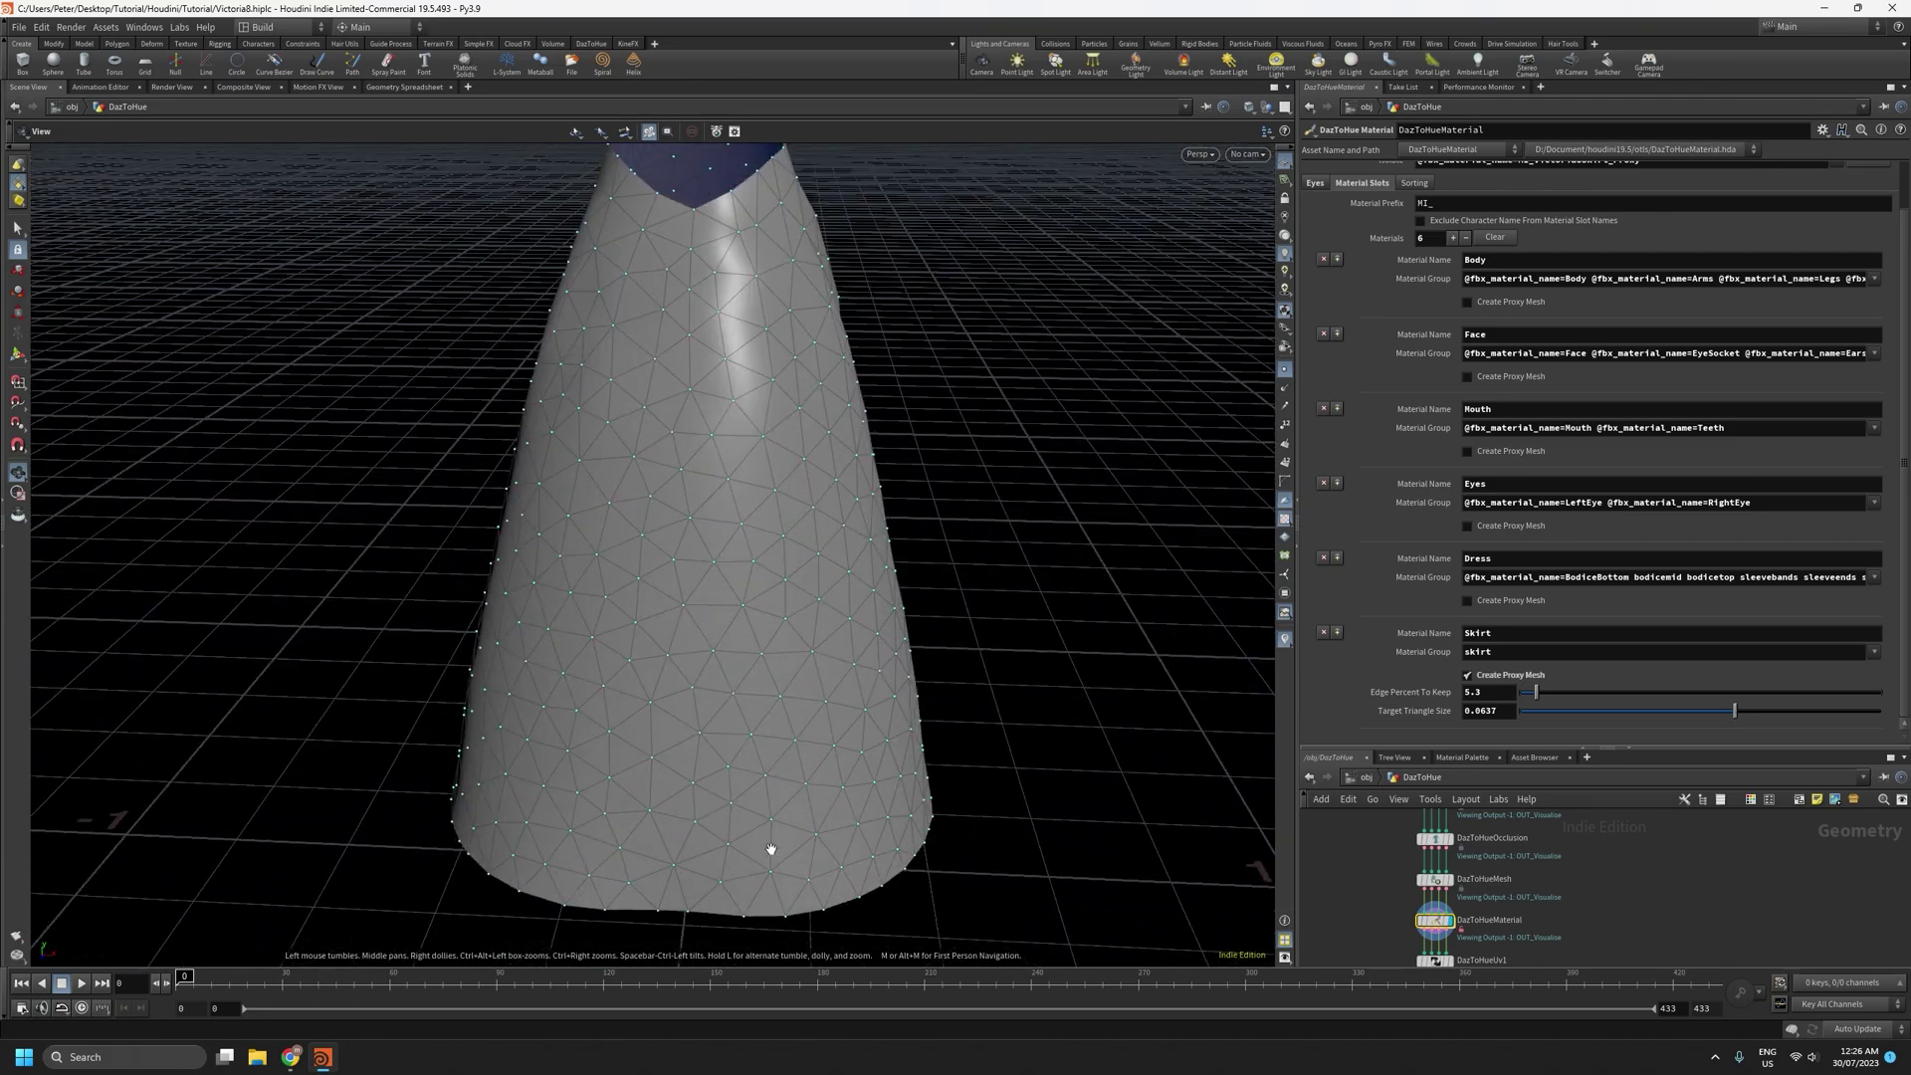
pyautogui.moveTo(767, 853); pyautogui.dragTo(1221, 719)
pyautogui.click(1595, 713)
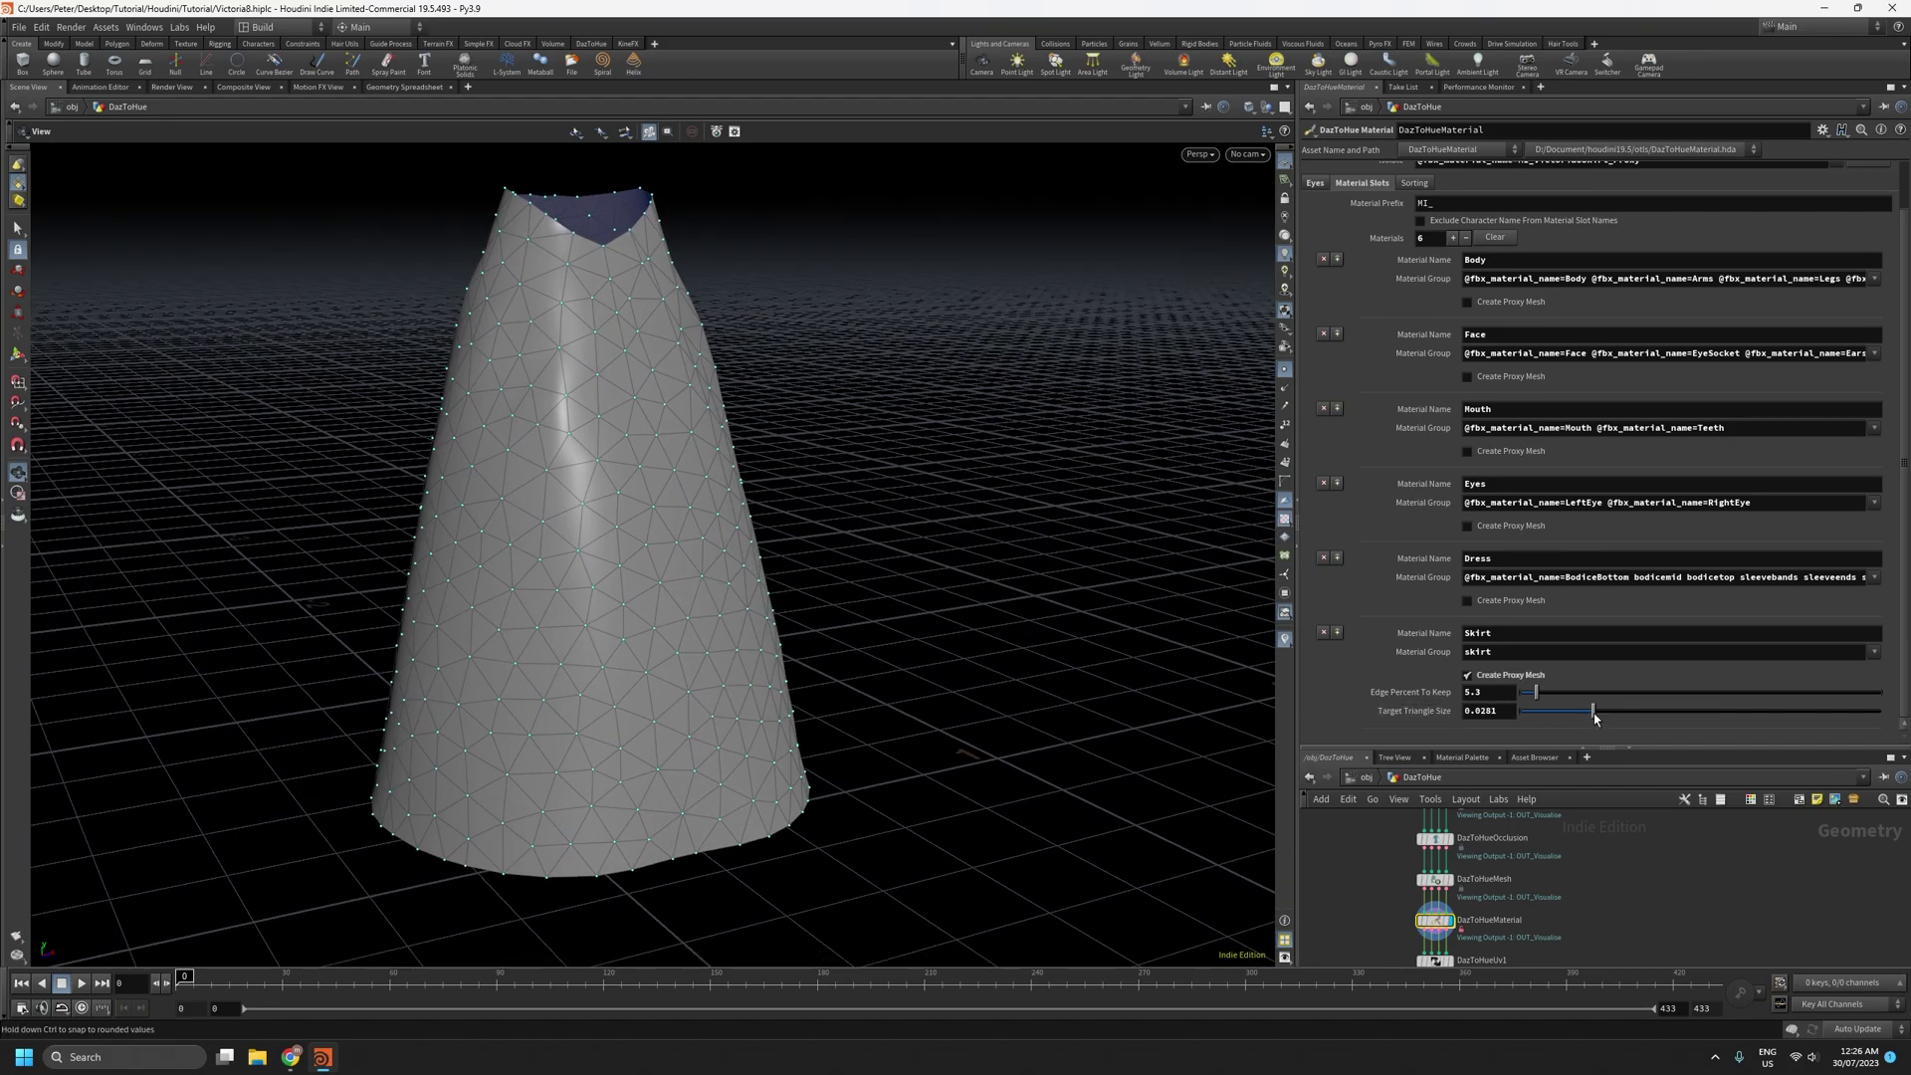
pyautogui.moveTo(676, 662); pyautogui.dragTo(637, 665)
# Settle the skirt's Target Triangle Size at 0.0684 after trying 0.0785 and 0.0542
pyautogui.click(1773, 713)
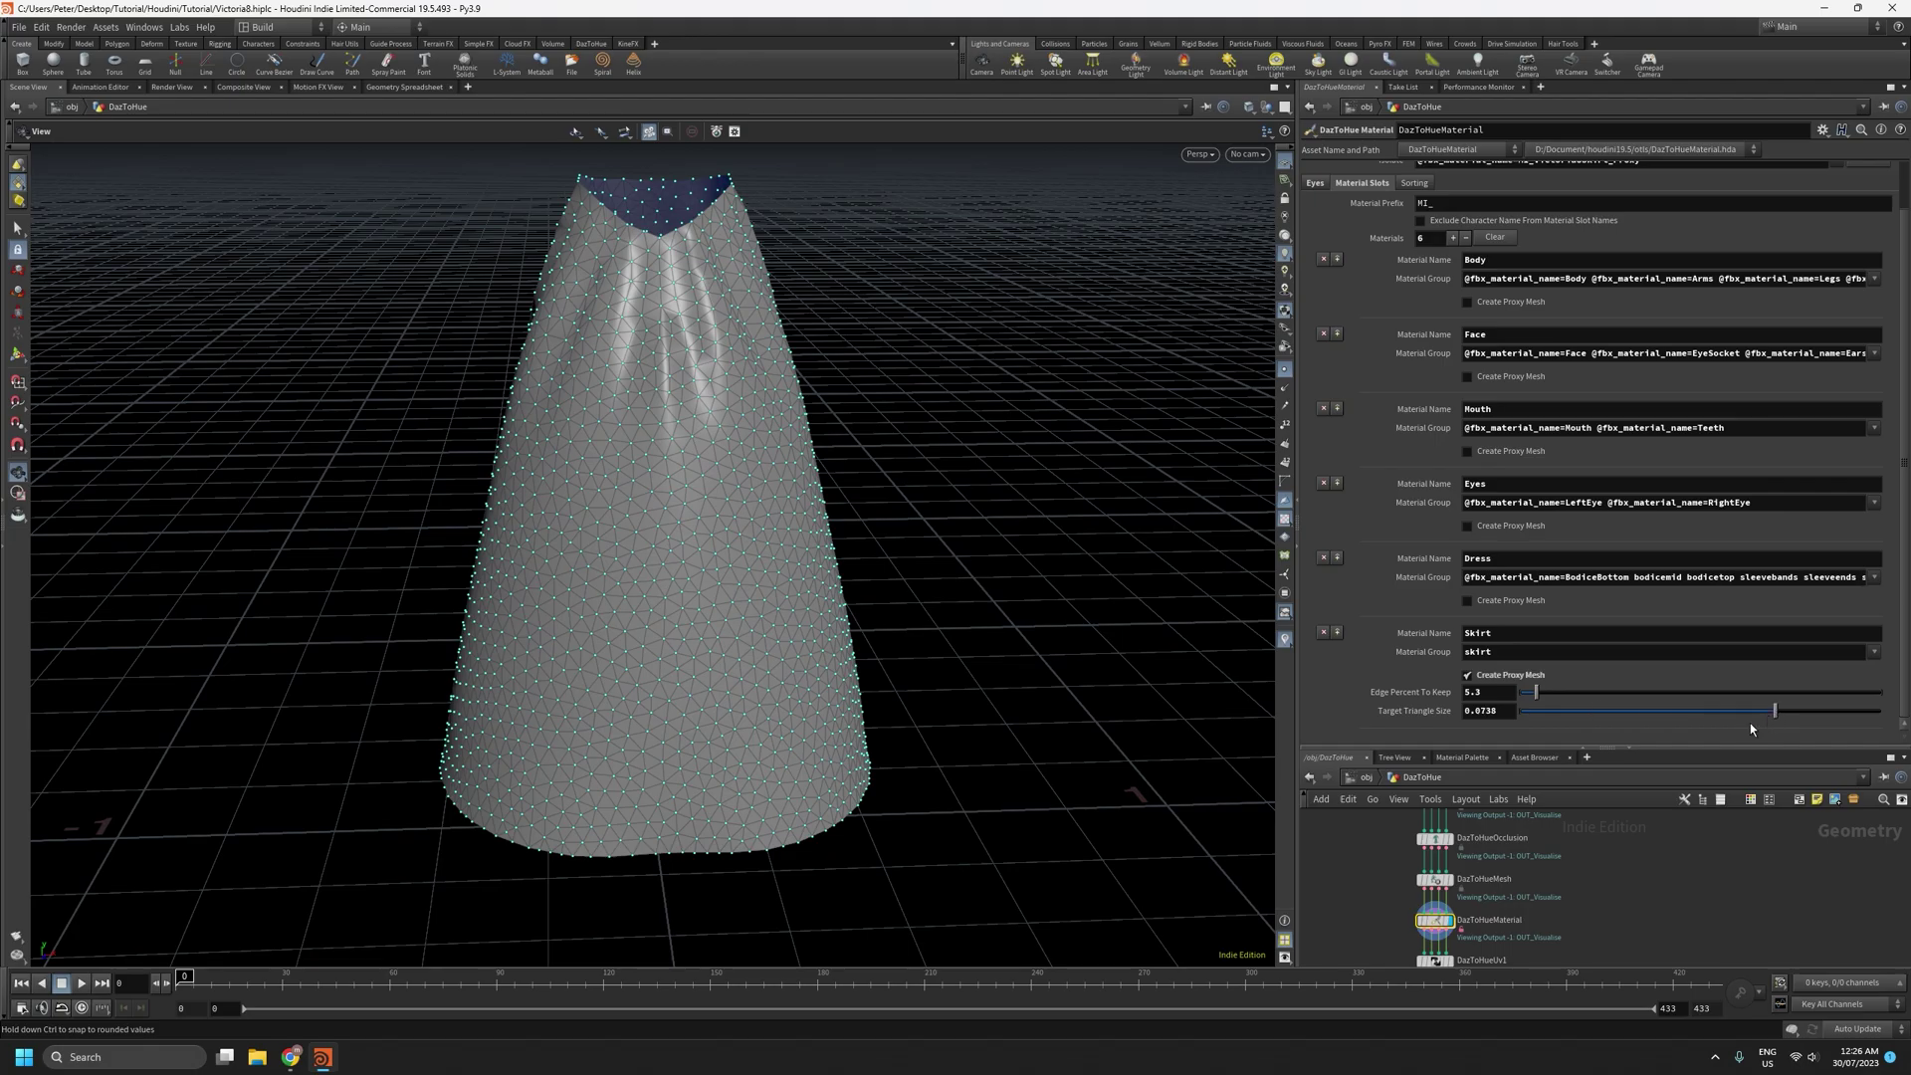
pyautogui.moveTo(704, 588); pyautogui.dragTo(734, 568)
pyautogui.click(1794, 713)
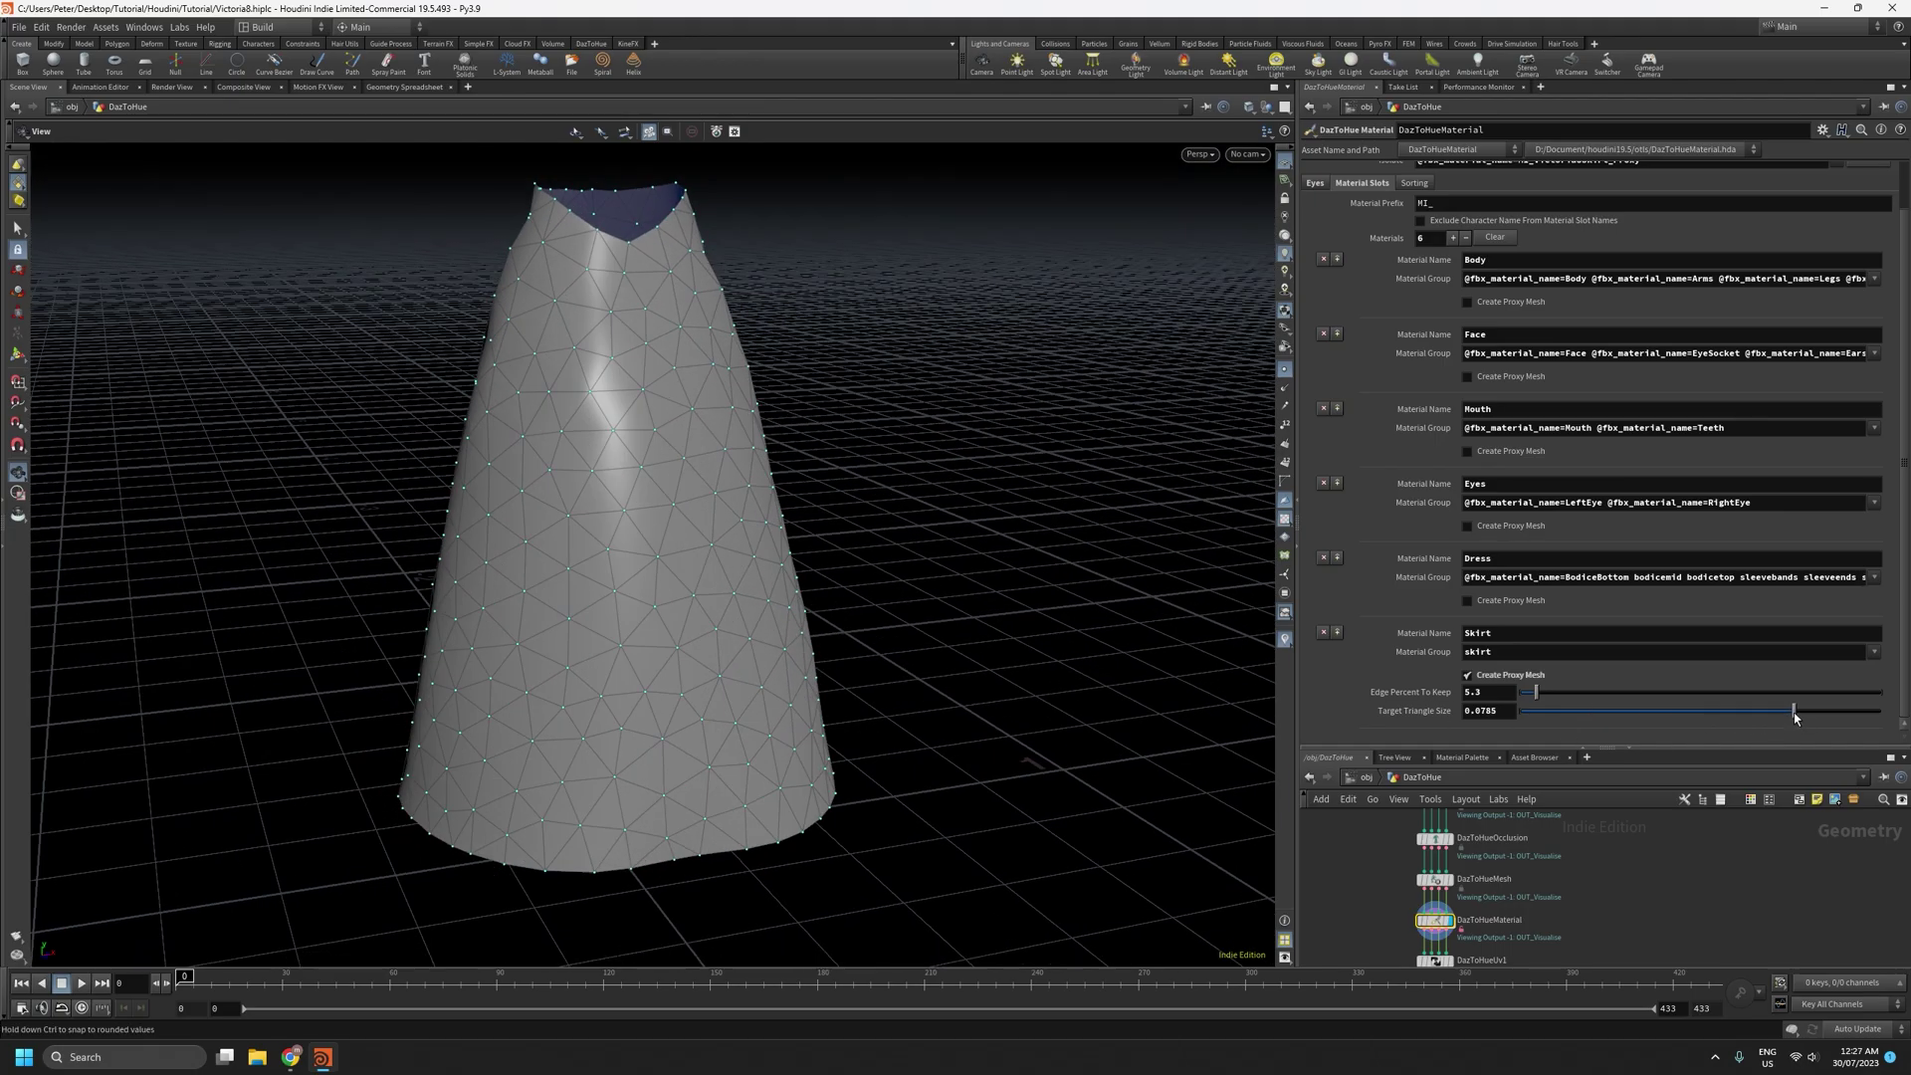
pyautogui.moveTo(691, 631); pyautogui.dragTo(588, 627)
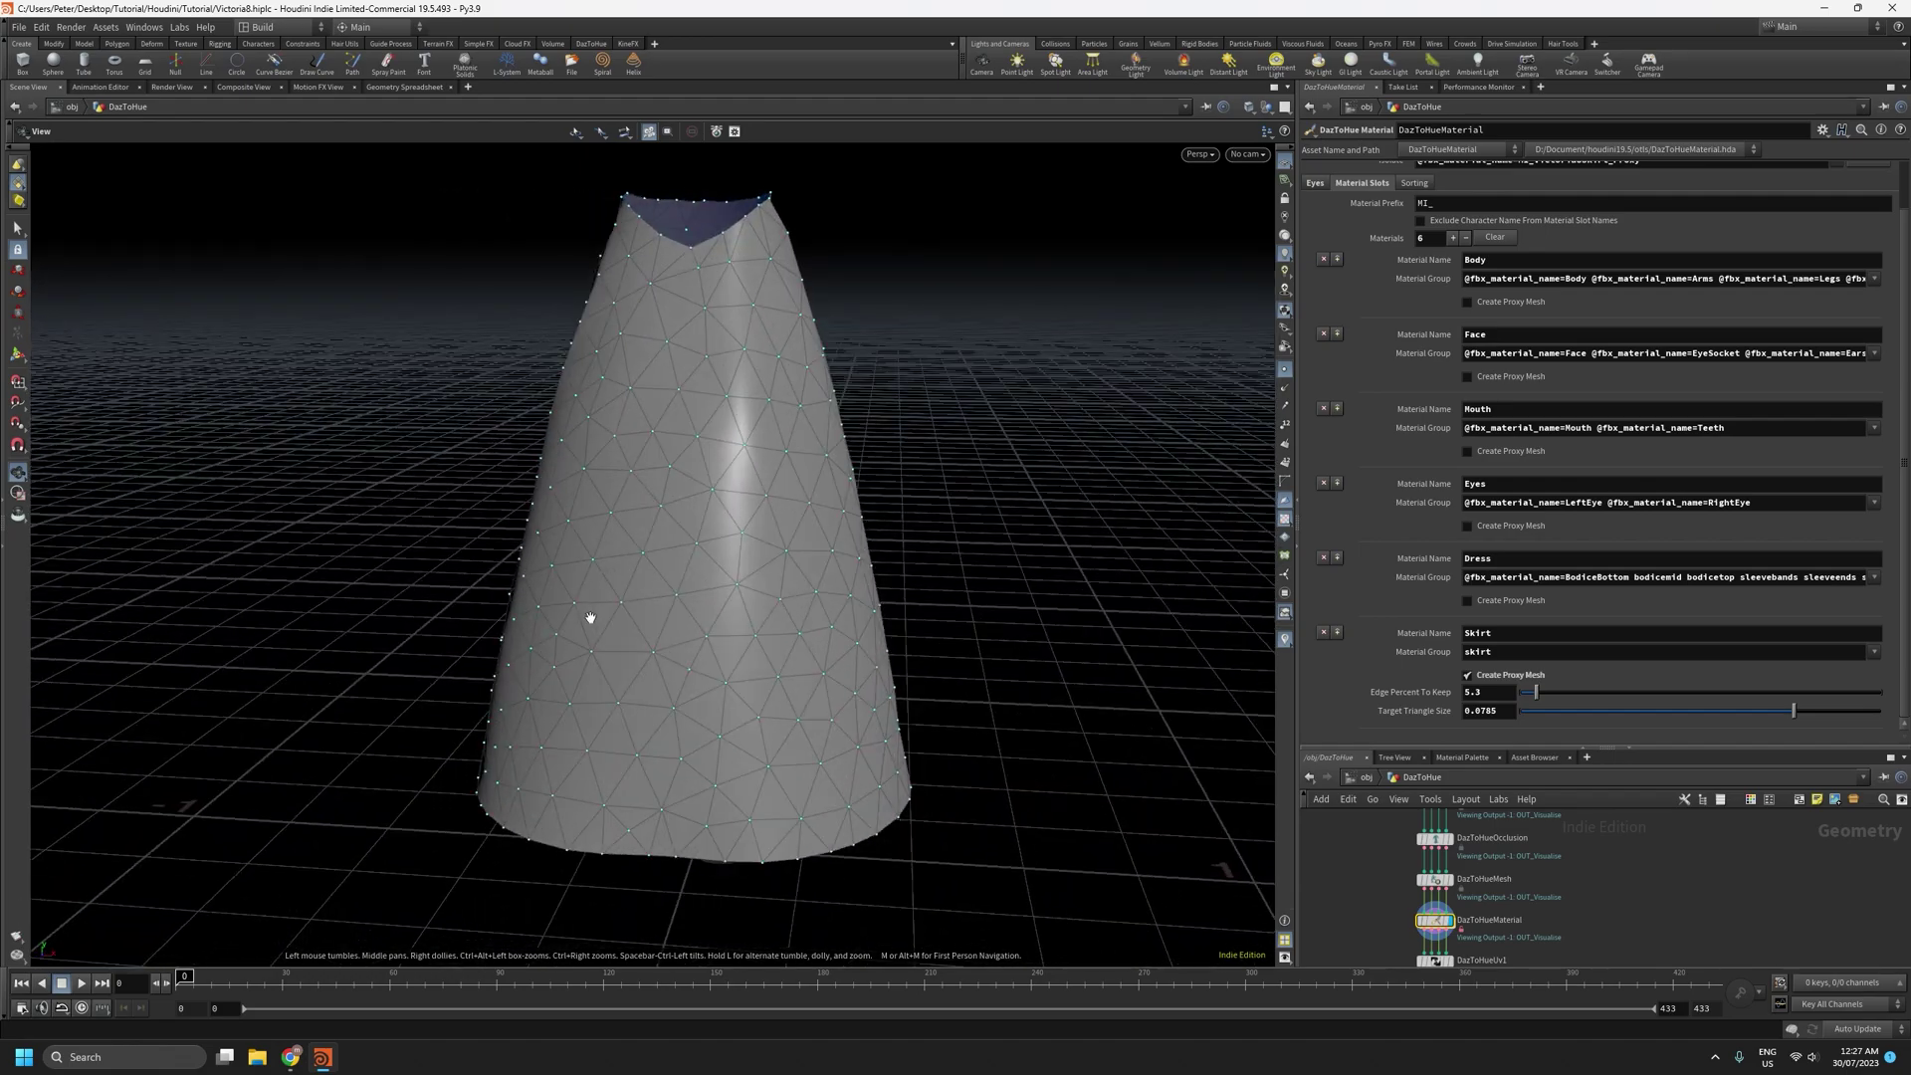
pyautogui.click(1696, 711)
pyautogui.moveTo(648, 601); pyautogui.dragTo(681, 467)
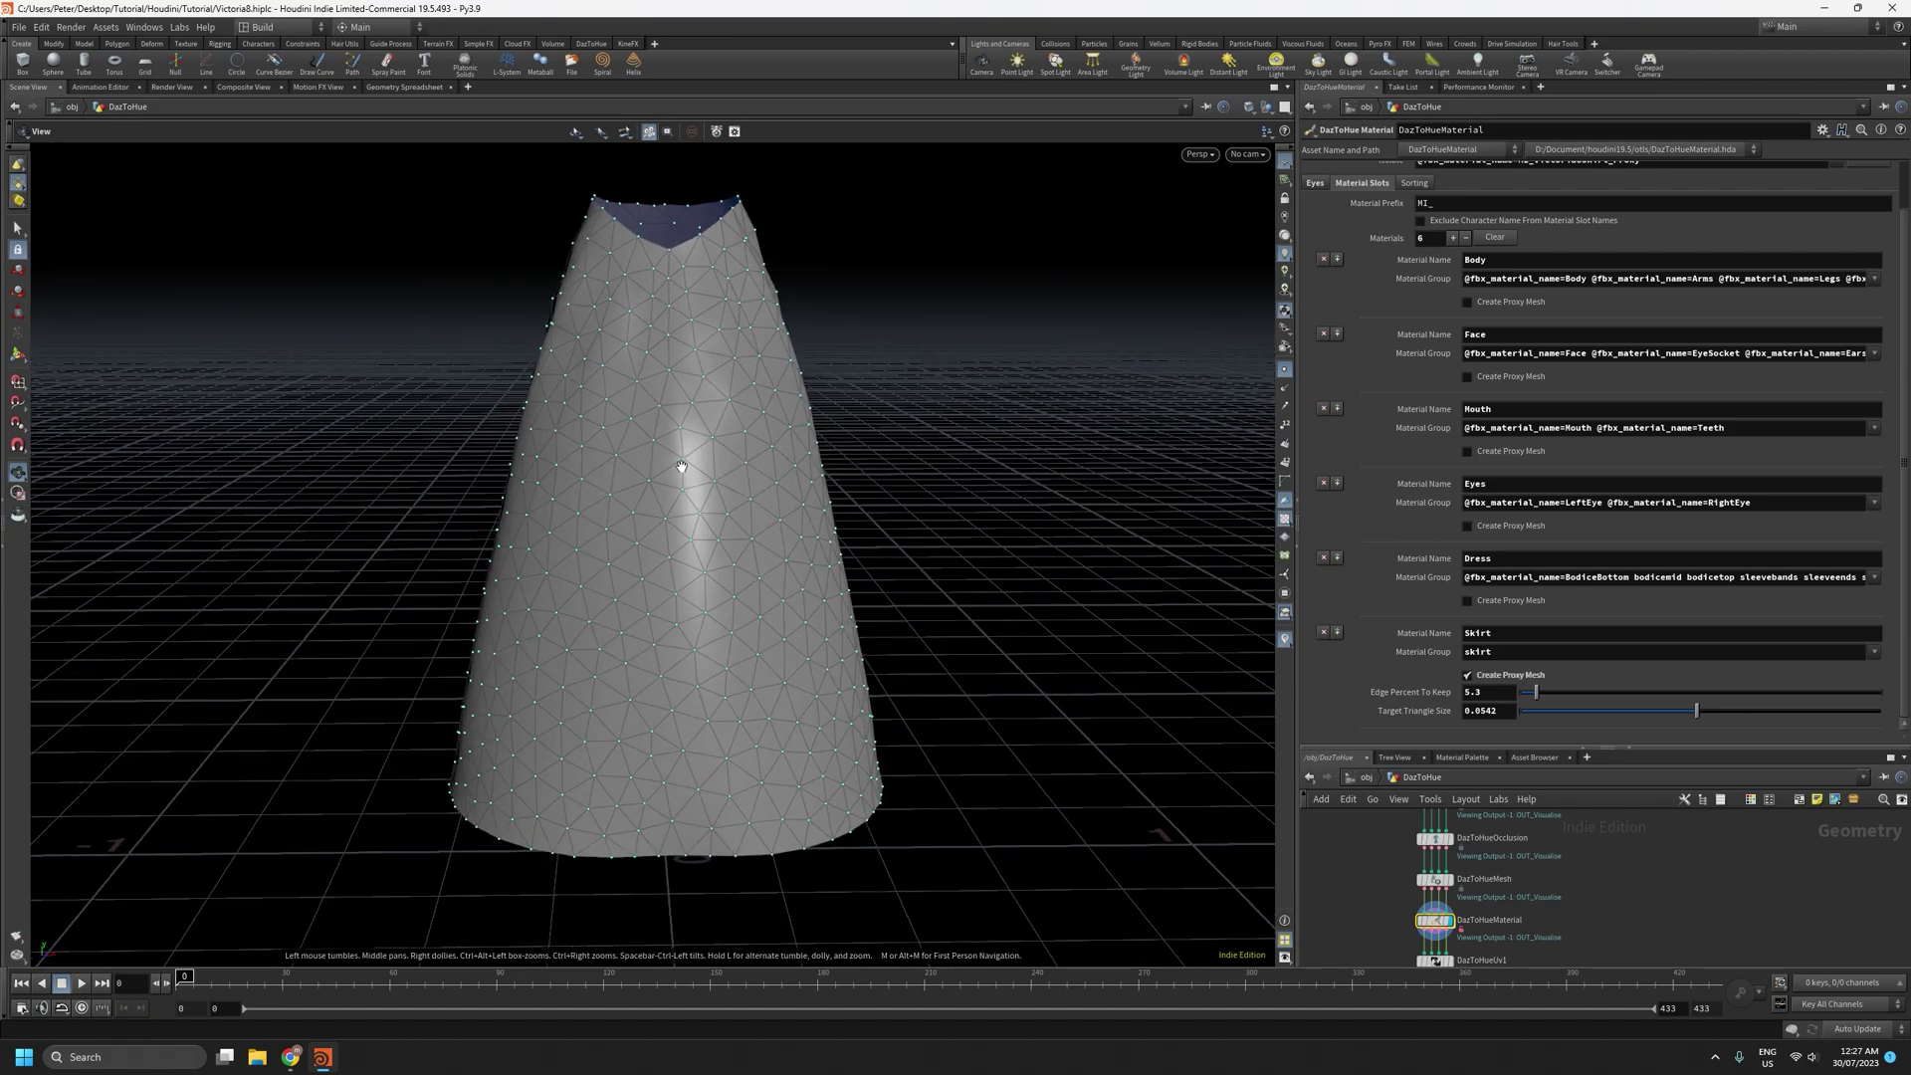
pyautogui.moveTo(1683, 714); pyautogui.dragTo(1733, 721)
pyautogui.moveTo(801, 493); pyautogui.dragTo(717, 683)
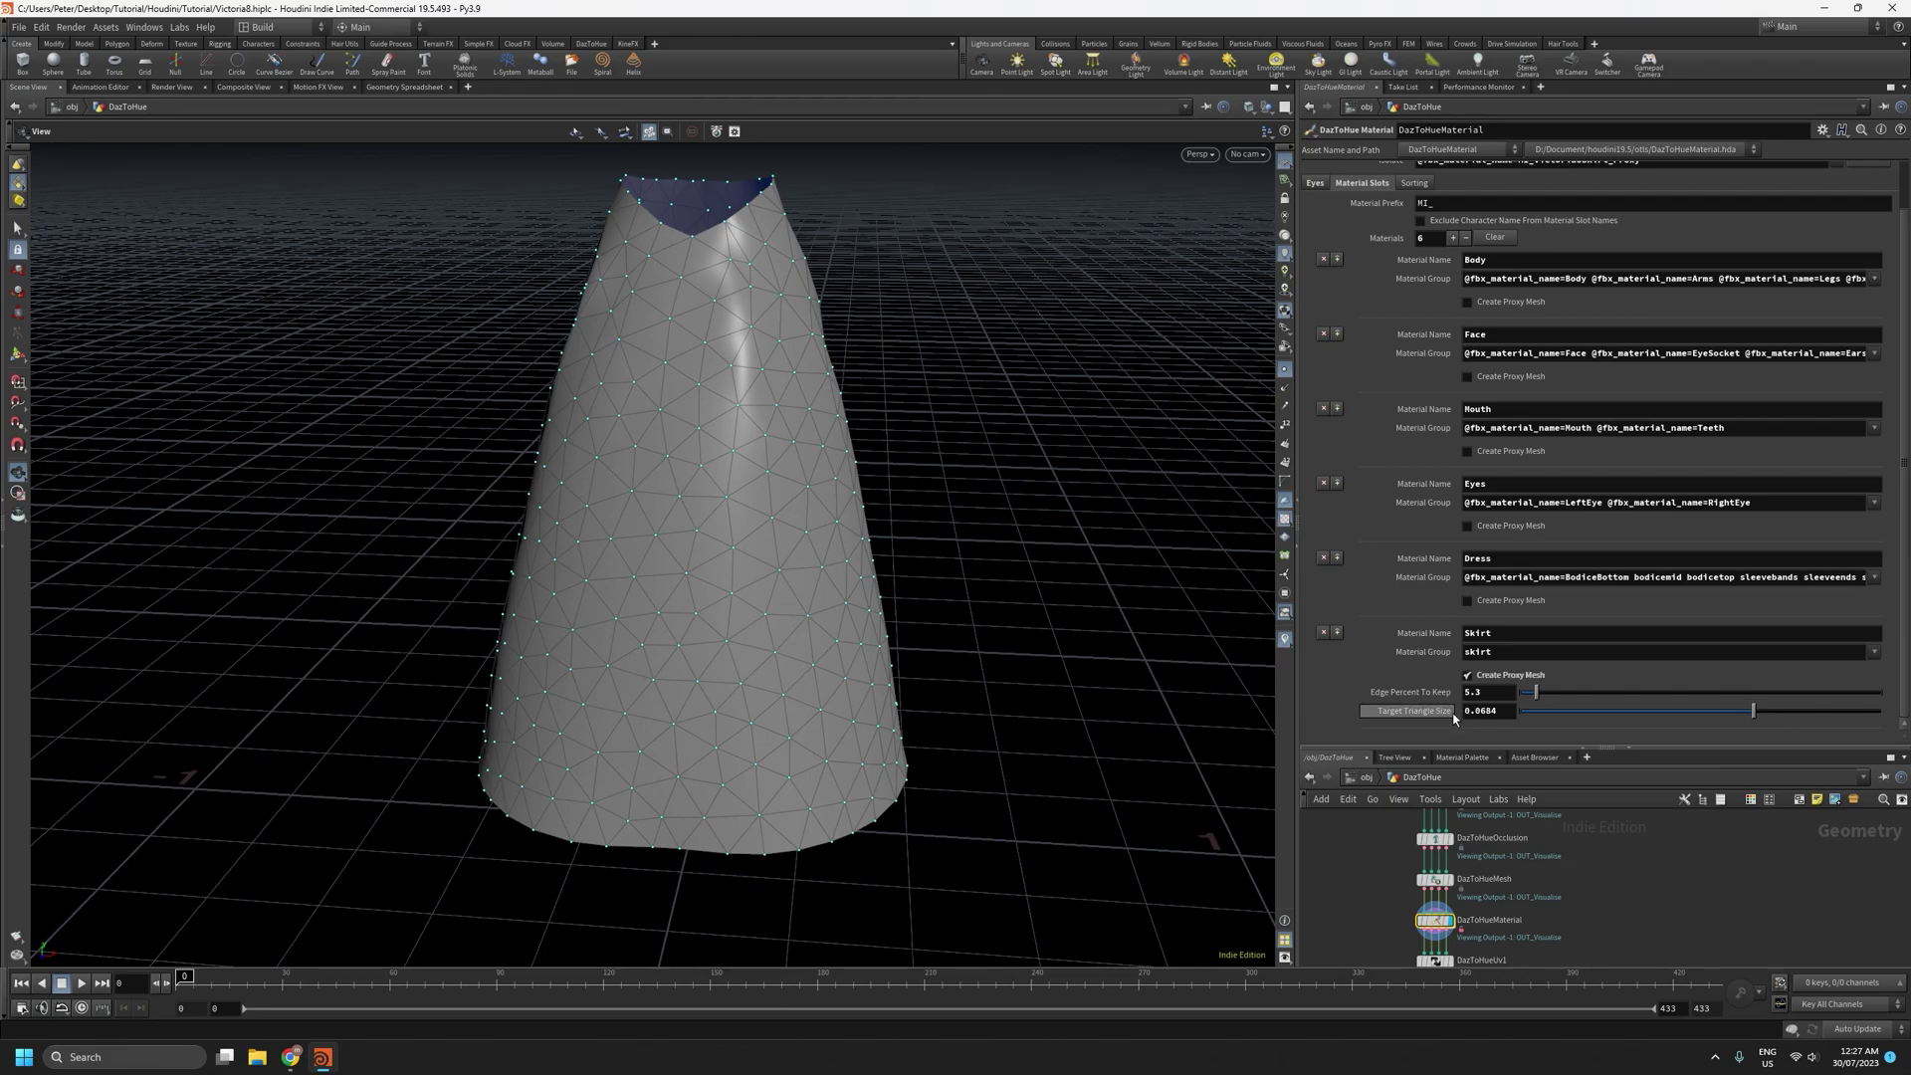
# Clear the skirt isolation, dolly out, and resize panes to show the node chain and material slots
pyautogui.scroll(1, 1436, 699)
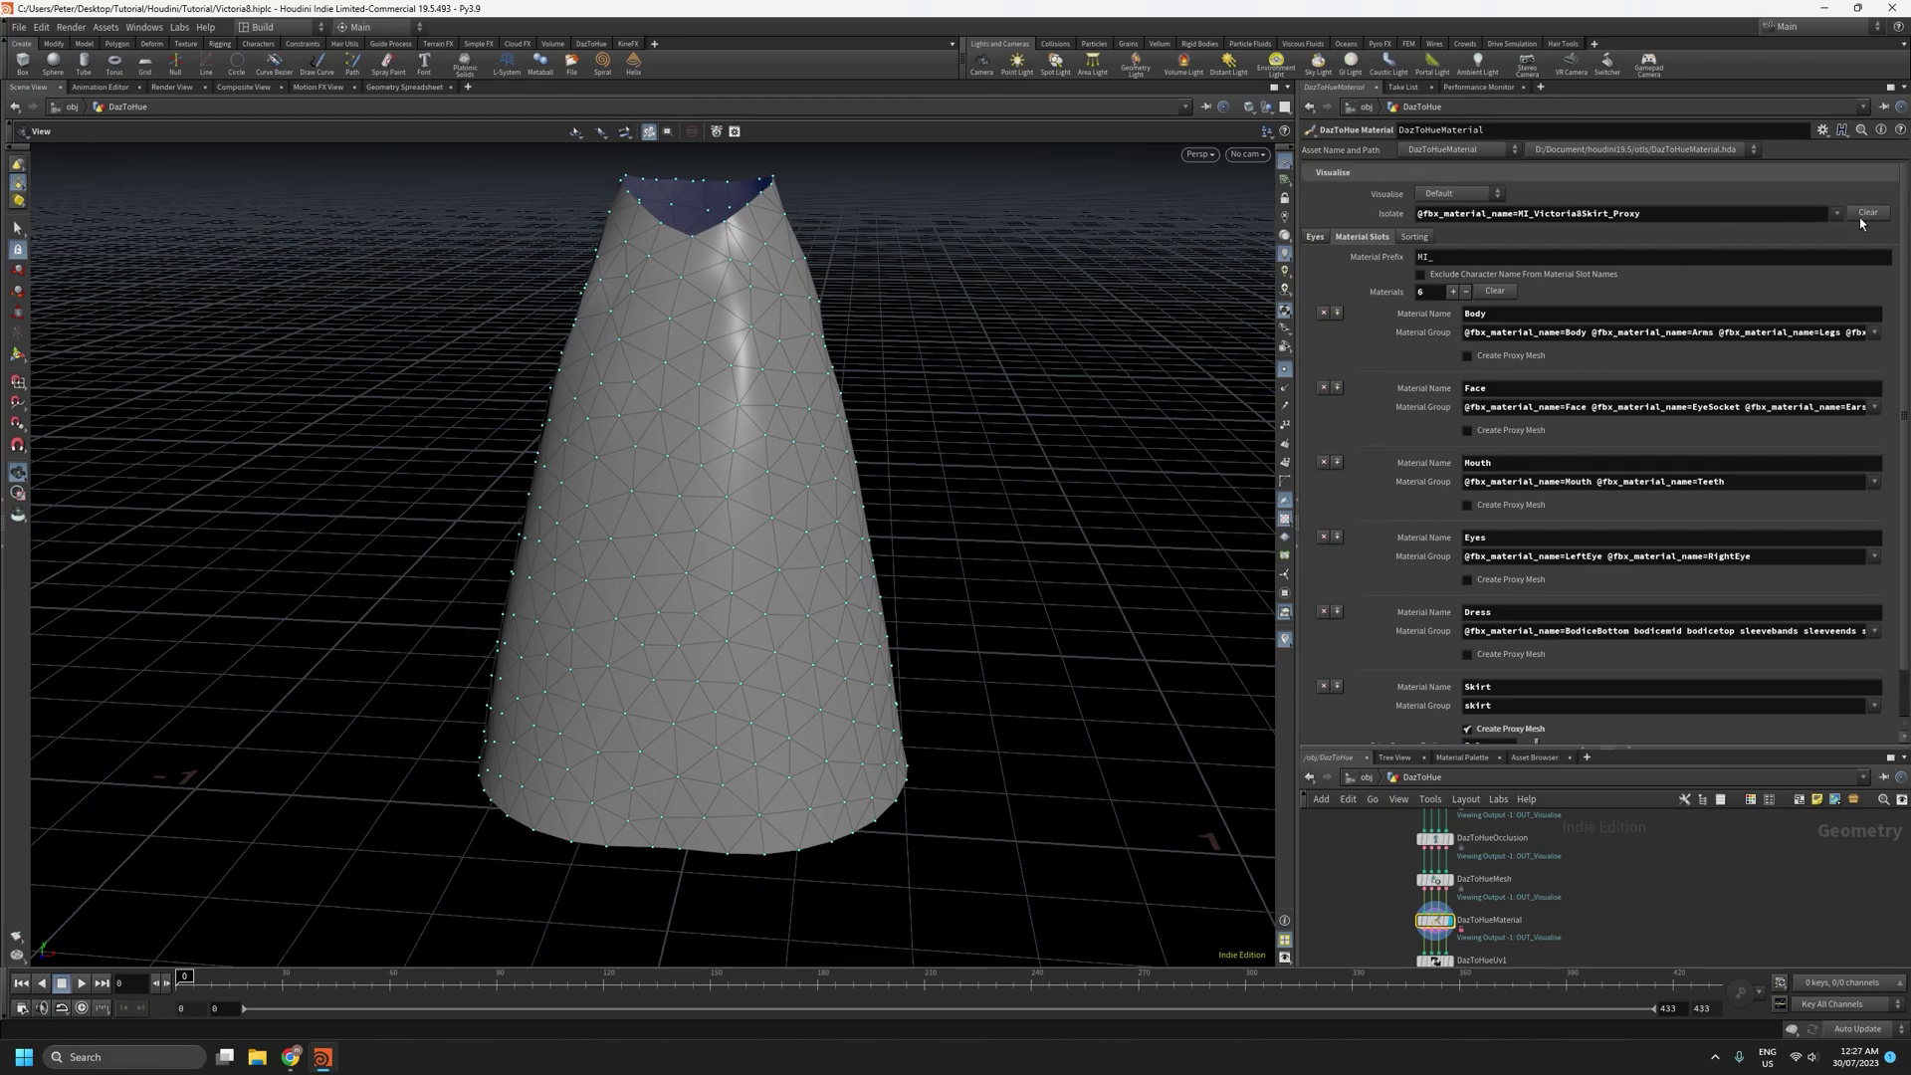
pyautogui.click(1284, 370)
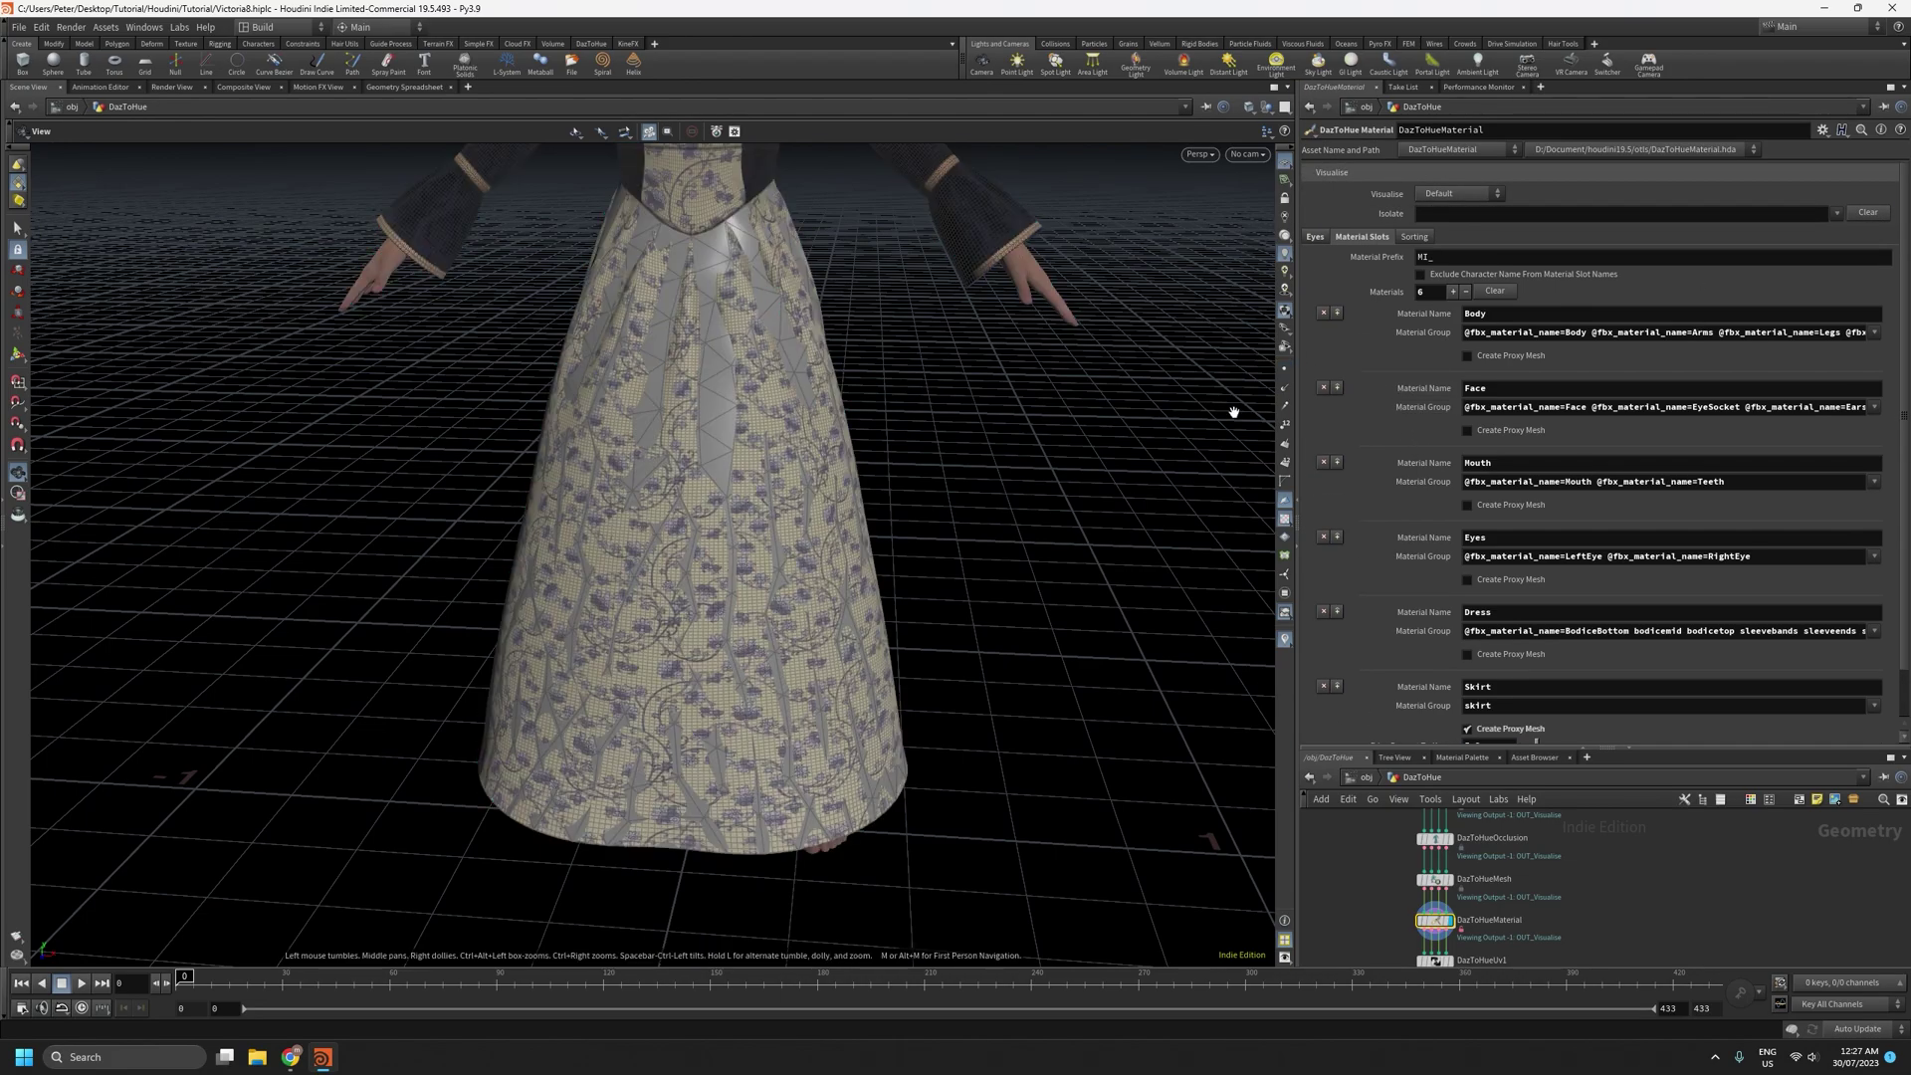
pyautogui.moveTo(836, 613)
pyautogui.mouseDown(button='right')
pyautogui.moveTo(802, 797)
pyautogui.moveTo(797, 648)
pyautogui.mouseUp(button='right')
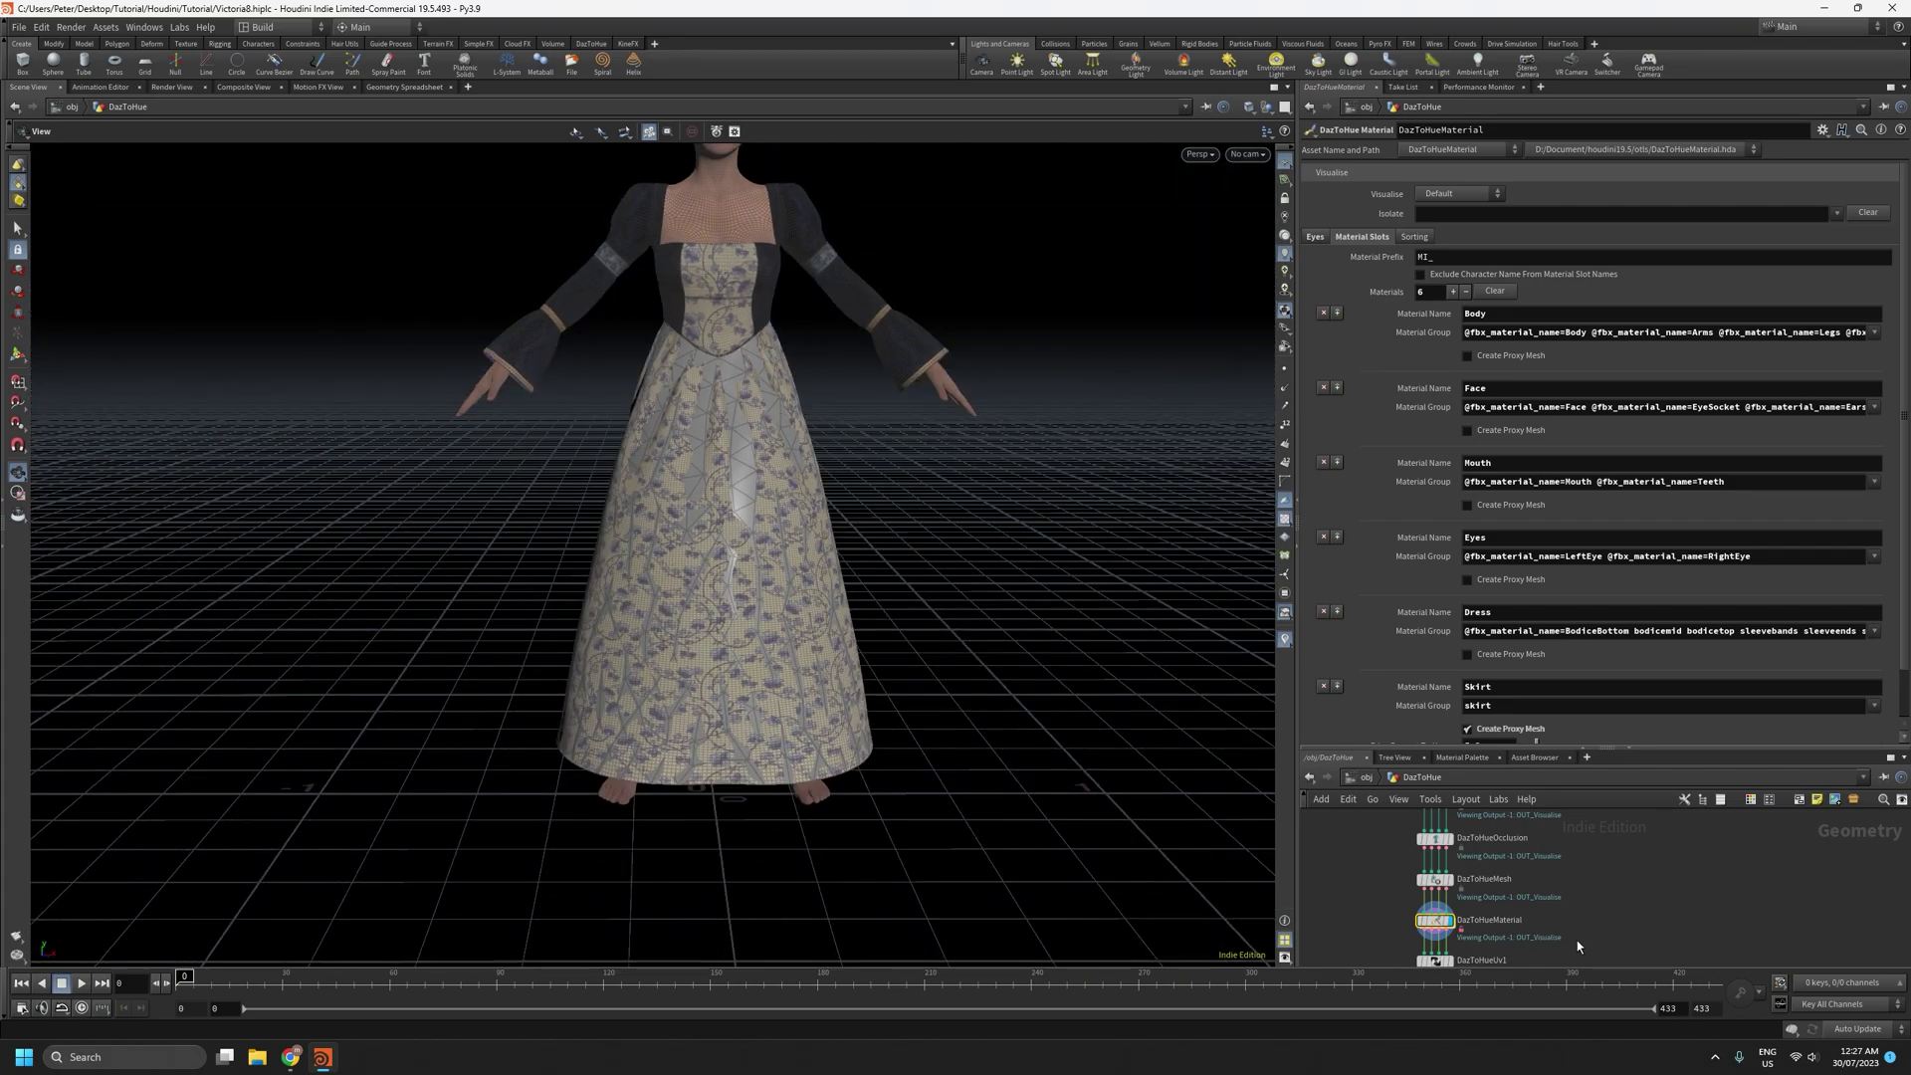
pyautogui.moveTo(1653, 751); pyautogui.dragTo(1656, 367)
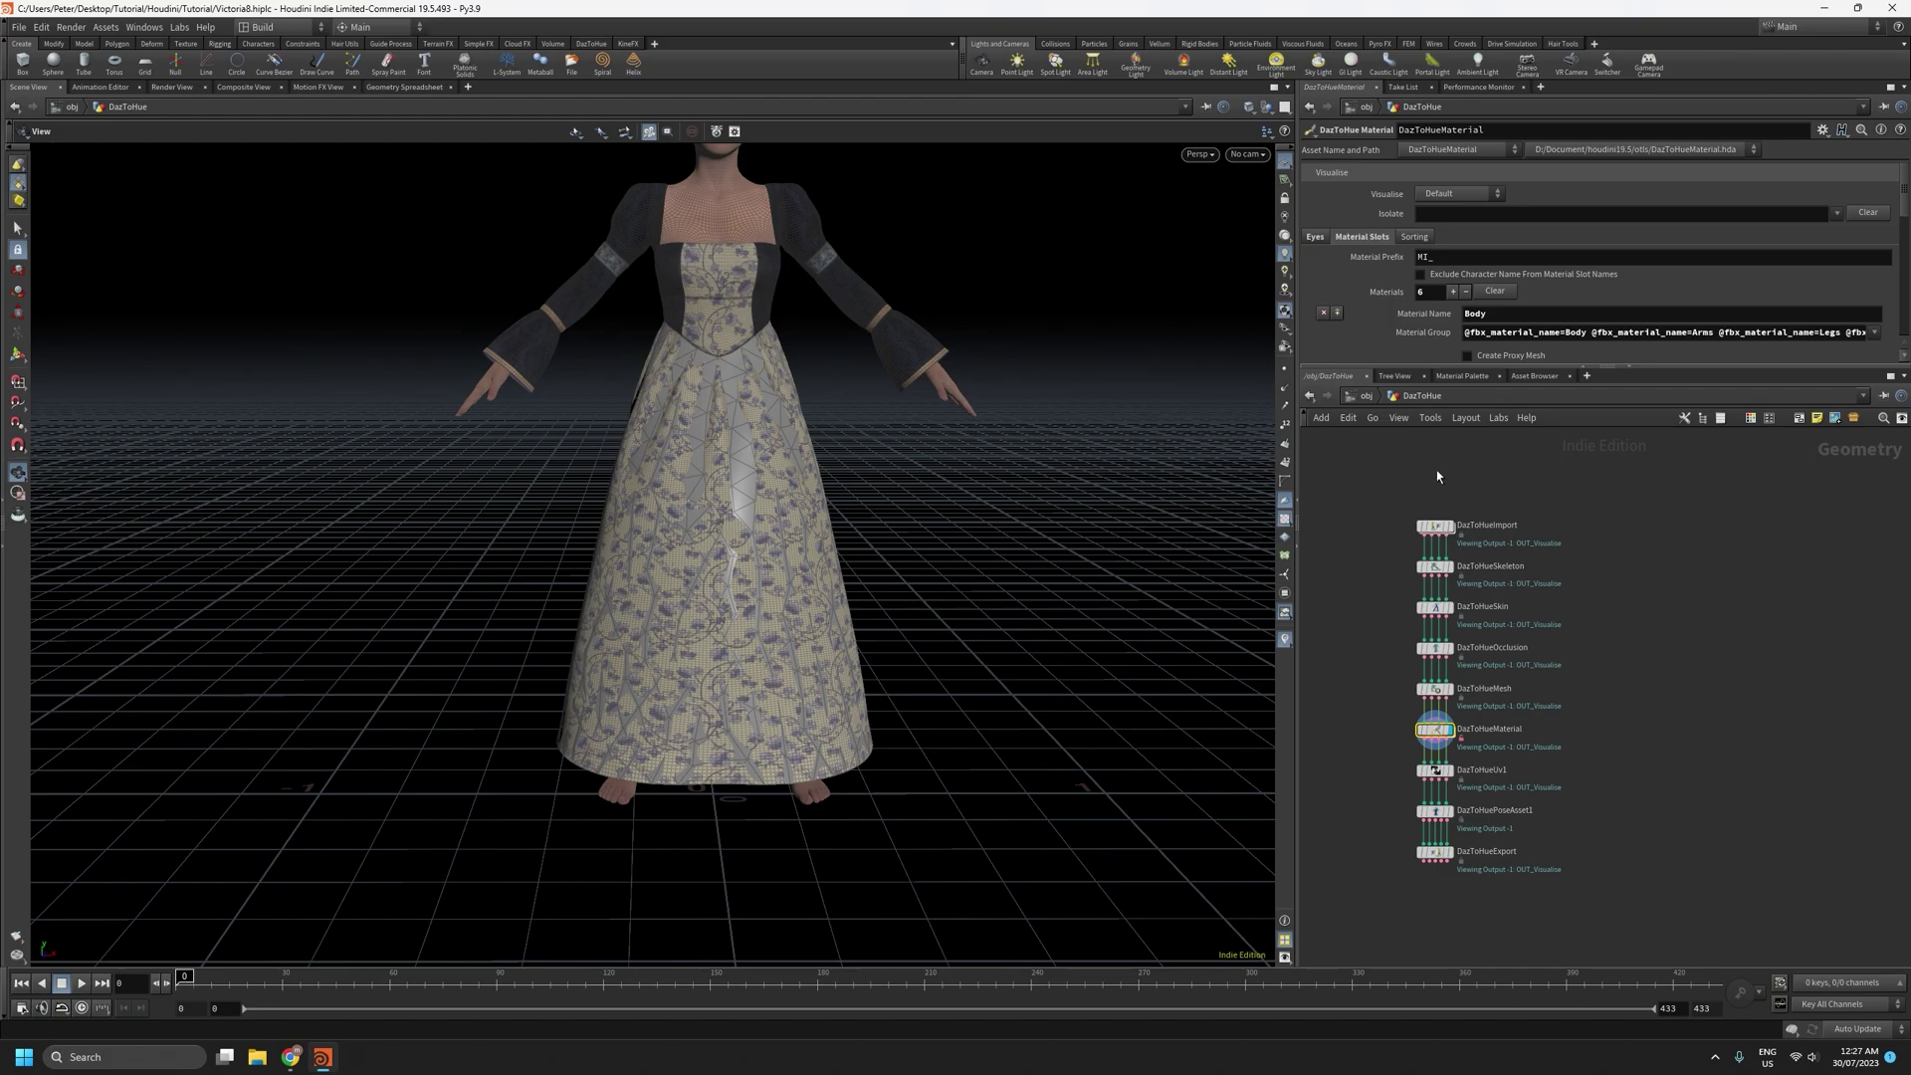
pyautogui.moveTo(1443, 368); pyautogui.dragTo(1443, 591)
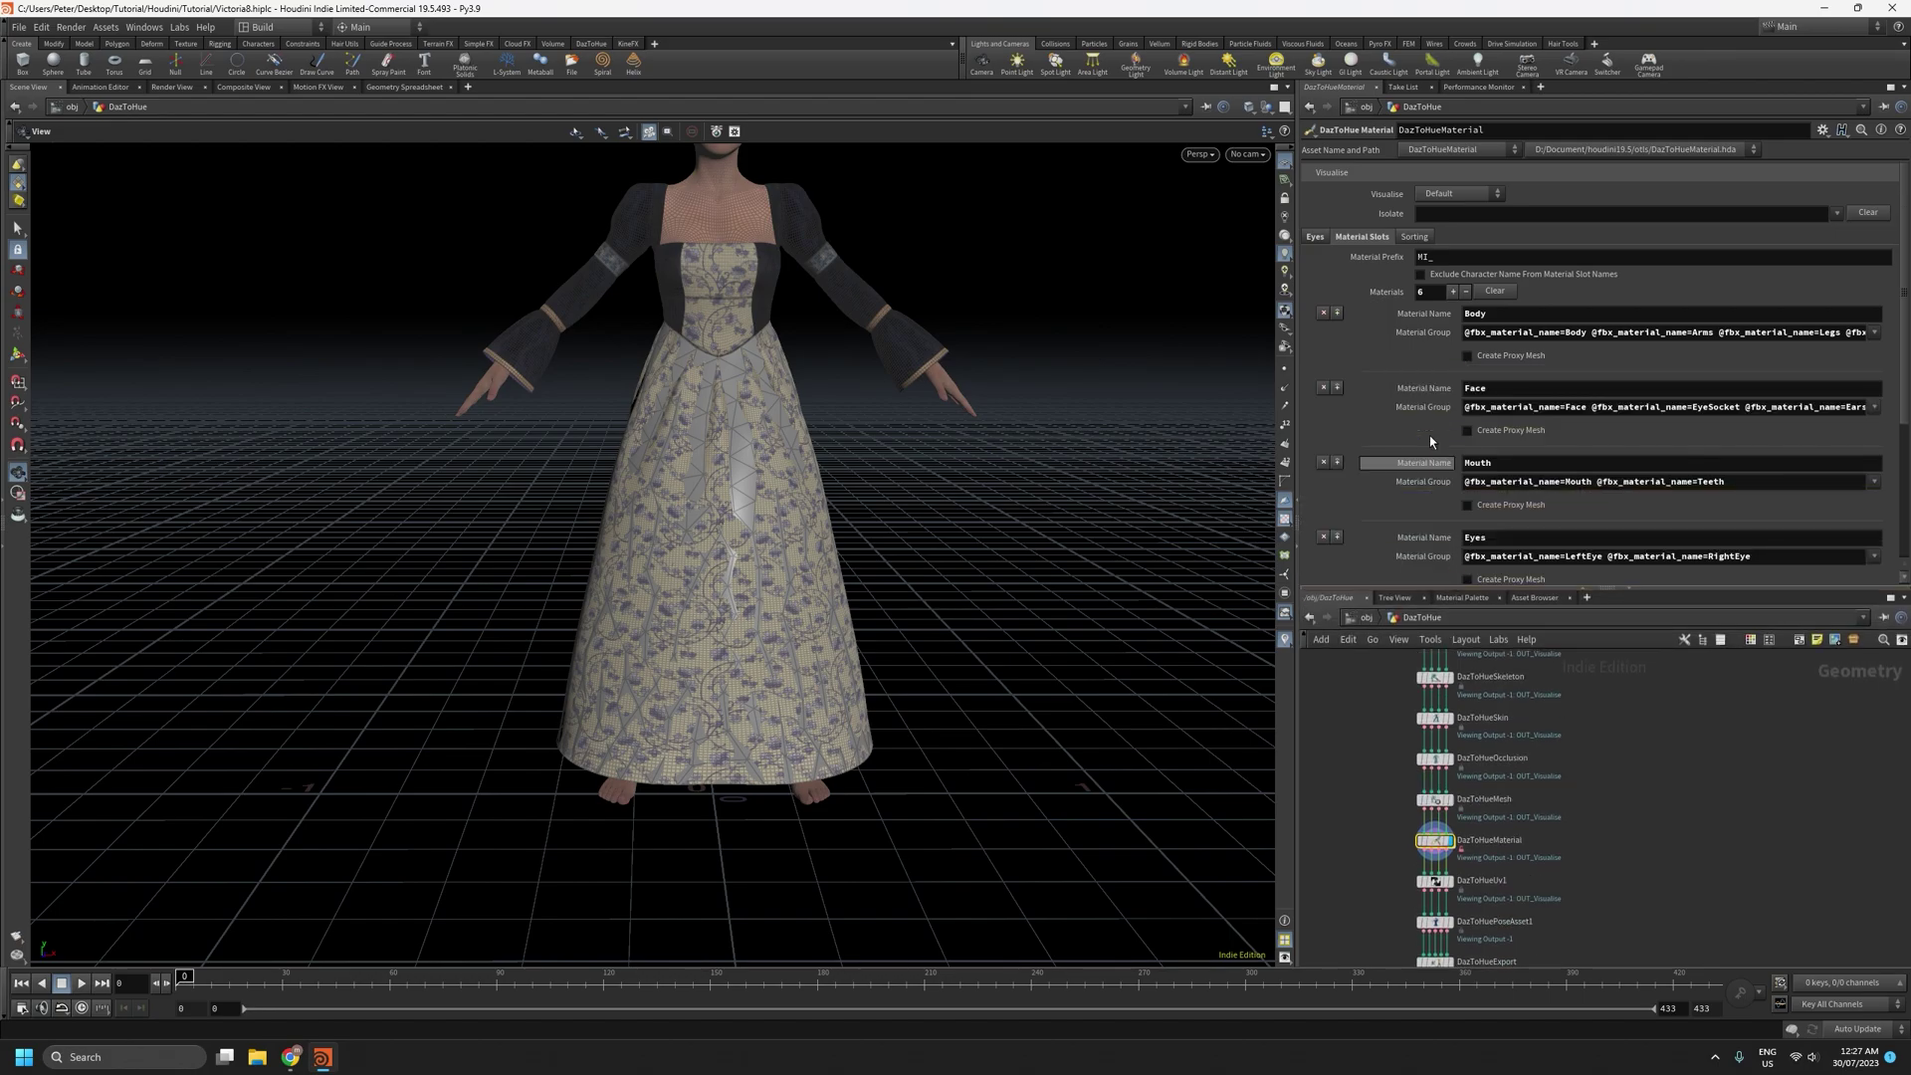
# Switch Visualise to Comparison and frame the Fbx and Alembic figures side by side
pyautogui.click(1458, 193)
pyautogui.click(1463, 224)
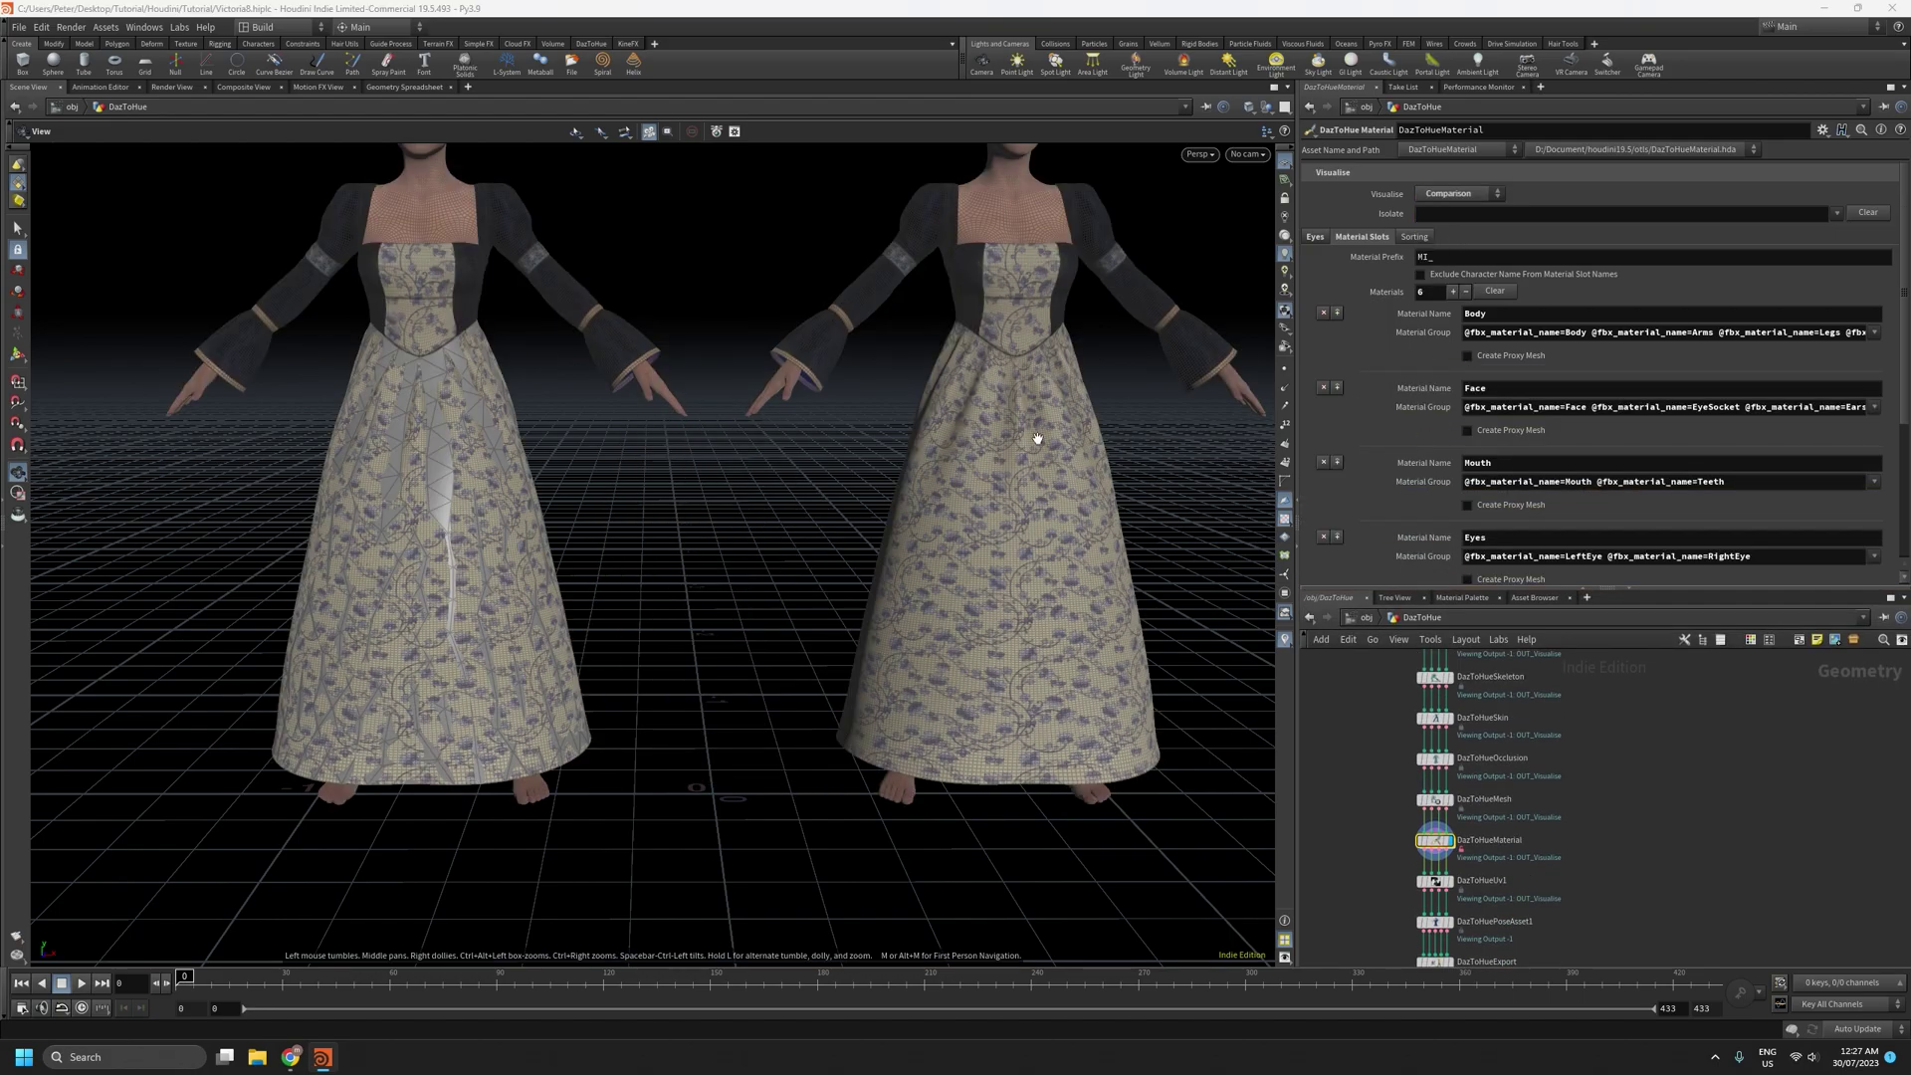
pyautogui.moveTo(1037, 438); pyautogui.dragTo(750, 664, button='right')
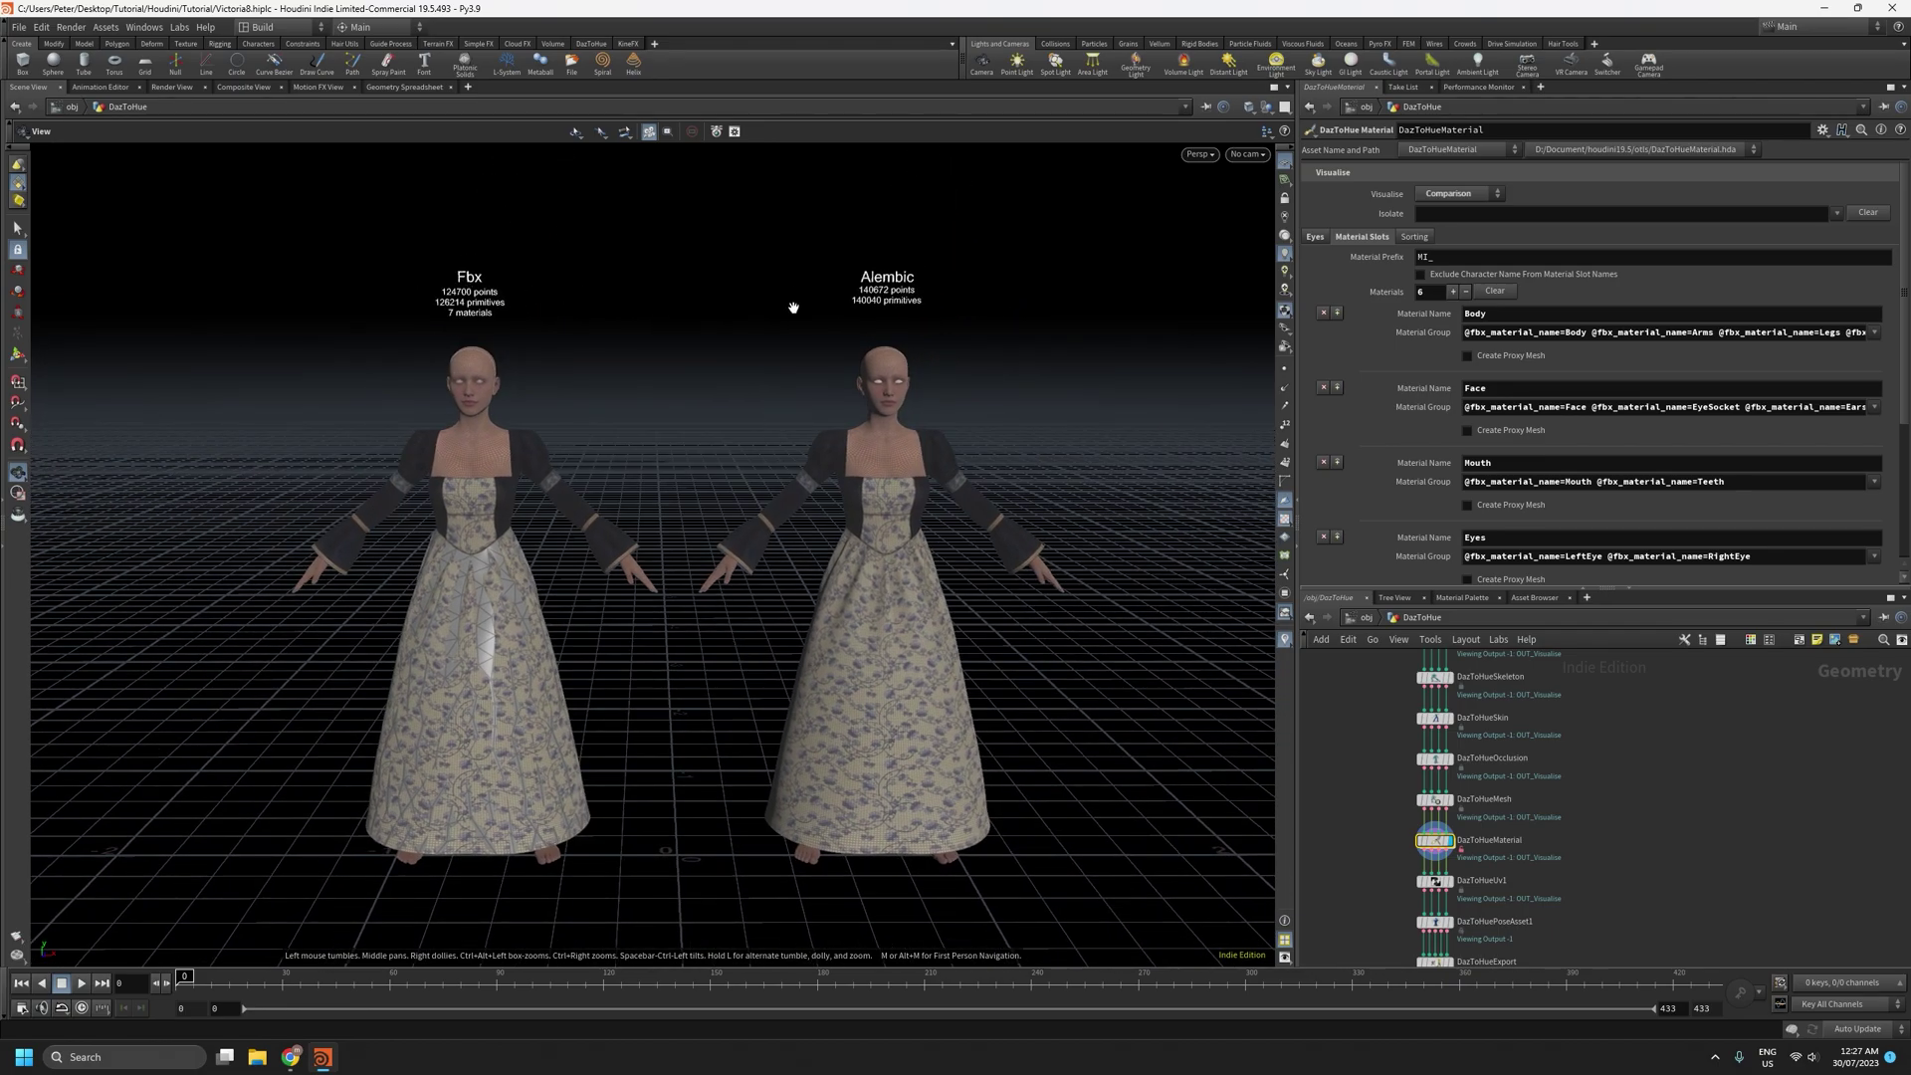
pyautogui.moveTo(493, 622); pyautogui.dragTo(495, 648)
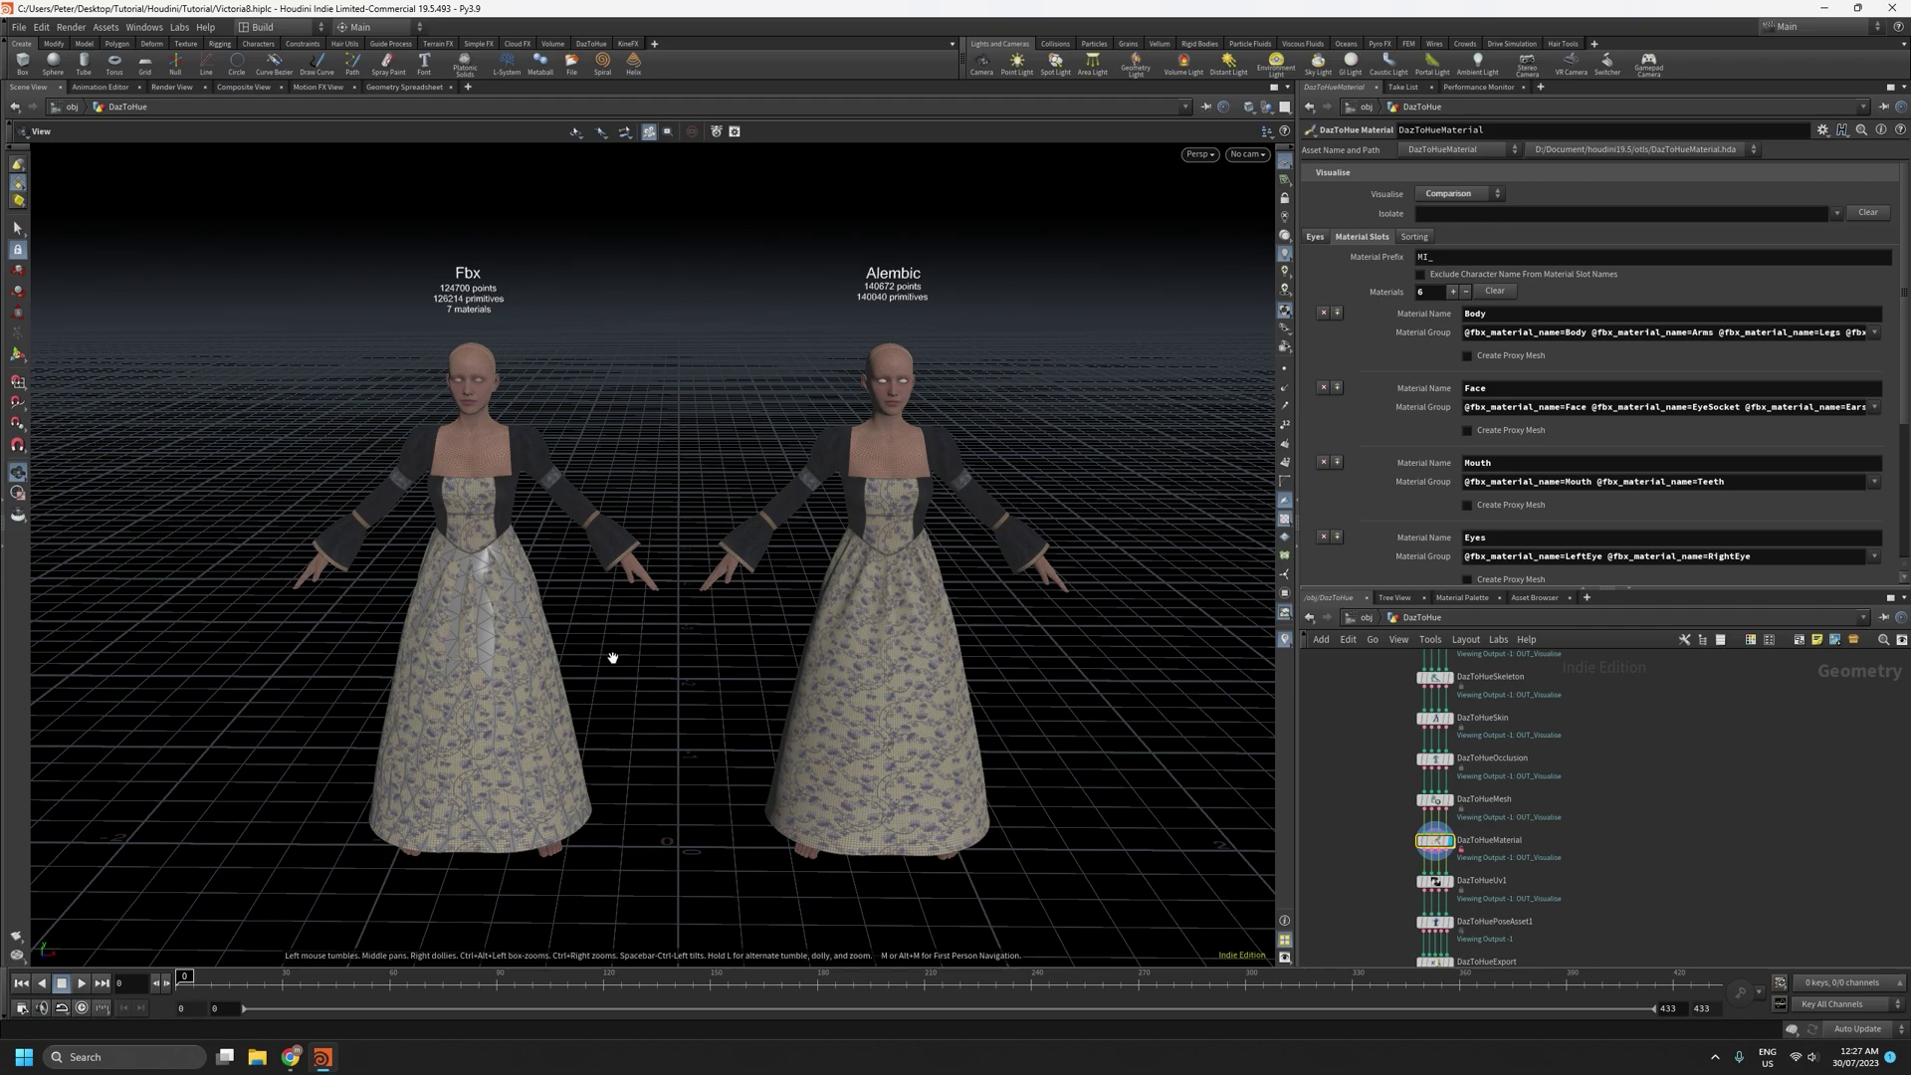
pyautogui.moveTo(479, 702); pyautogui.dragTo(512, 723)
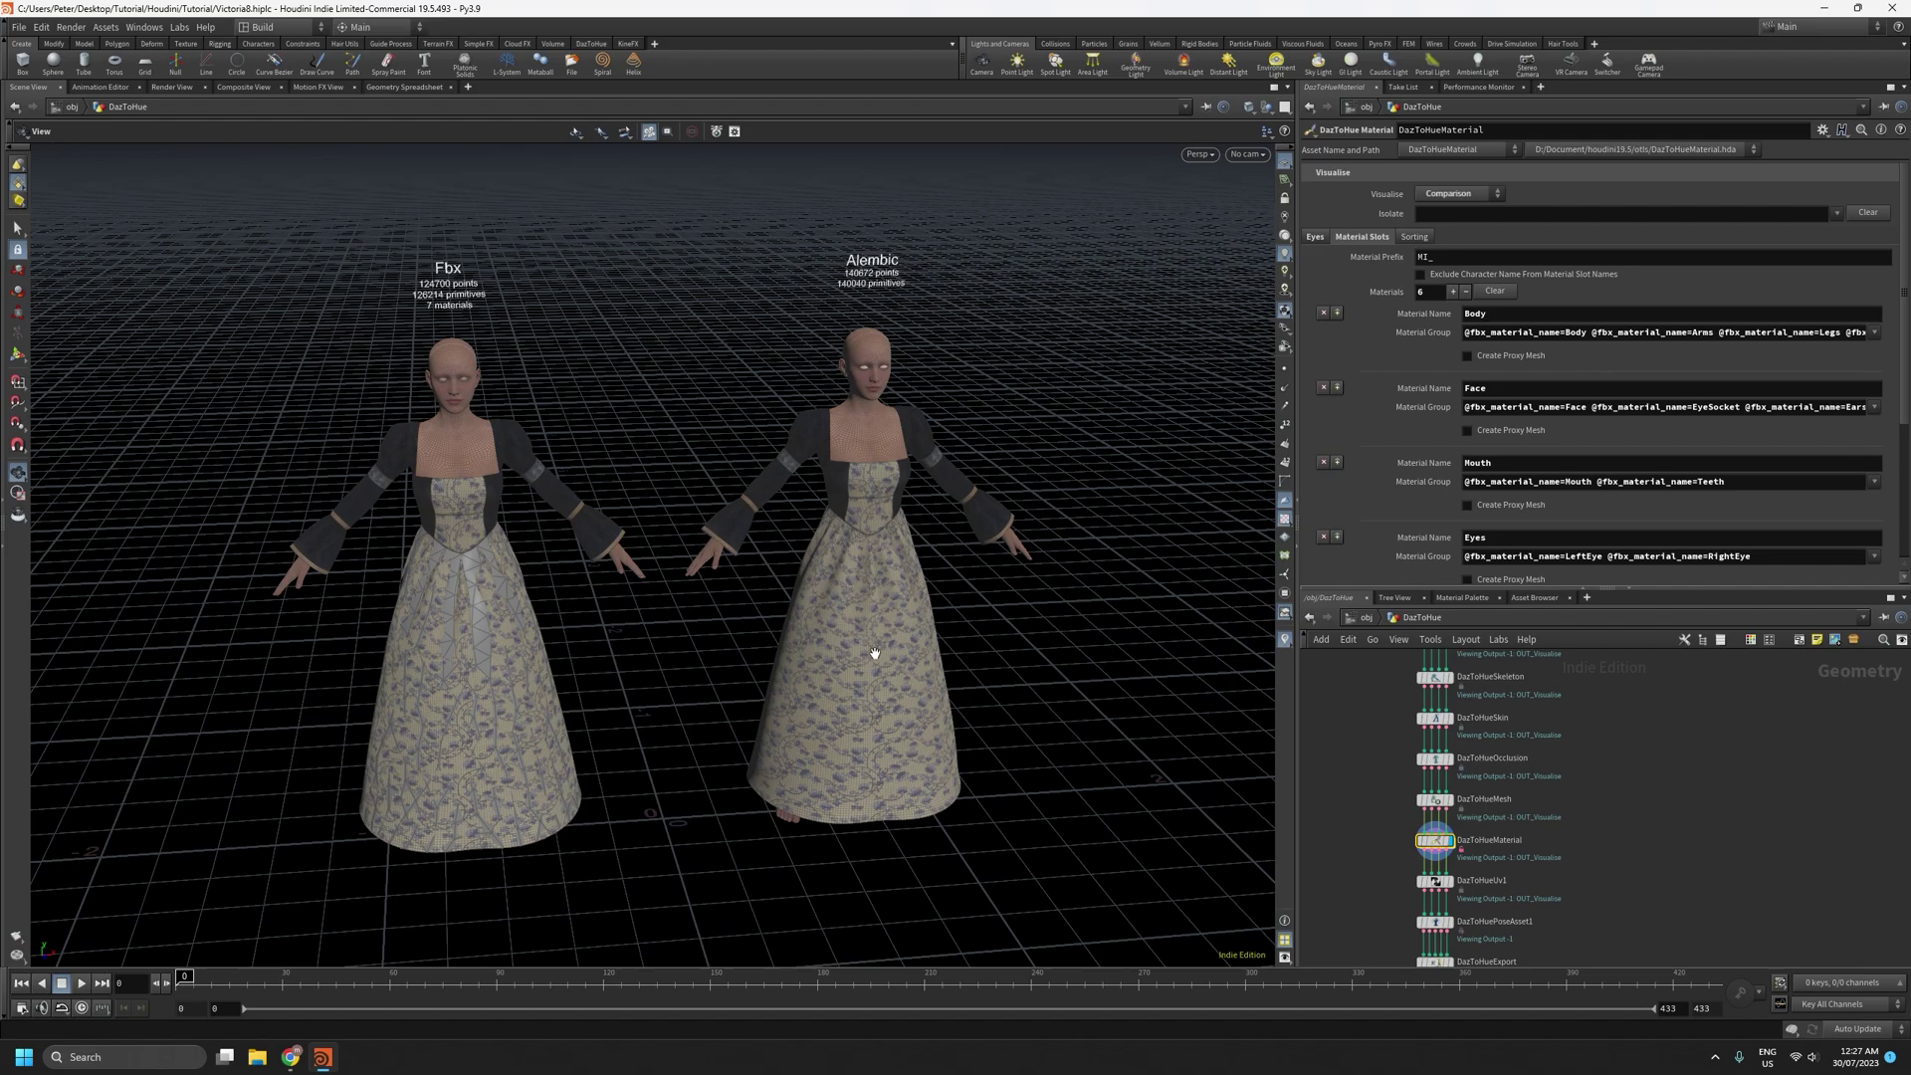
pyautogui.moveTo(874, 653); pyautogui.dragTo(840, 659)
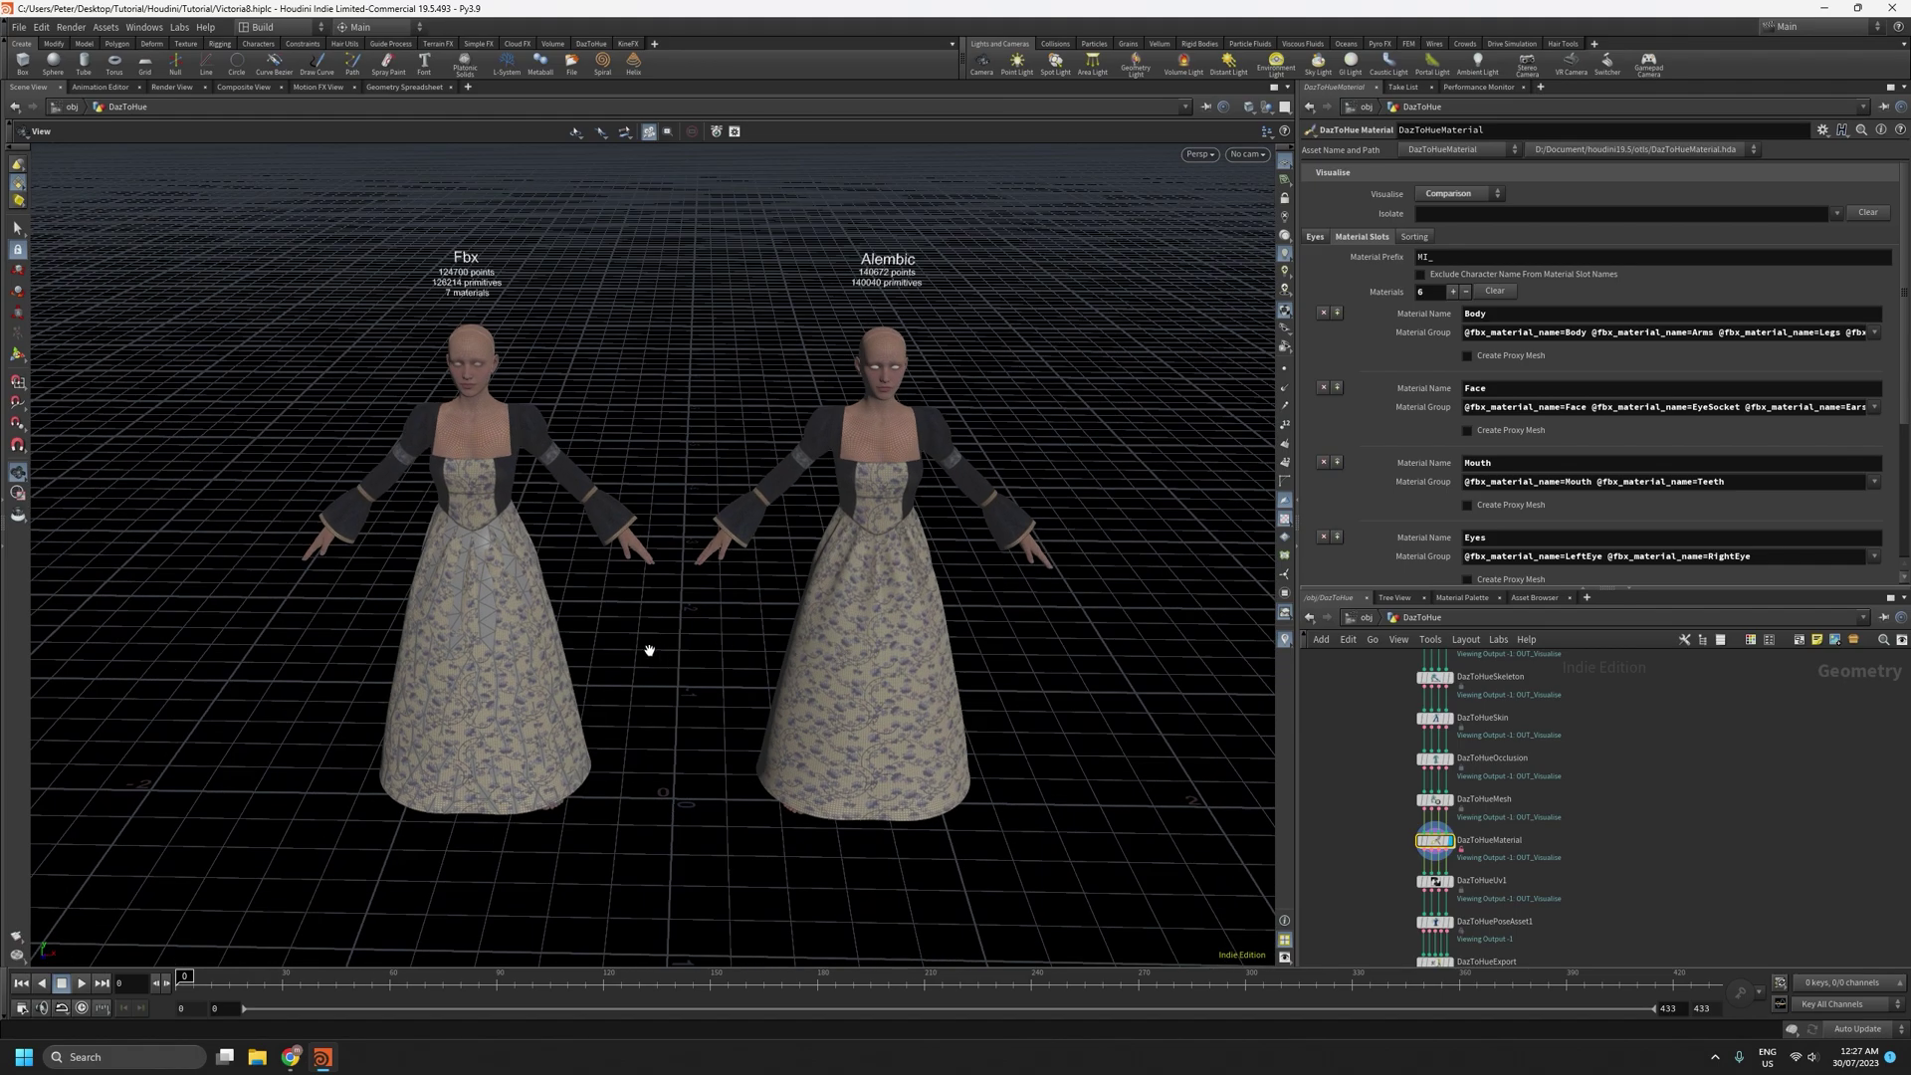
pyautogui.moveTo(720, 632); pyautogui.dragTo(692, 594)
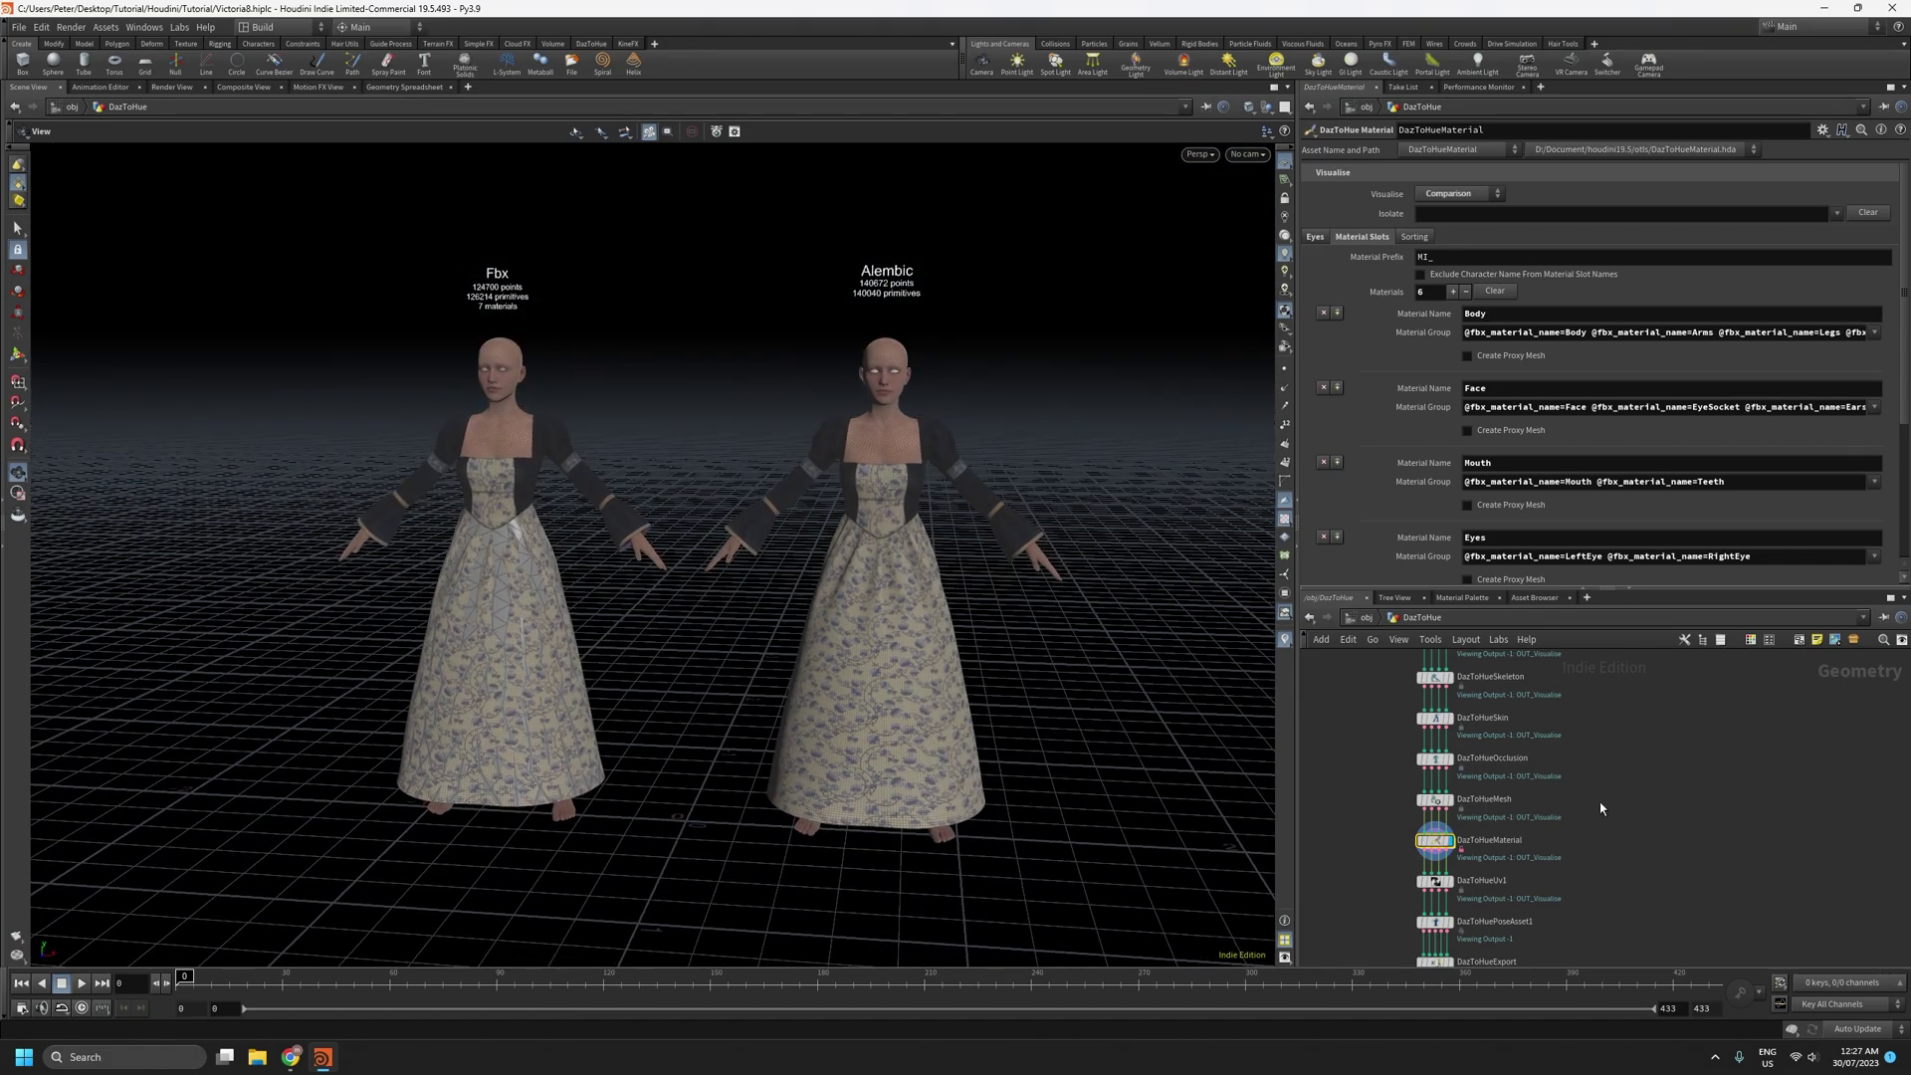
# Zoom and pan the network editor to reveal the import and skeleton nodes
pyautogui.scroll(-3, 1602, 809)
pyautogui.moveTo(960, 696); pyautogui.dragTo(896, 651)
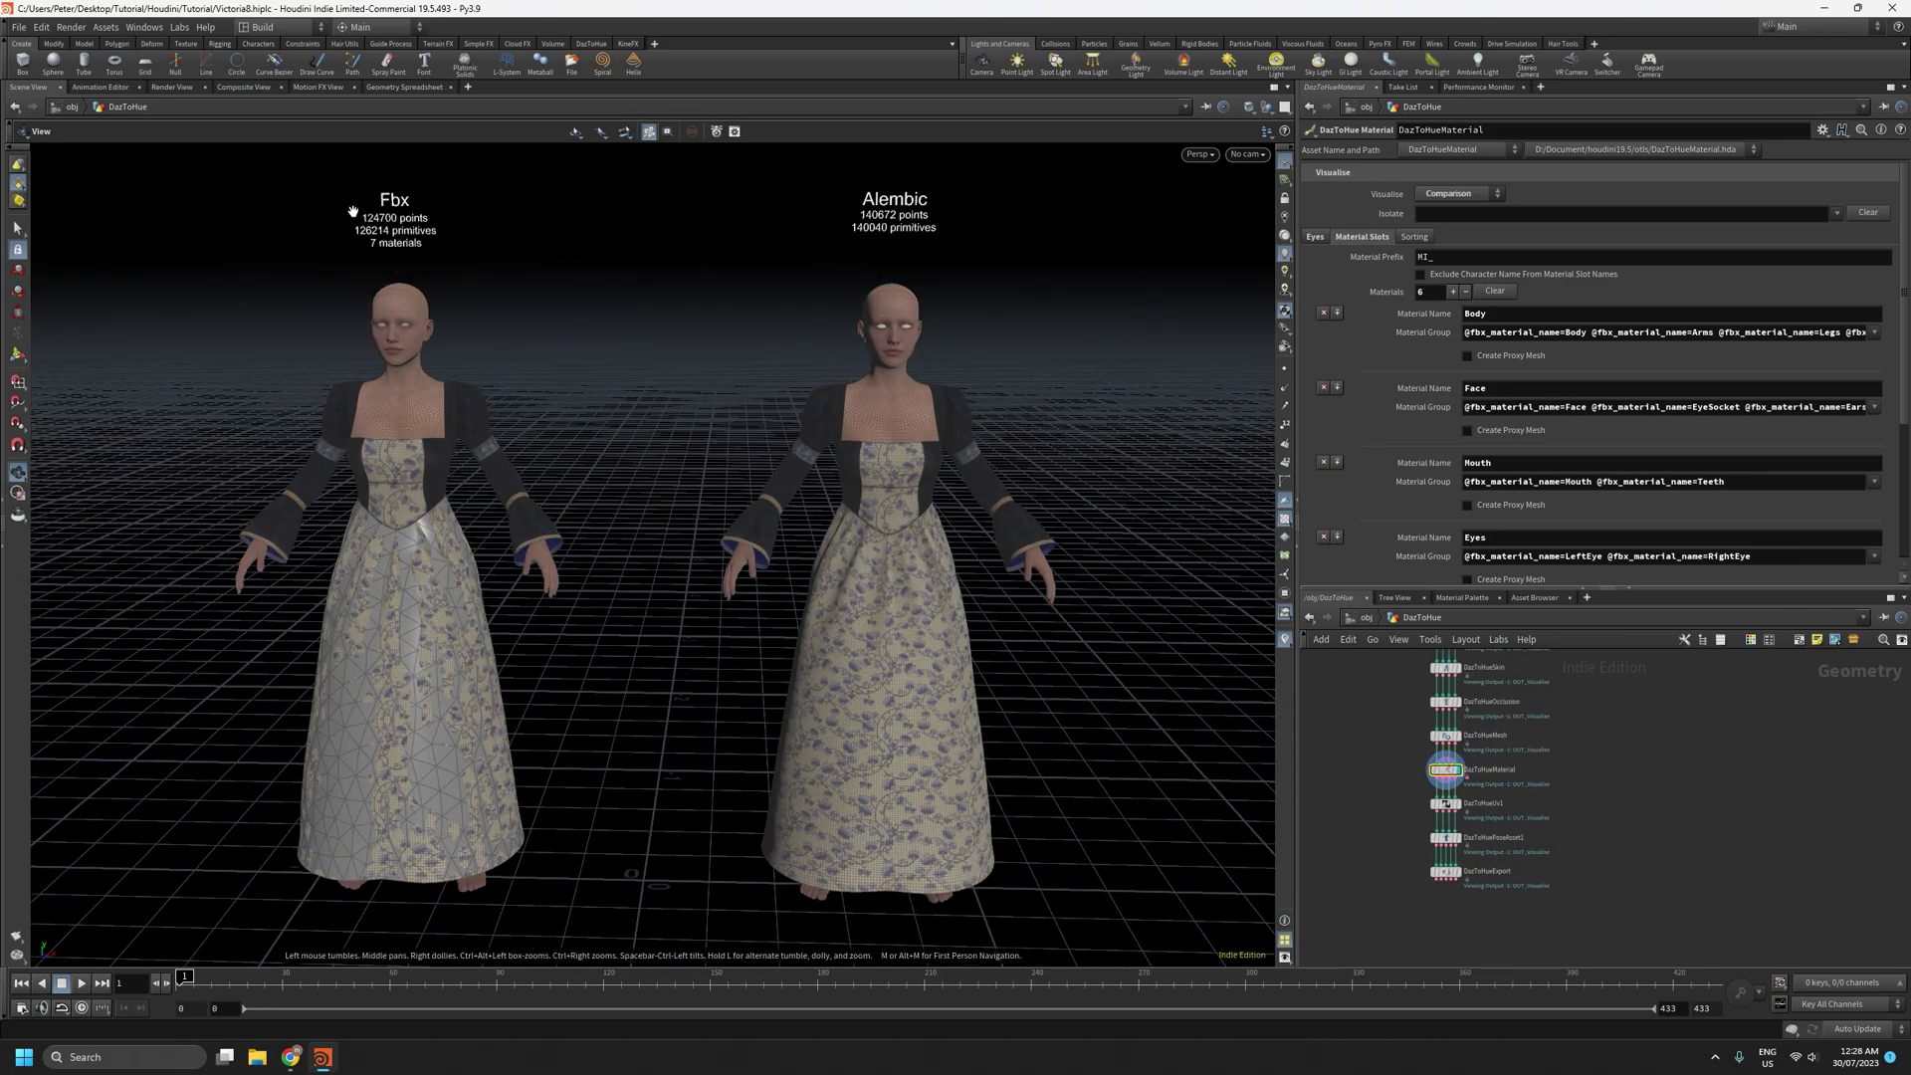
pyautogui.moveTo(449, 263); pyautogui.dragTo(487, 251)
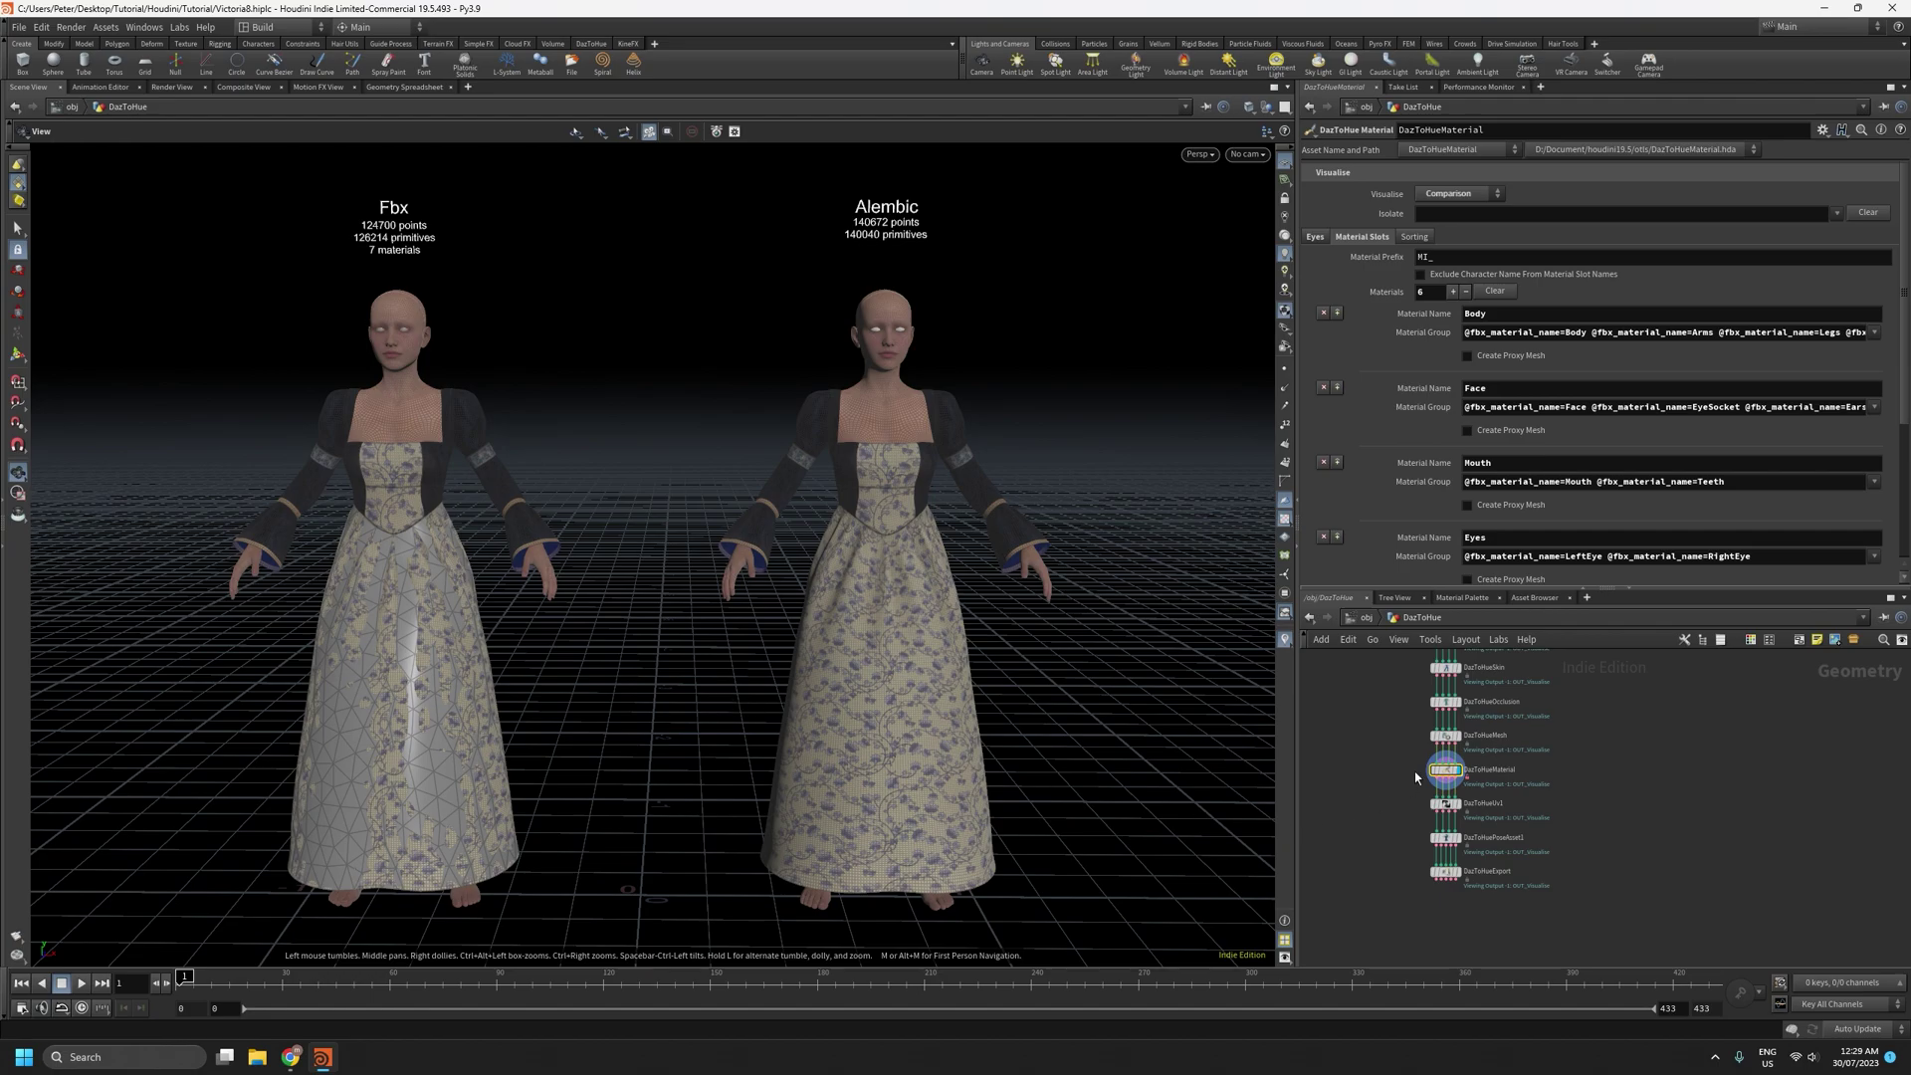
pyautogui.moveTo(1417, 777)
pyautogui.mouseDown(button='middle')
pyautogui.moveTo(1399, 870)
pyautogui.moveTo(1391, 794)
pyautogui.mouseUp(button='middle')
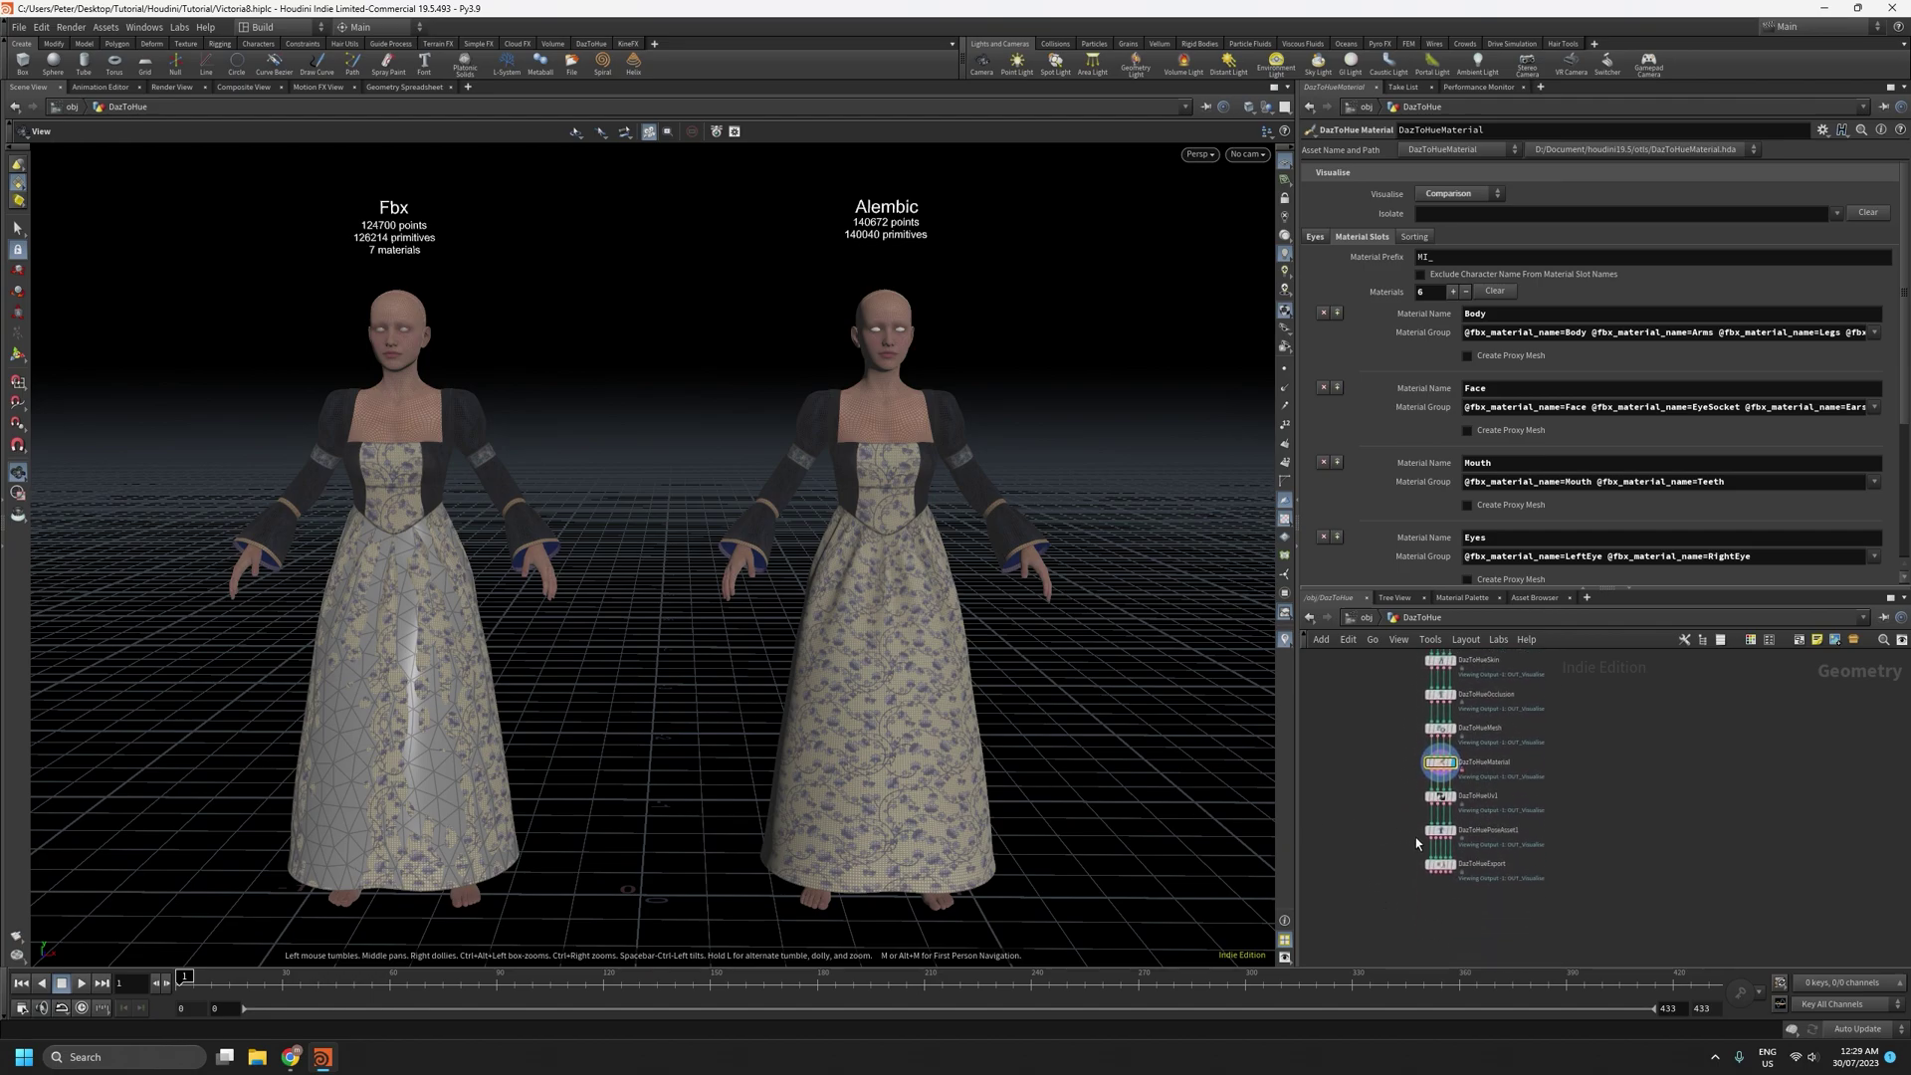
# Display and select the DazToHuePoseAsset1 node
pyautogui.moveTo(1443, 868)
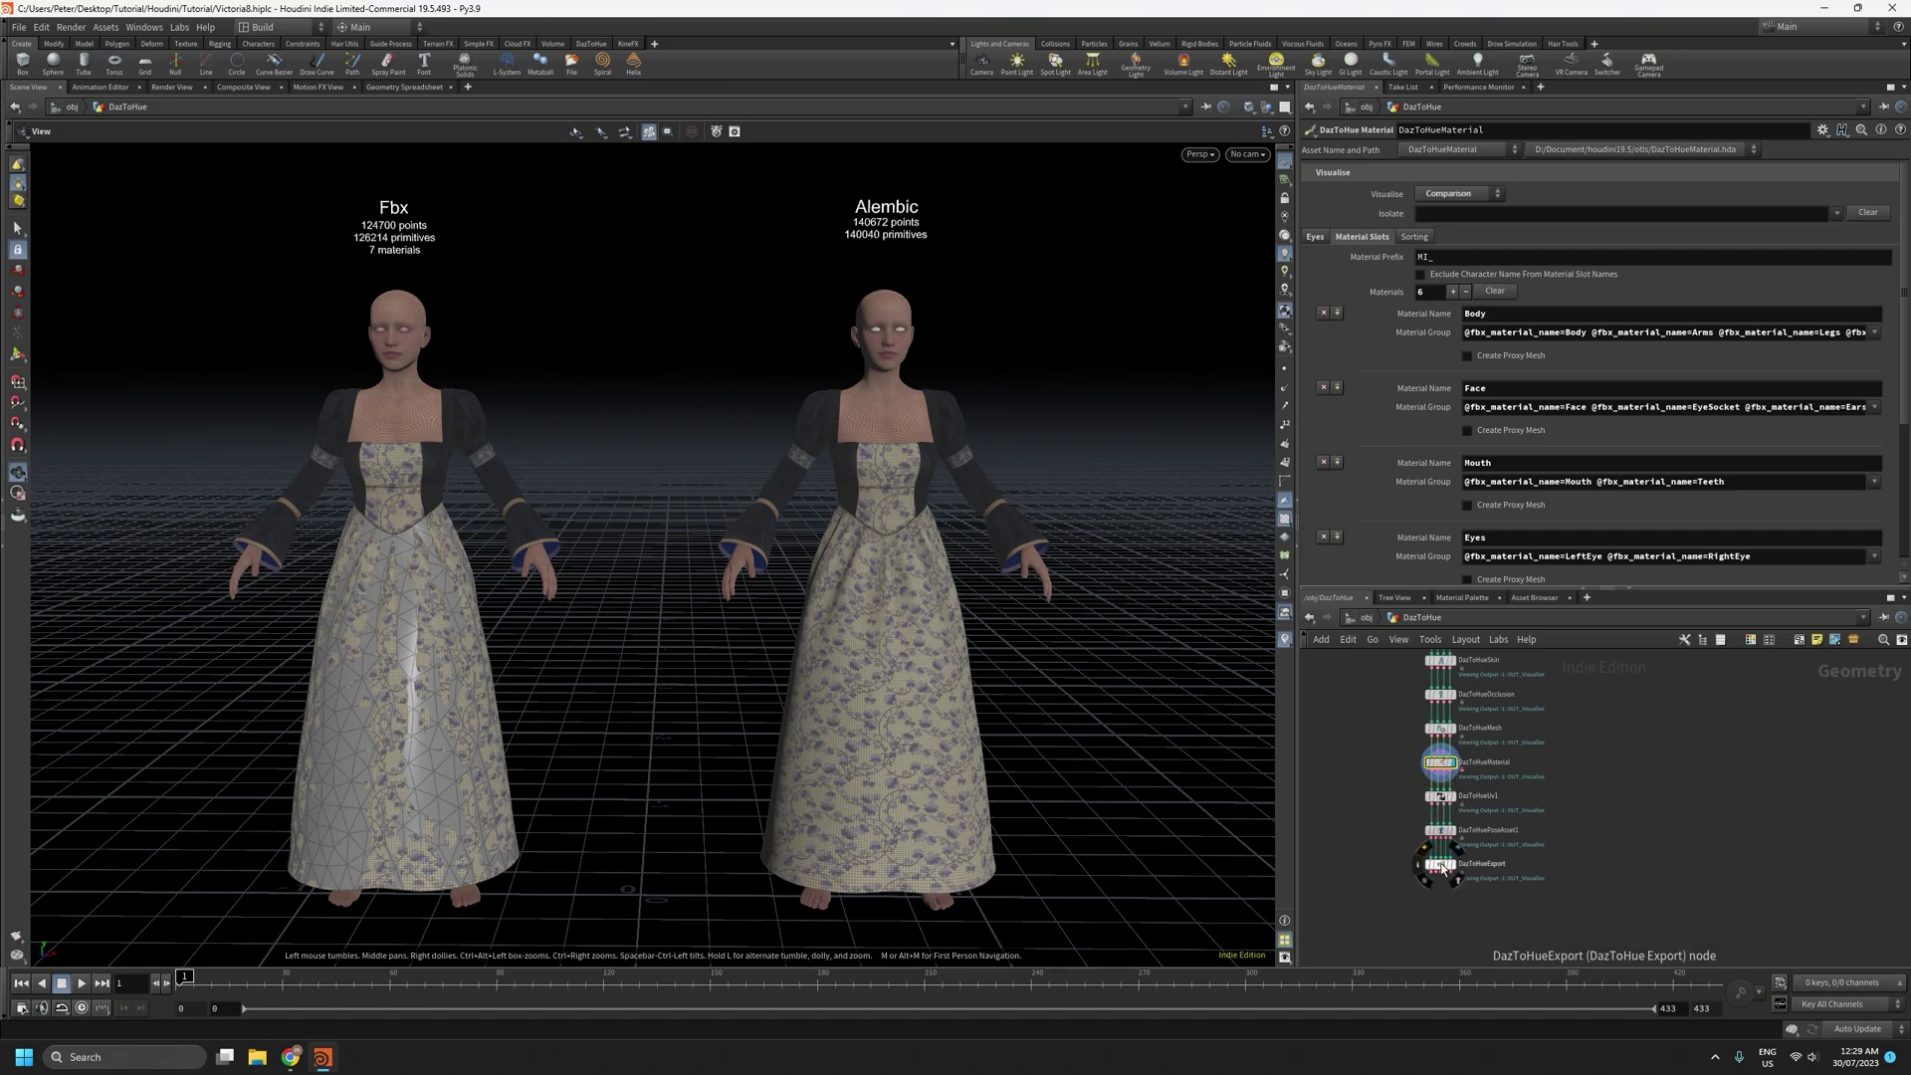
pyautogui.scroll(3, 1443, 869)
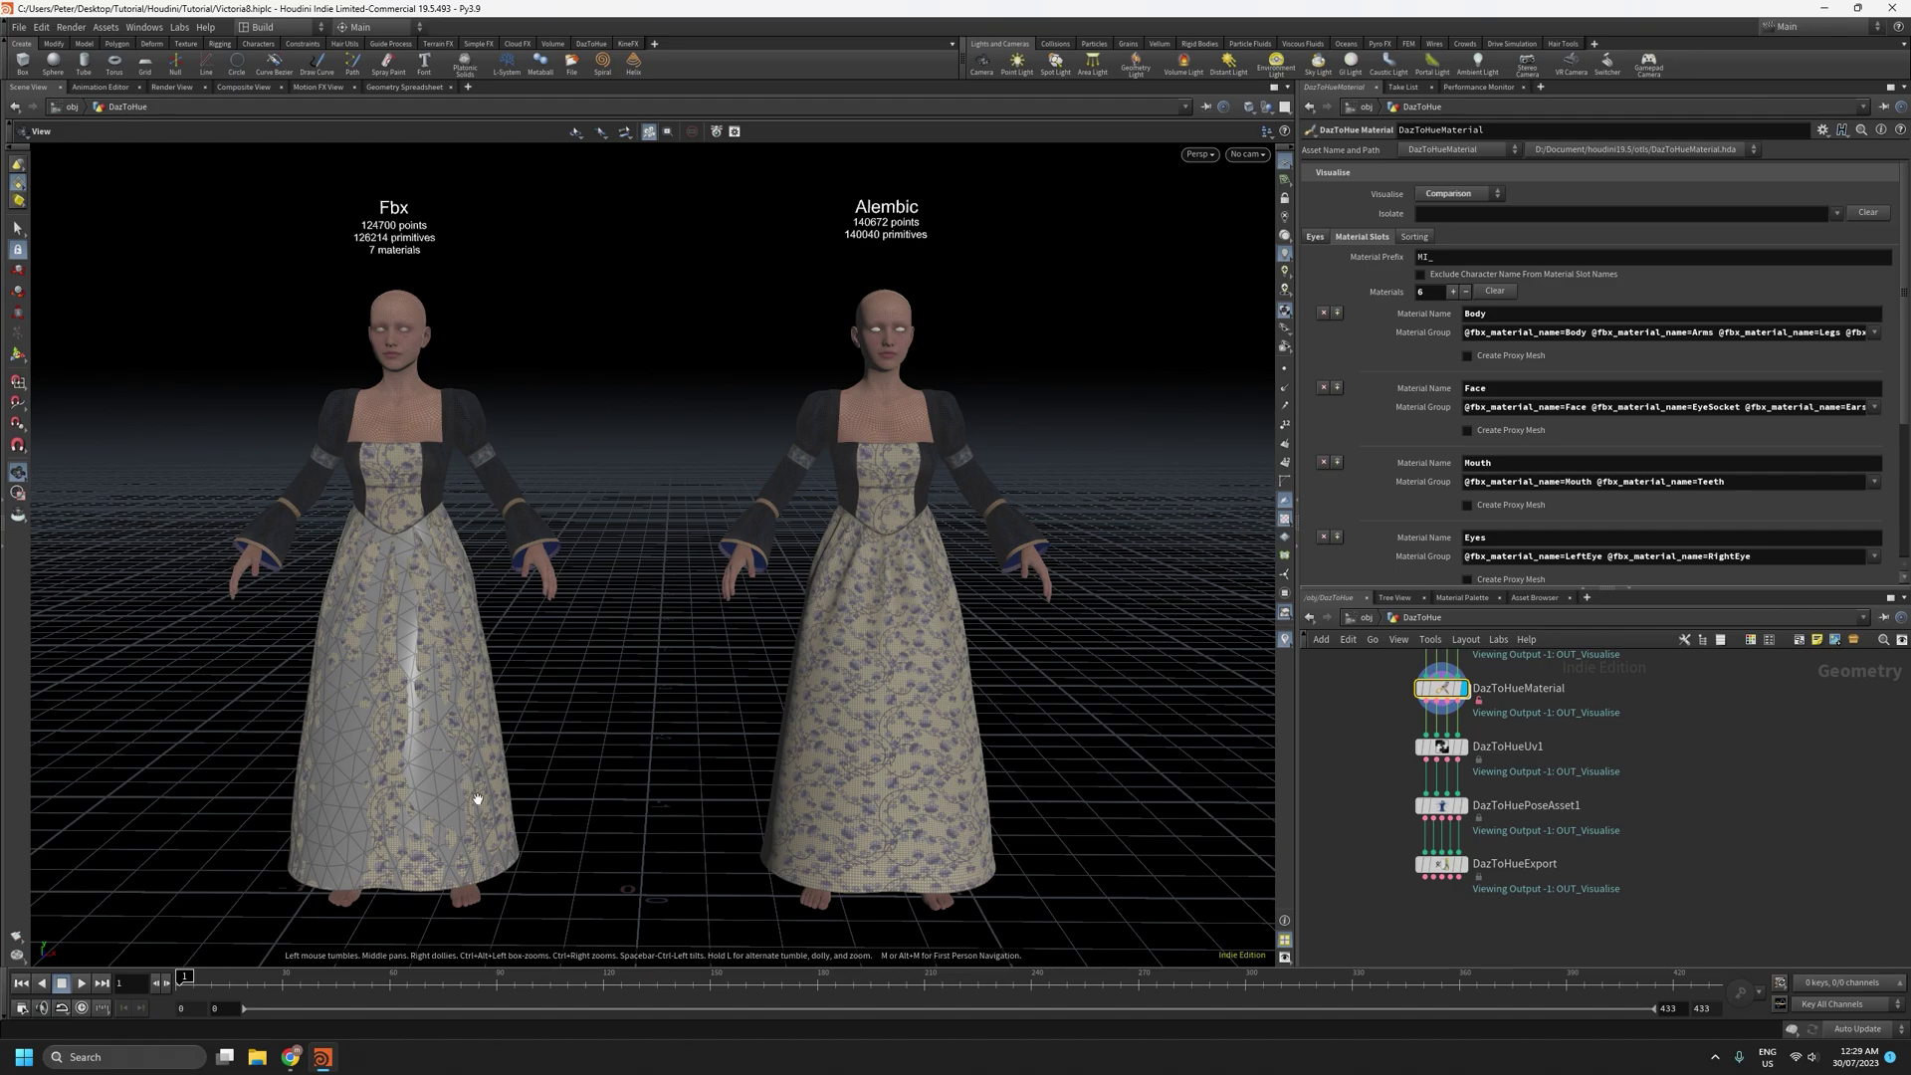
pyautogui.click(1446, 812)
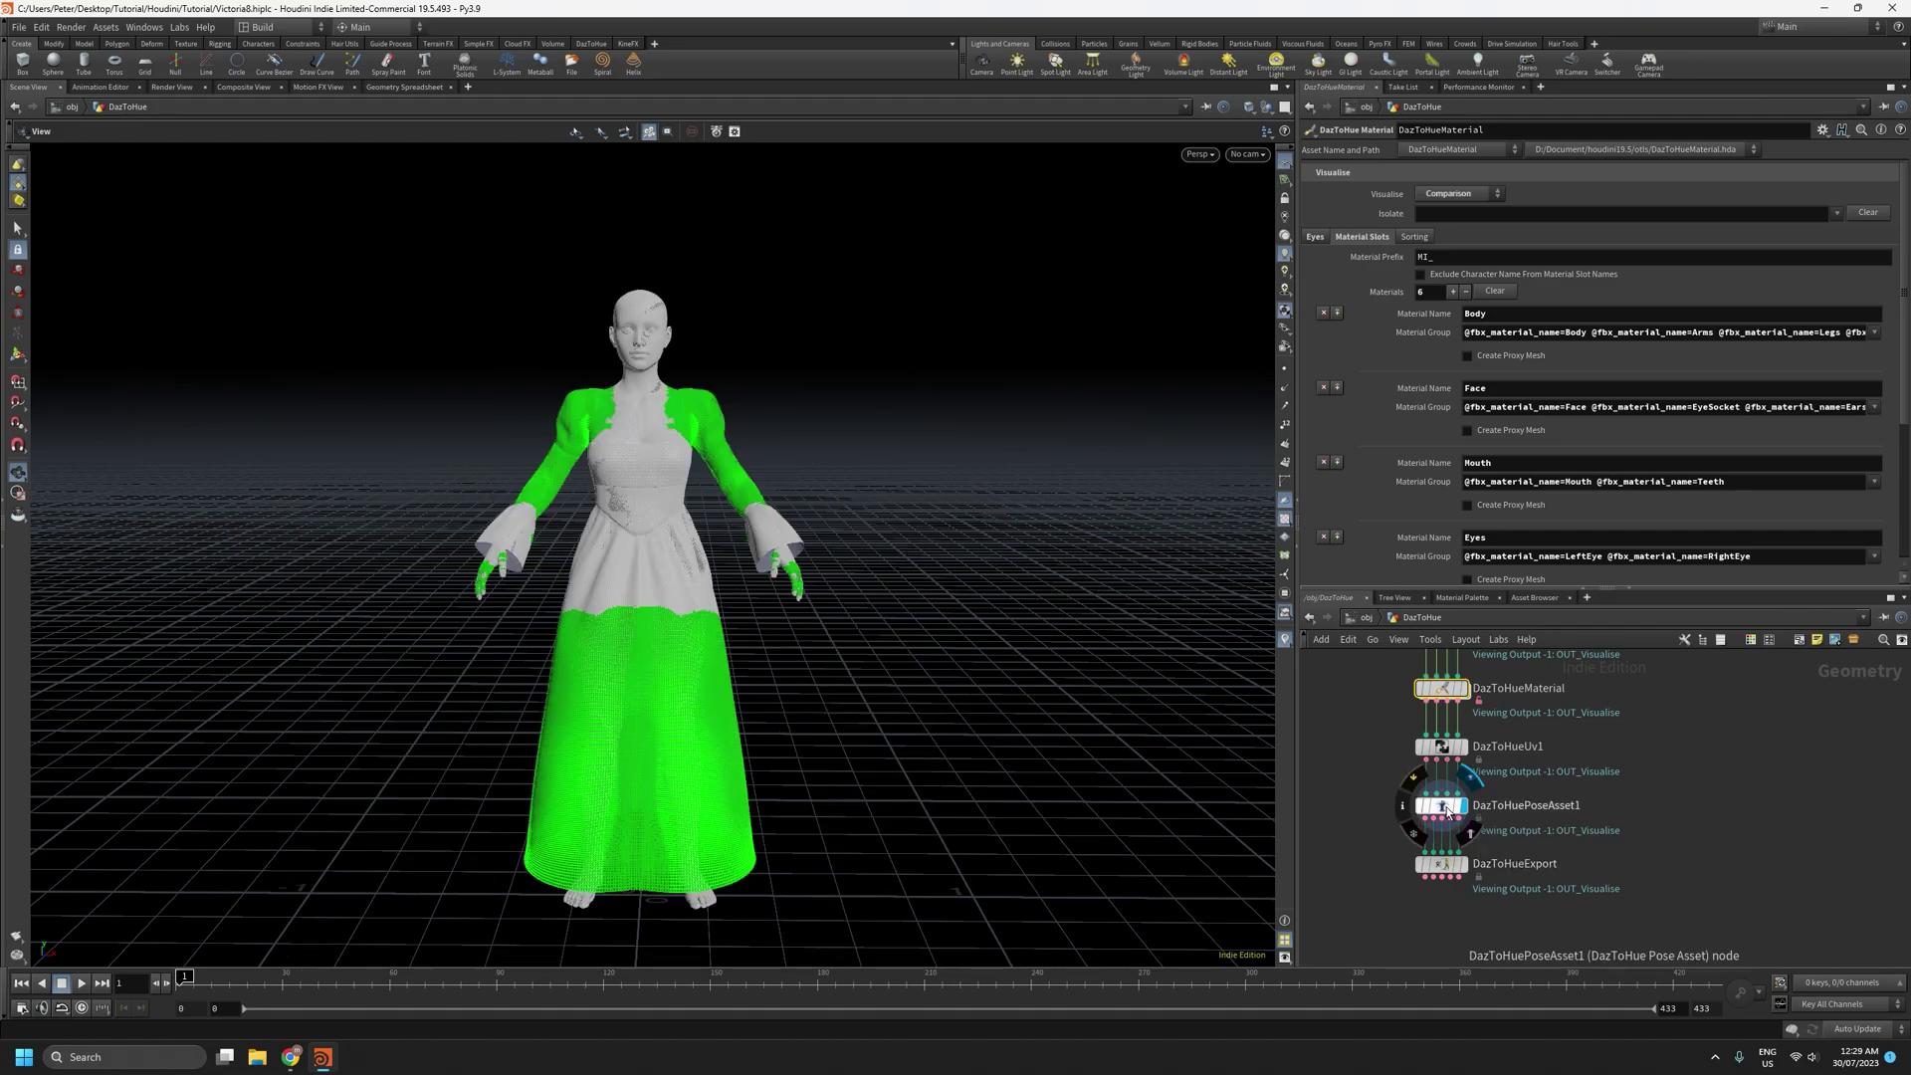
pyautogui.click(1446, 811)
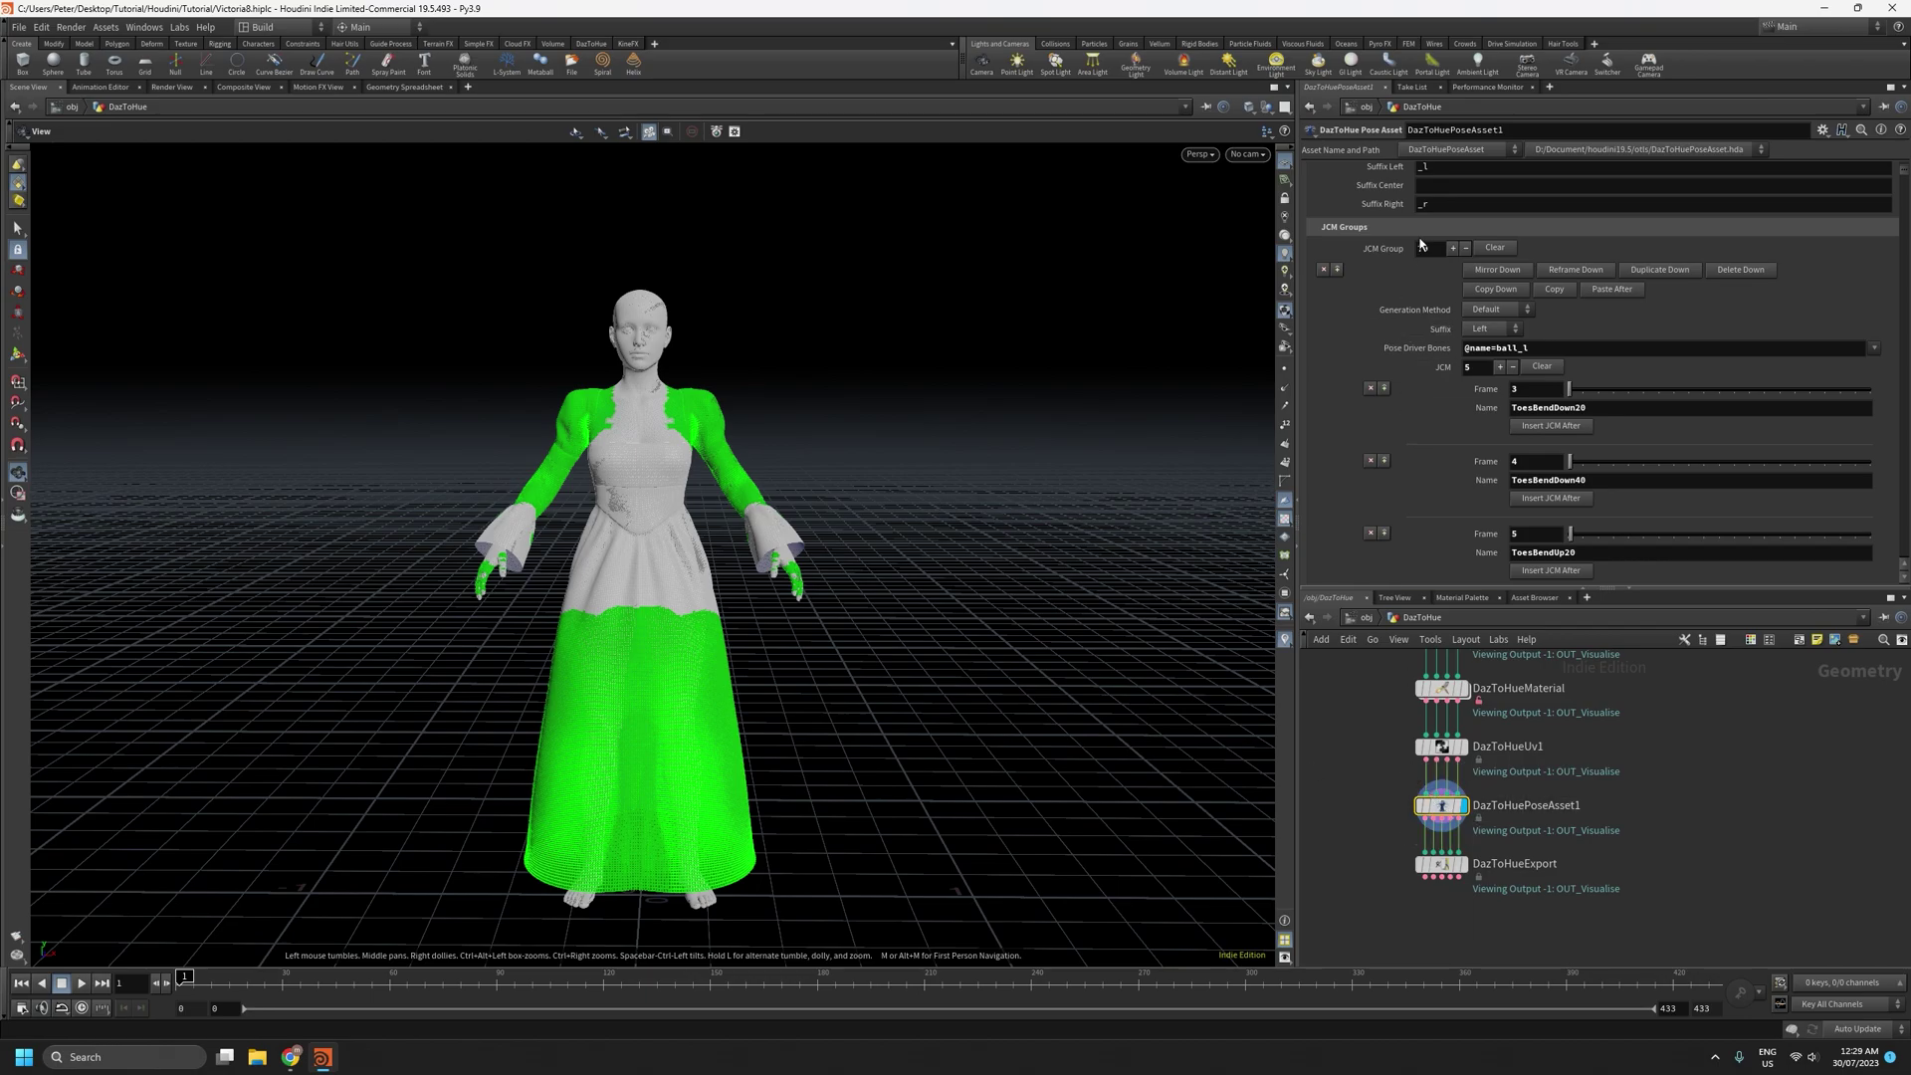
# Review DazToHuePoseAsset1's parameters and orbit around the green mask preview on the dress
pyautogui.scroll(3, 1382, 274)
pyautogui.scroll(3, 1382, 275)
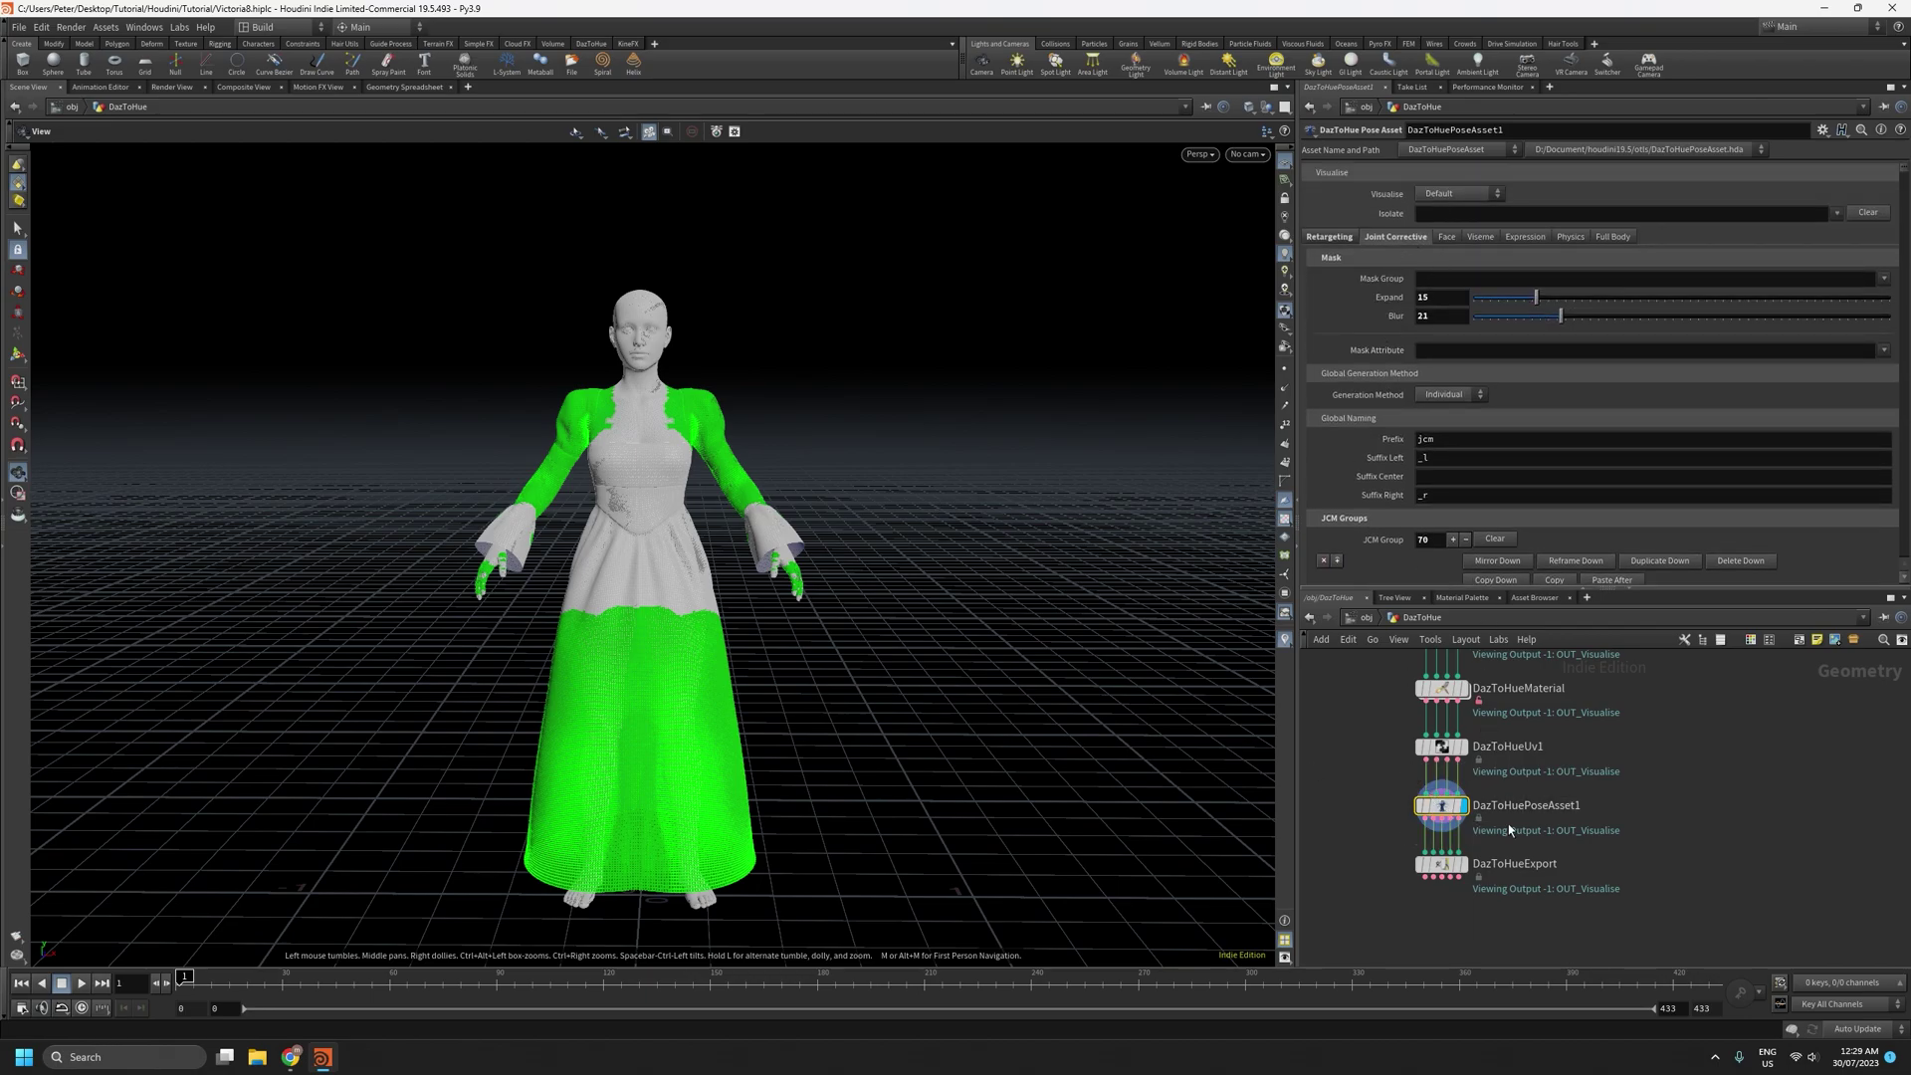
pyautogui.scroll(-2, 618, 783)
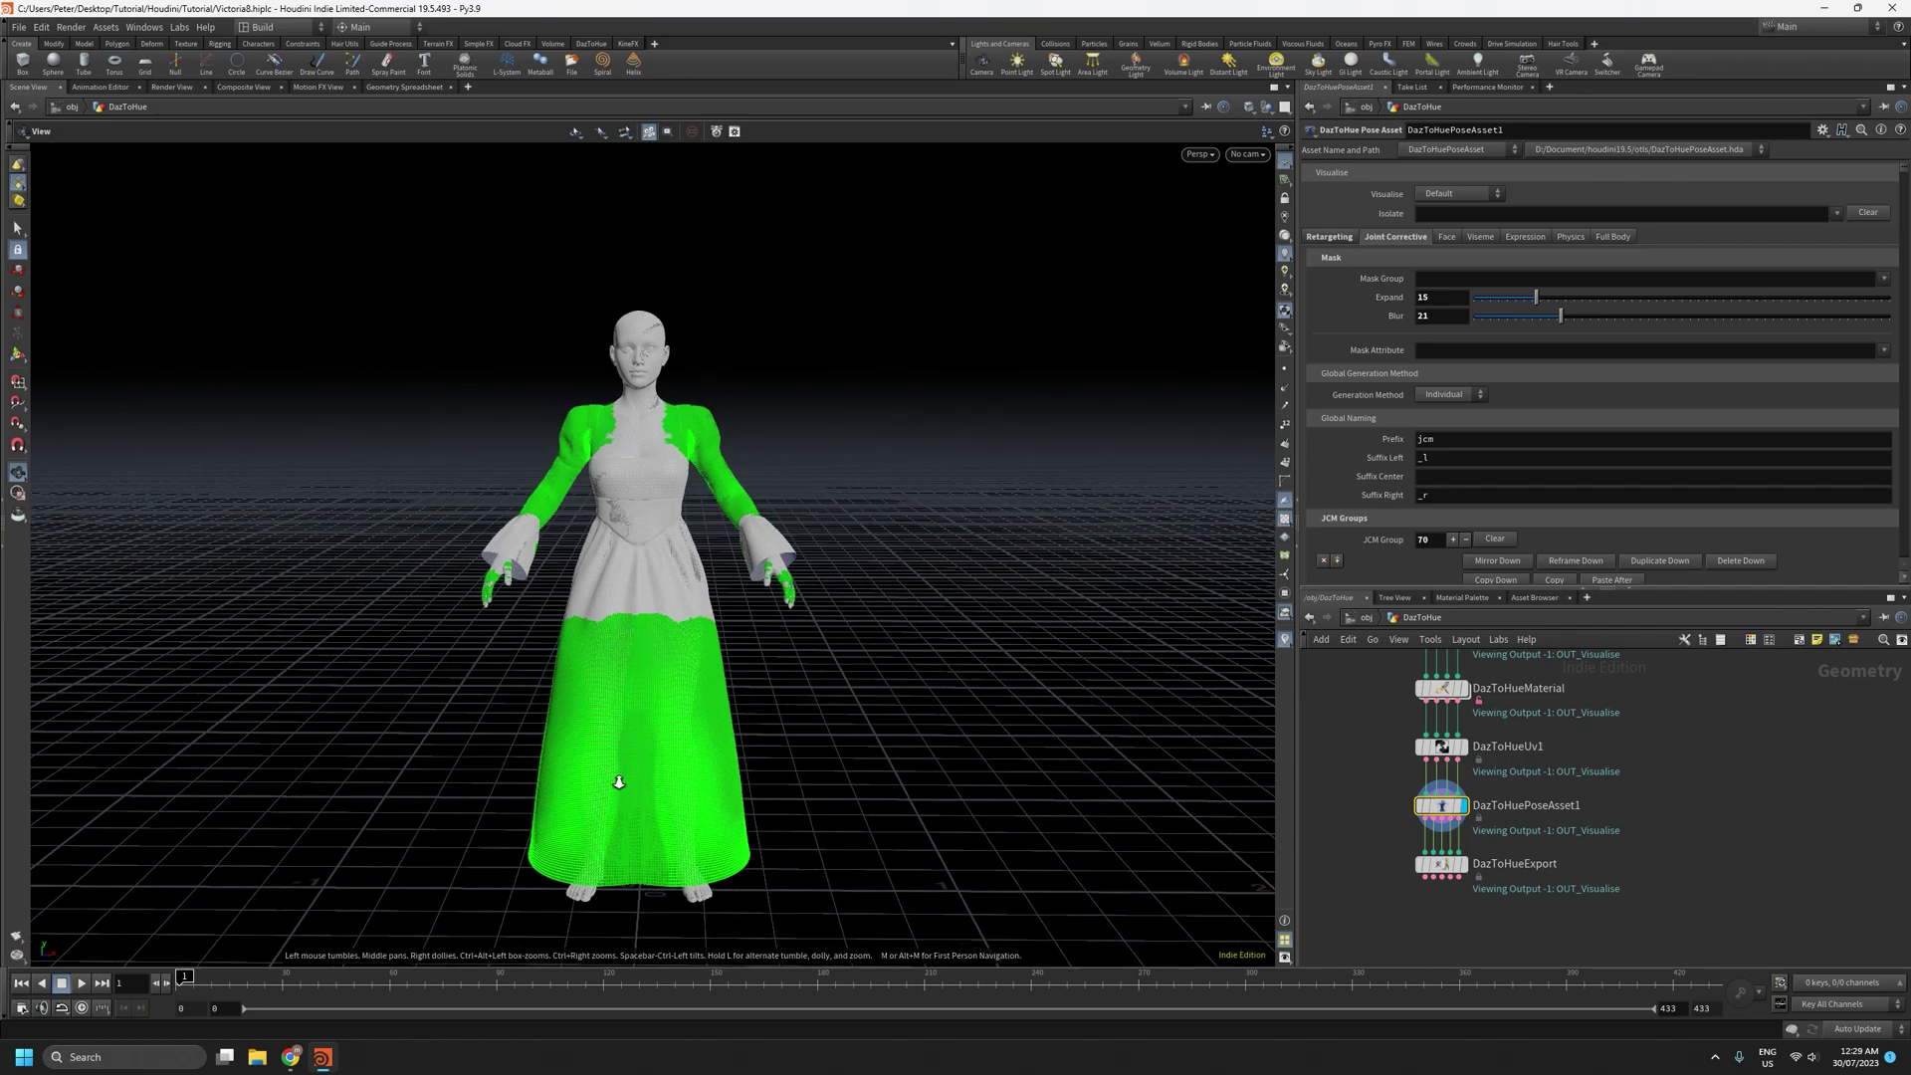
pyautogui.scroll(3, 618, 783)
pyautogui.click(716, 130)
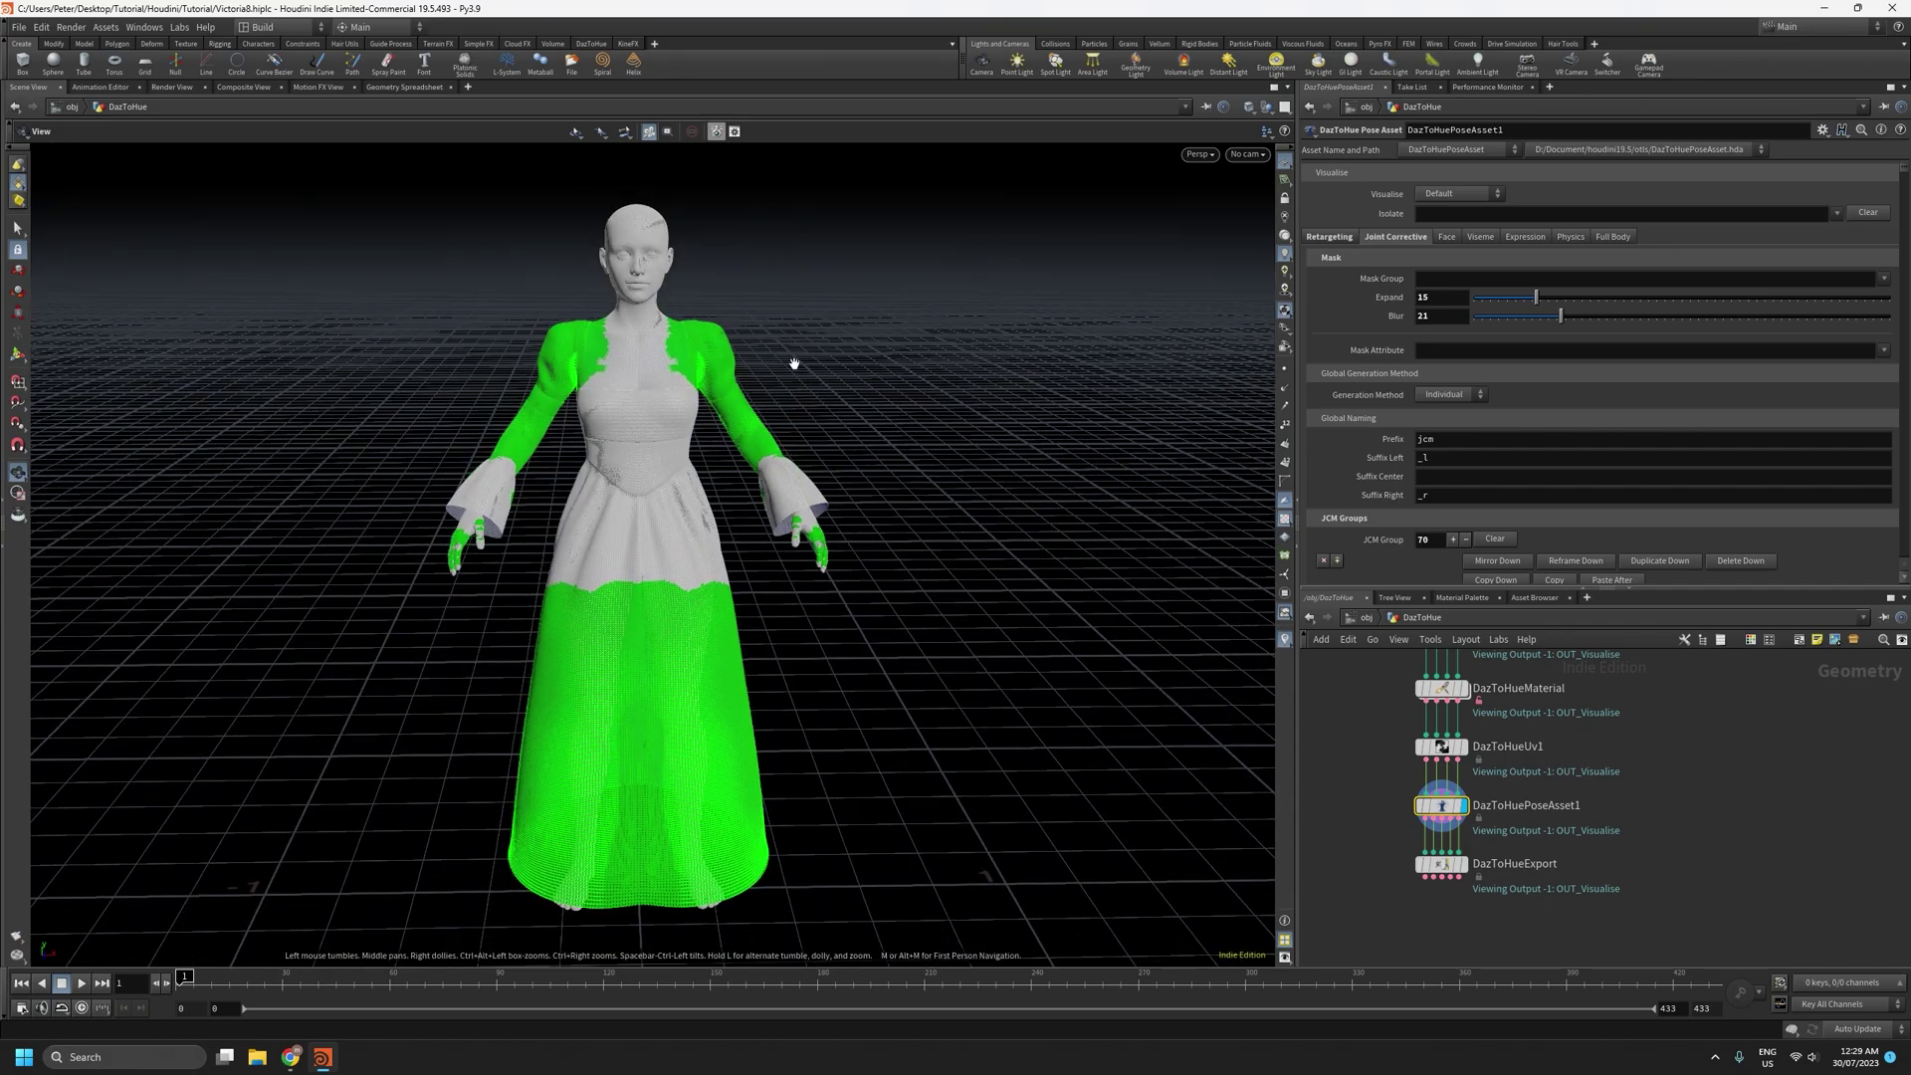
pyautogui.moveTo(760, 793)
pyautogui.mouseDown()
pyautogui.moveTo(836, 767)
pyautogui.moveTo(737, 769)
pyautogui.mouseUp()
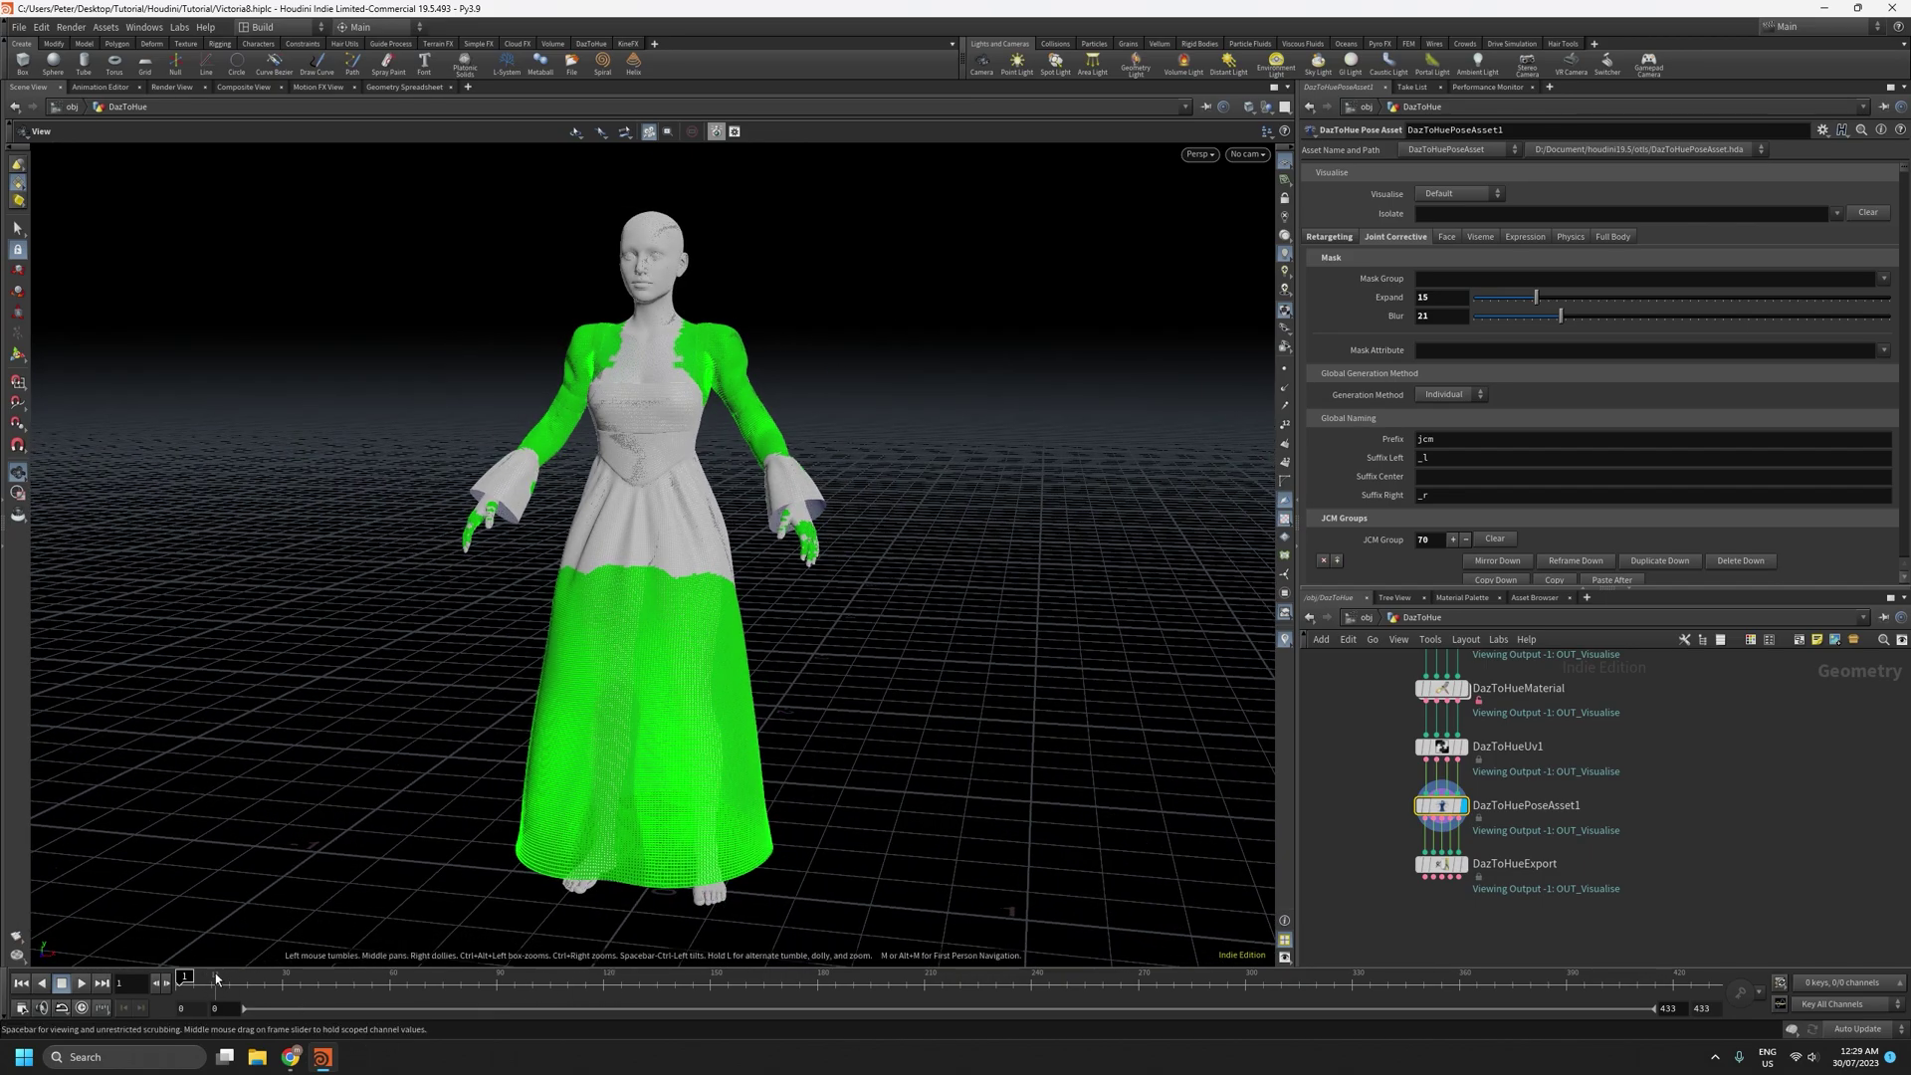
pyautogui.moveTo(393, 771); pyautogui.dragTo(697, 762)
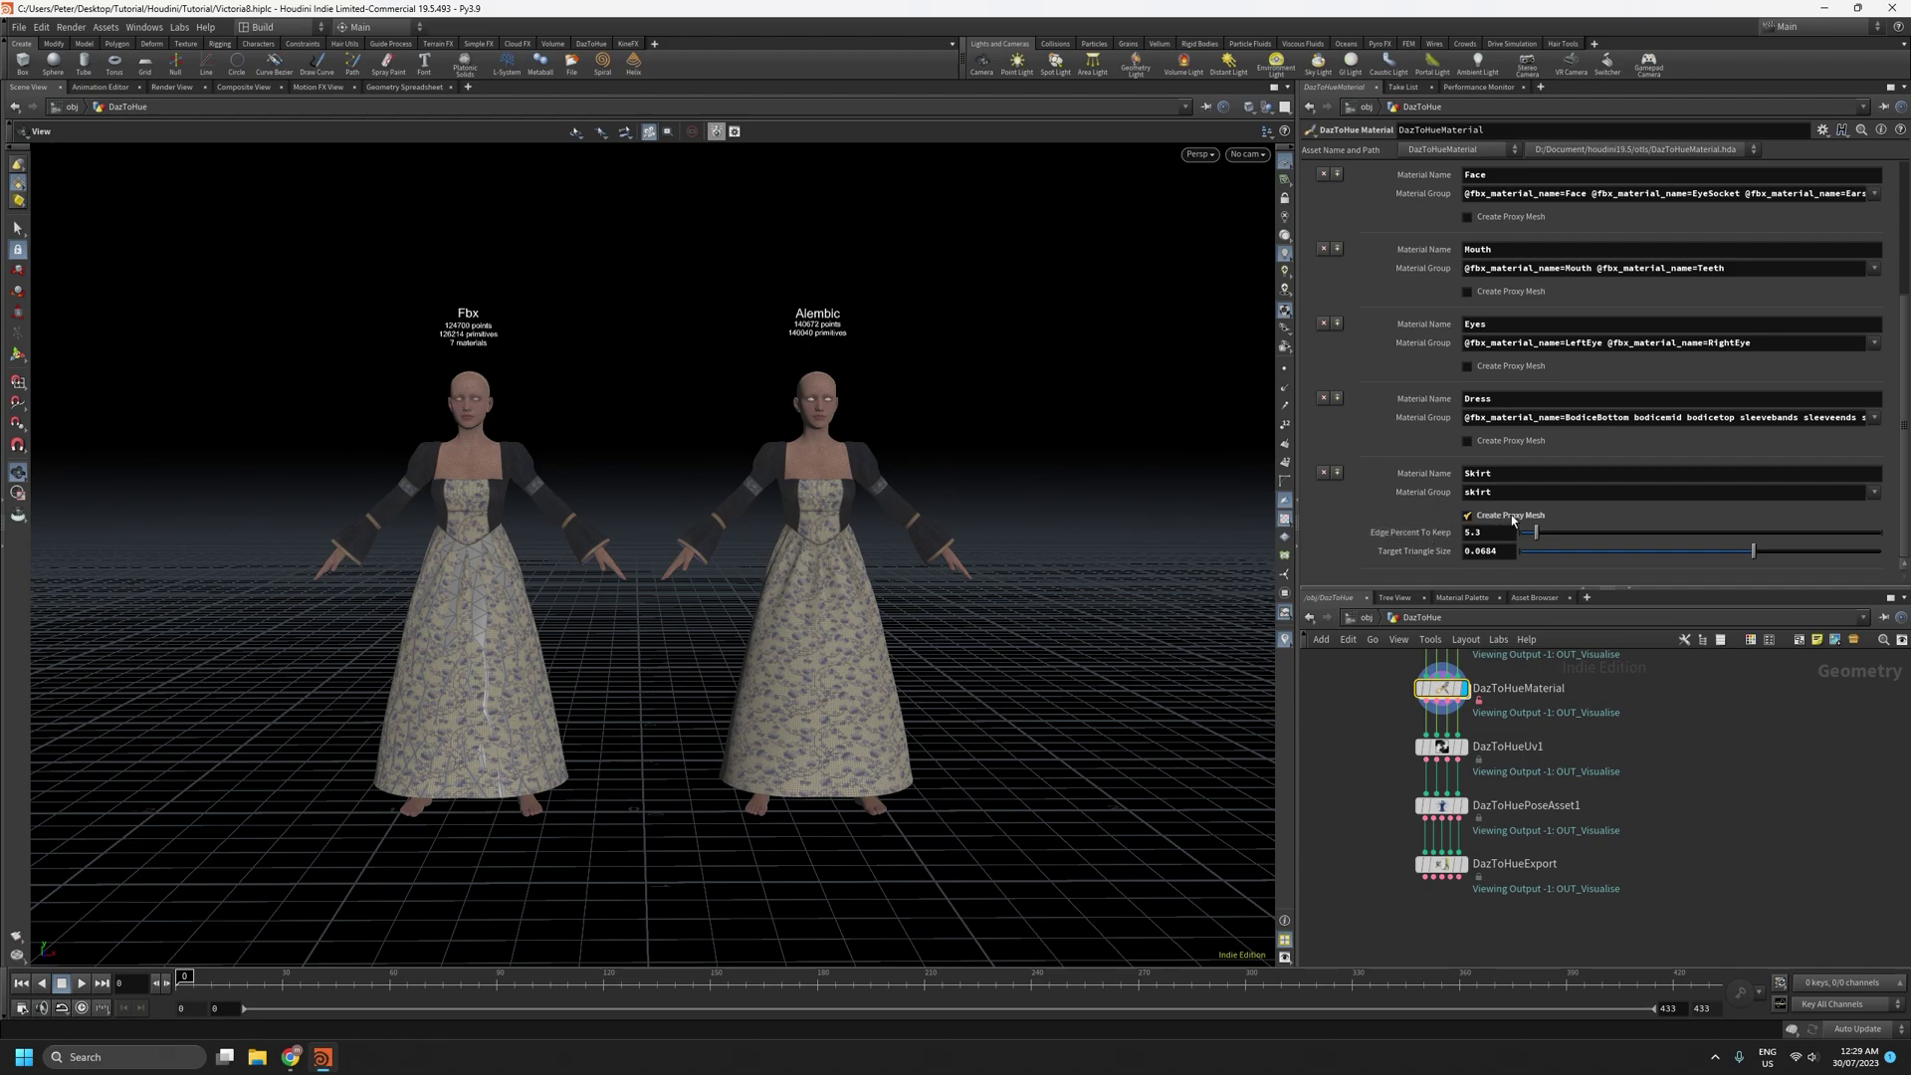
# Orbit the viewport until the Fbx (124700 points) and Alembic (140672 points) figures both face forward
pyautogui.moveTo(681, 593); pyautogui.dragTo(724, 613)
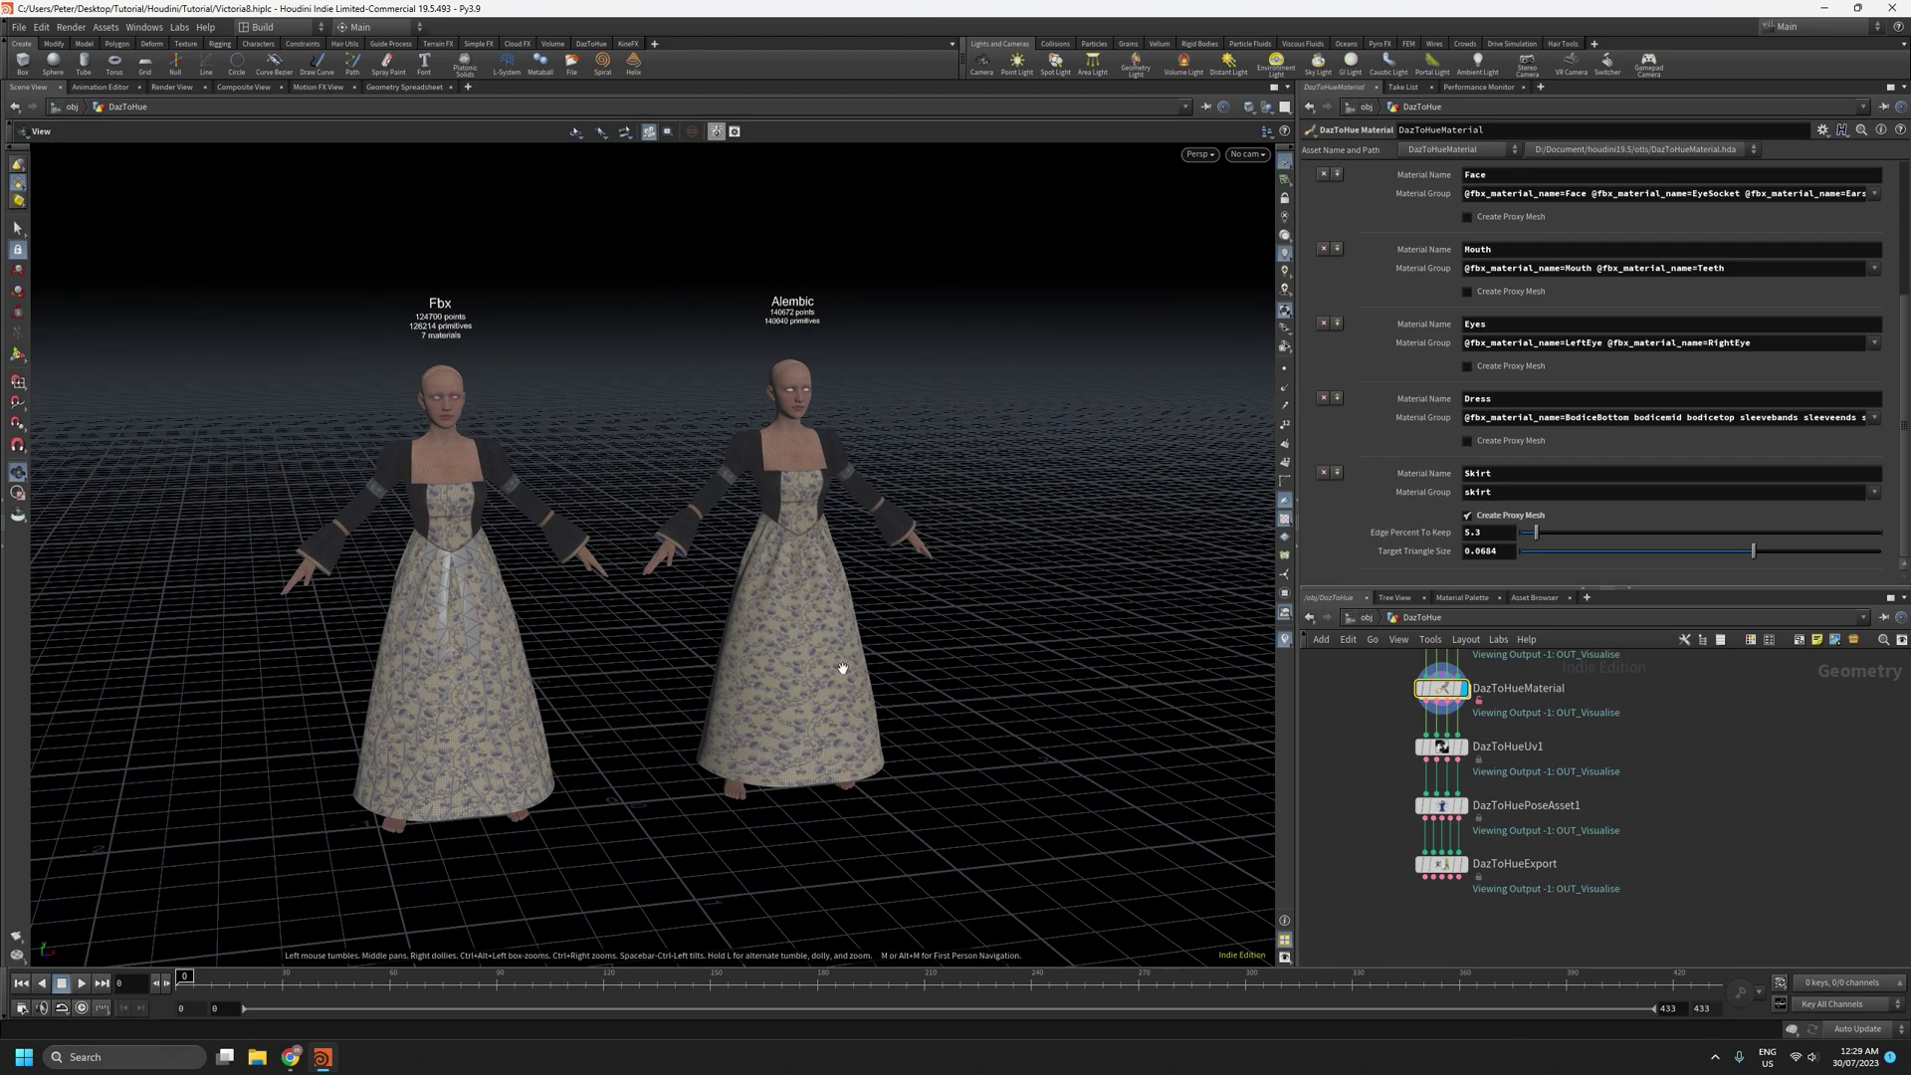
pyautogui.moveTo(842, 668); pyautogui.dragTo(667, 643)
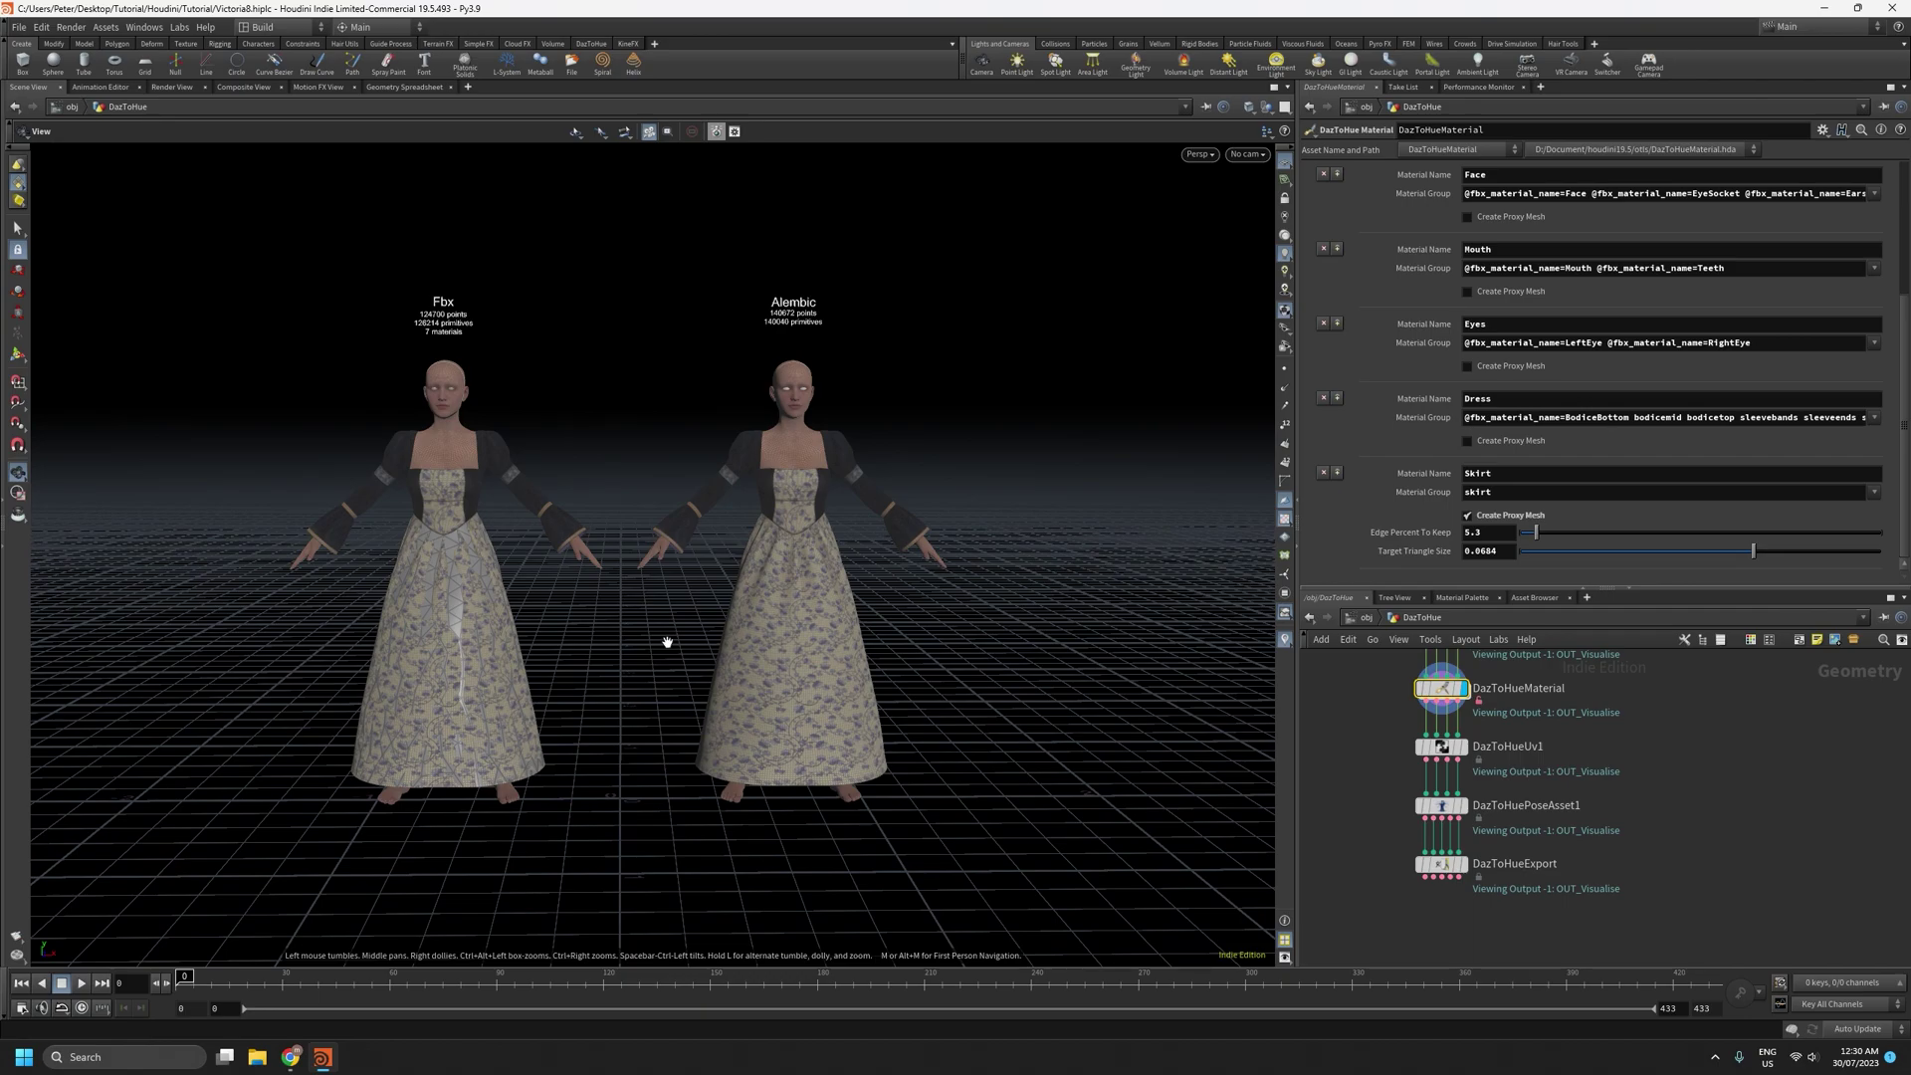
pyautogui.moveTo(656, 661)
pyautogui.mouseDown()
pyautogui.moveTo(633, 651)
pyautogui.moveTo(657, 695)
pyautogui.moveTo(661, 627)
pyautogui.mouseUp()
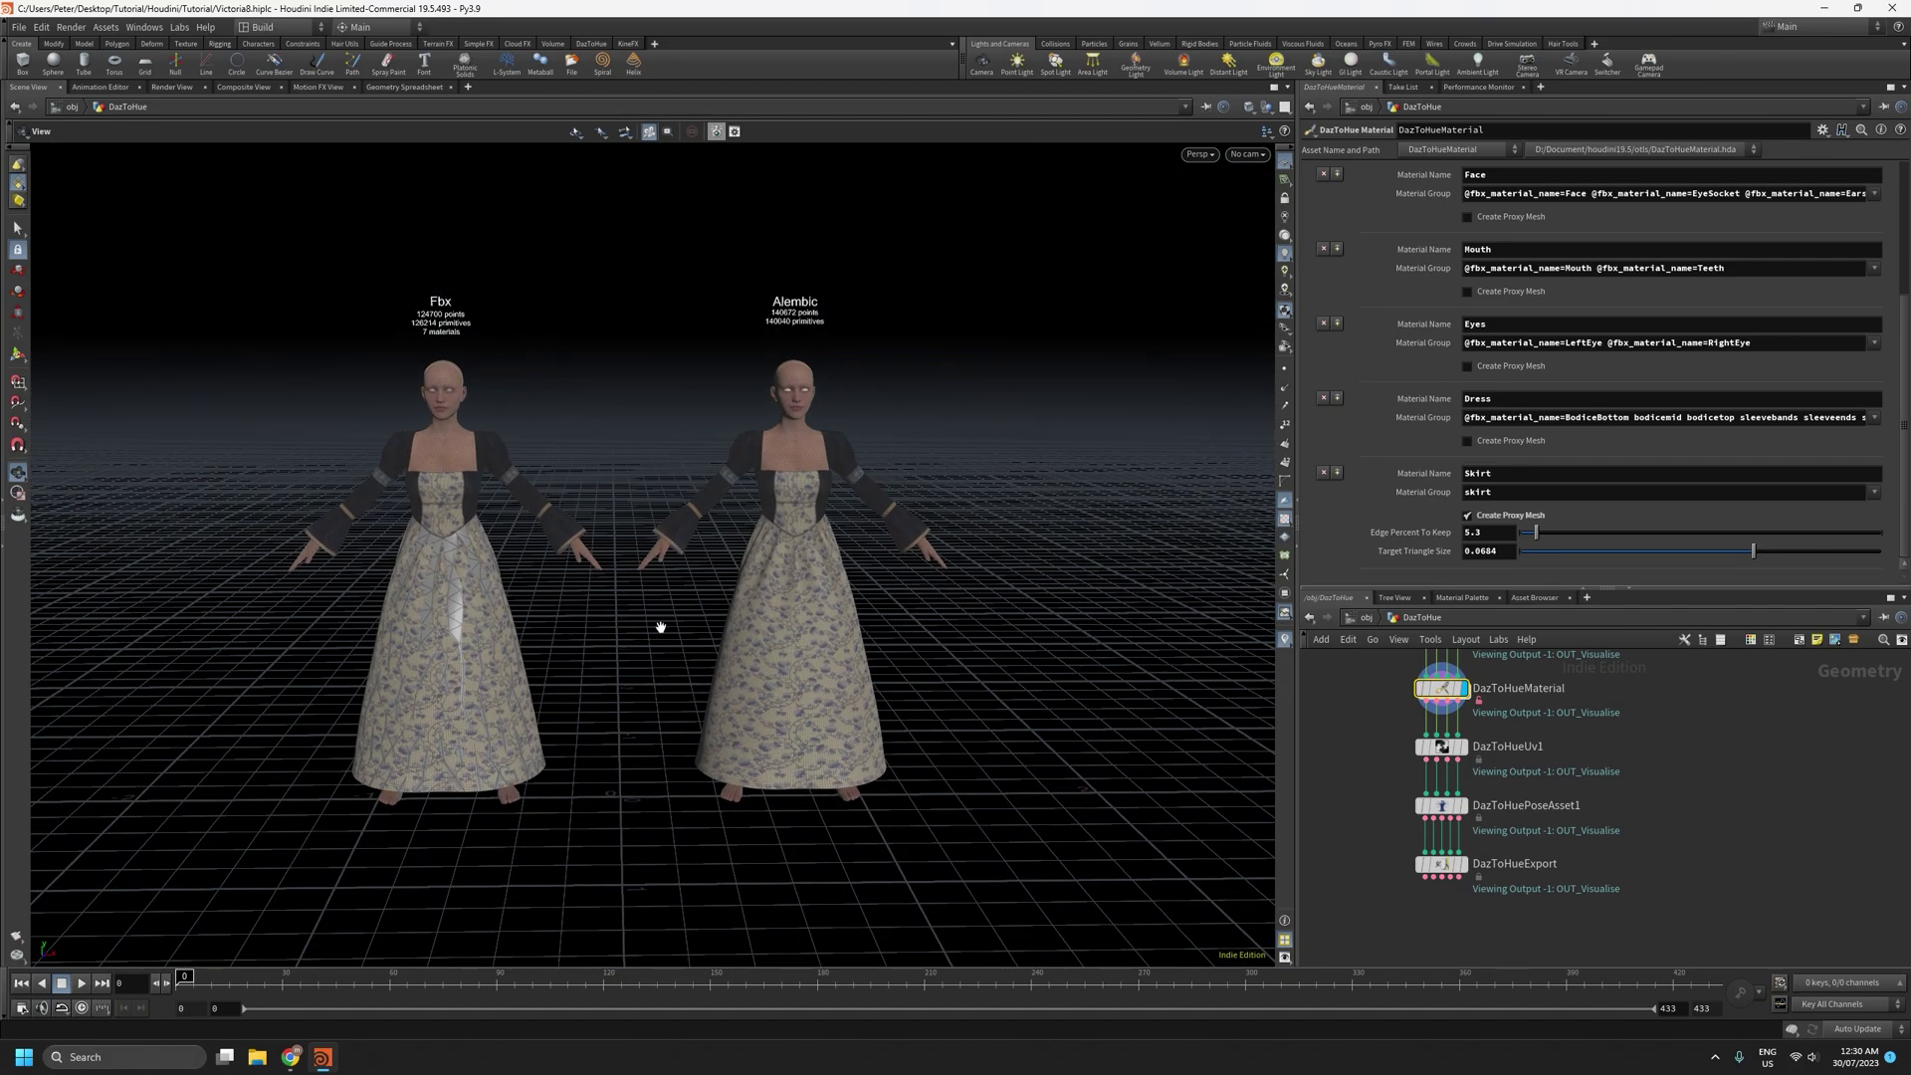